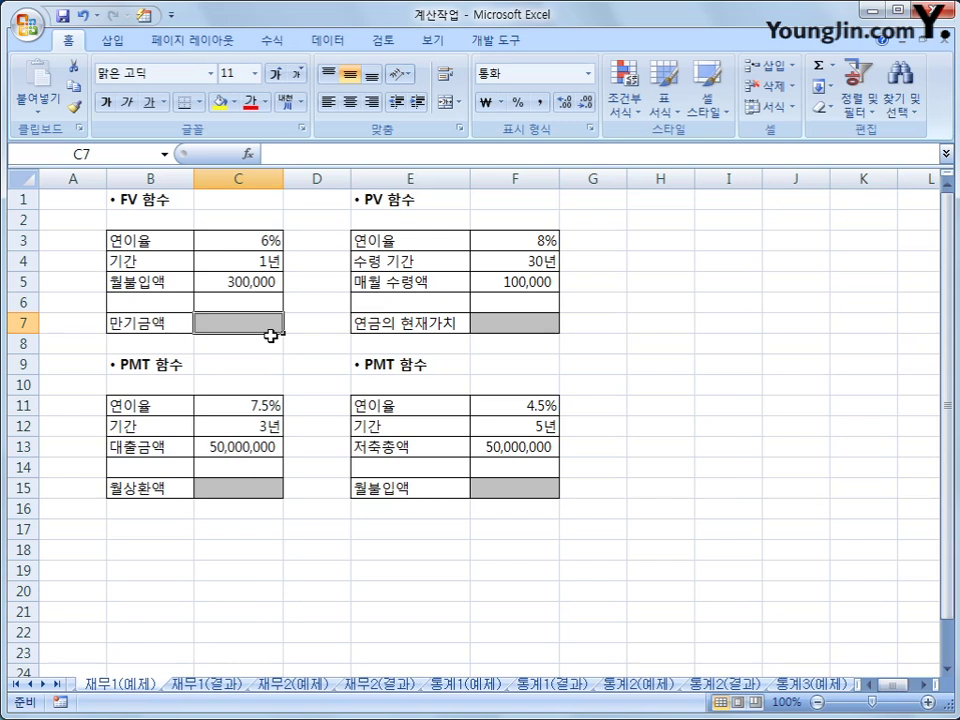
- Review the FV example's maturity amount, annual rate, period and monthly payment cells
{"action": "left_click", "coordinate": [140, 197]}
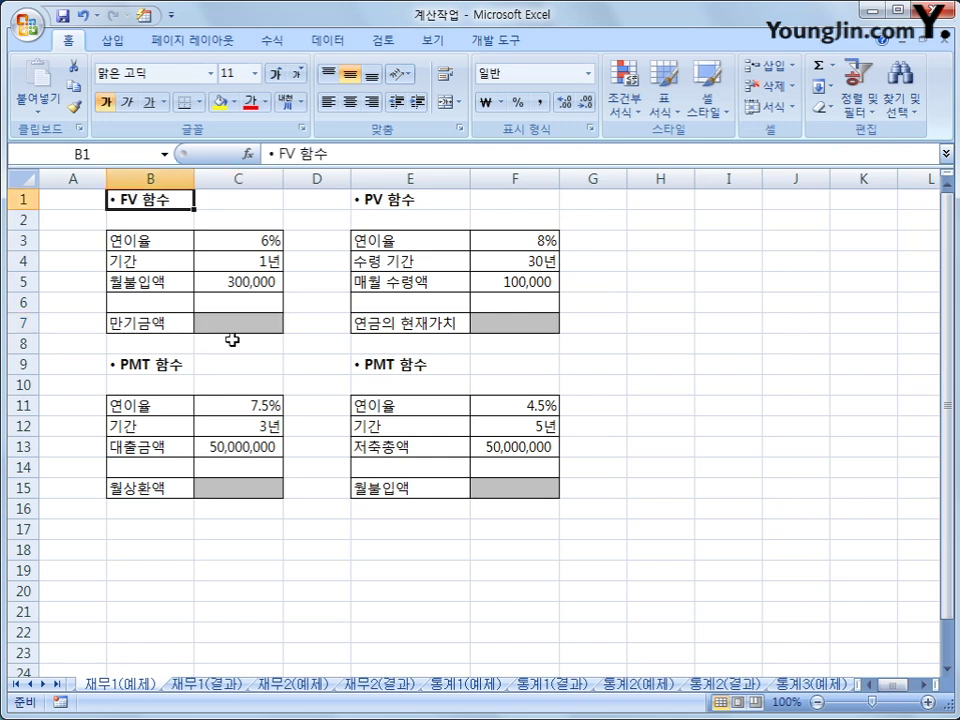
{"action": "left_click", "coordinate": [246, 322]}
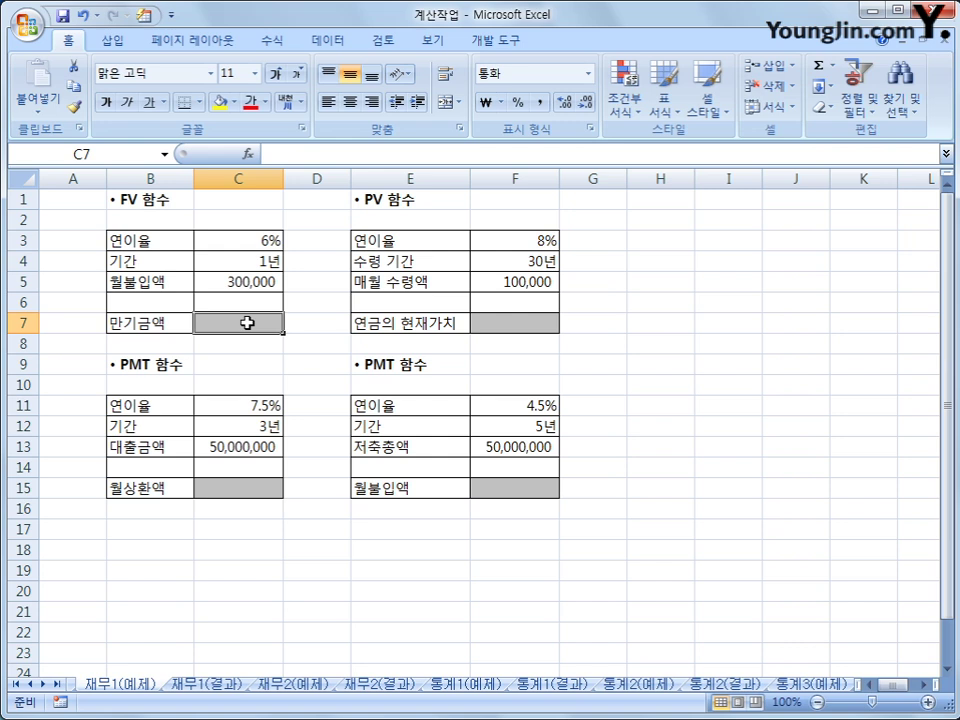
{"action": "left_click", "coordinate": [253, 243]}
{"action": "left_click", "coordinate": [254, 262]}
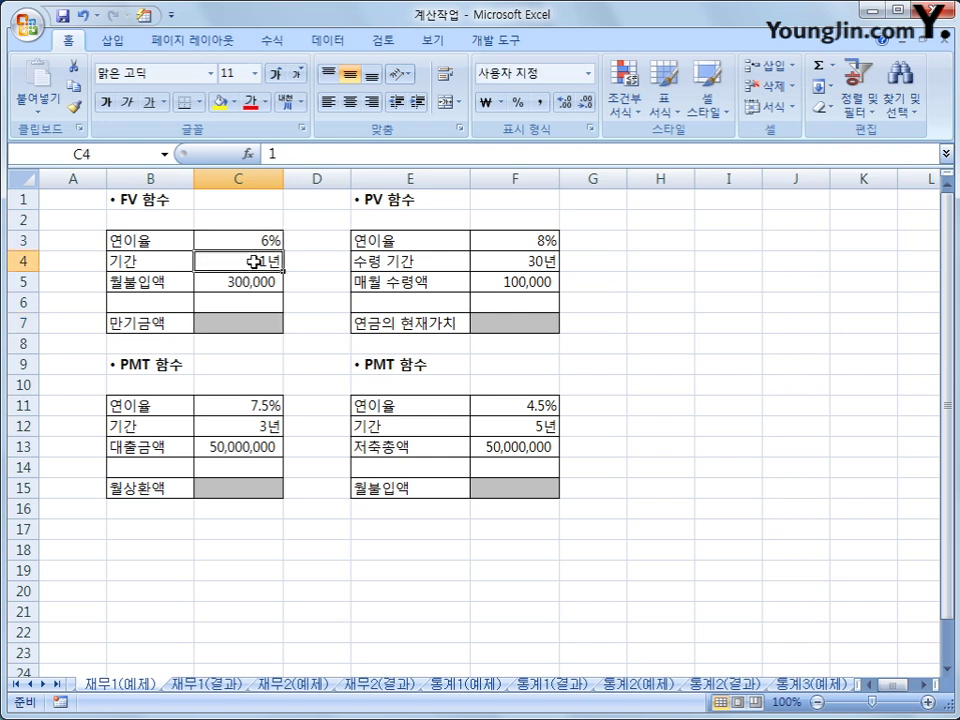
{"action": "left_click", "coordinate": [252, 282]}
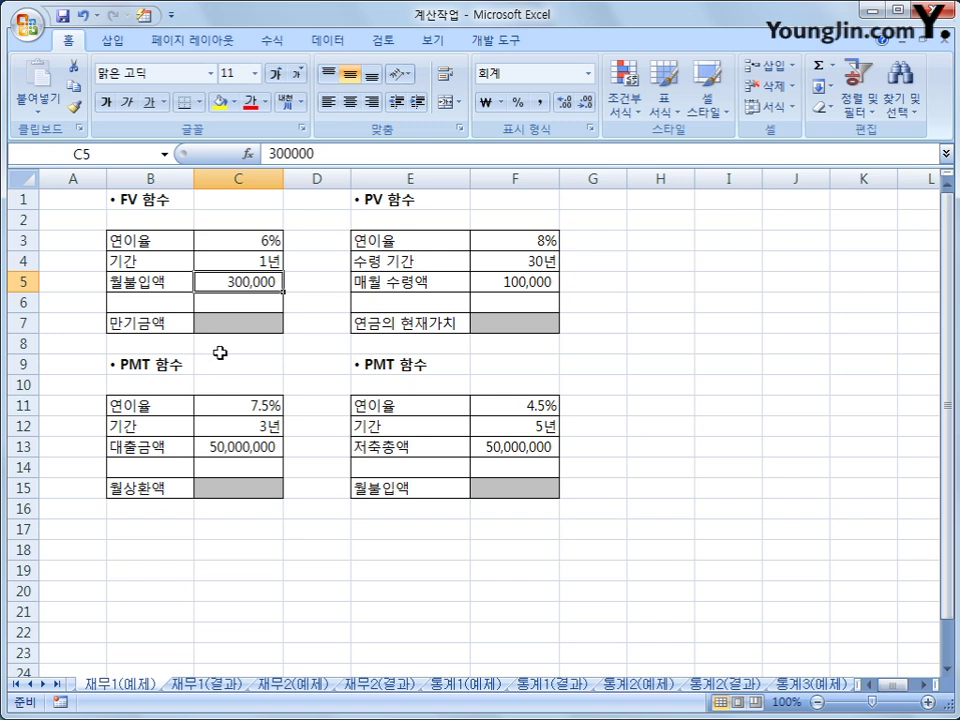
- Insert the financial function FV in the maturity amount cell C7, keeping the source cells in view
{"action": "left_click", "coordinate": [223, 321]}
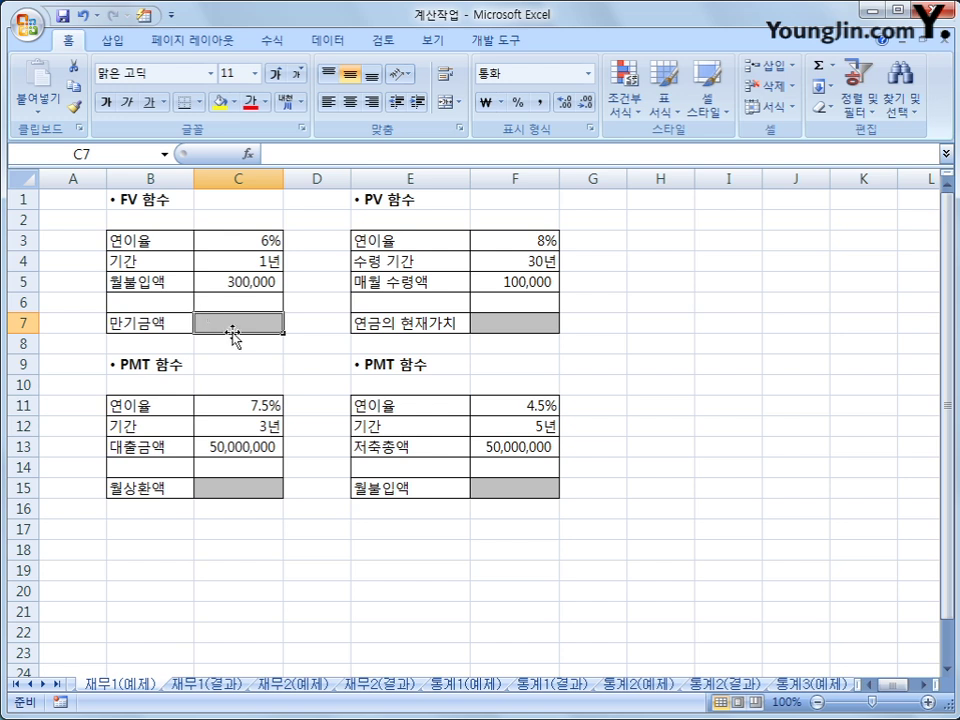
{"action": "left_click", "coordinate": [273, 47]}
{"action": "left_click", "coordinate": [88, 109]}
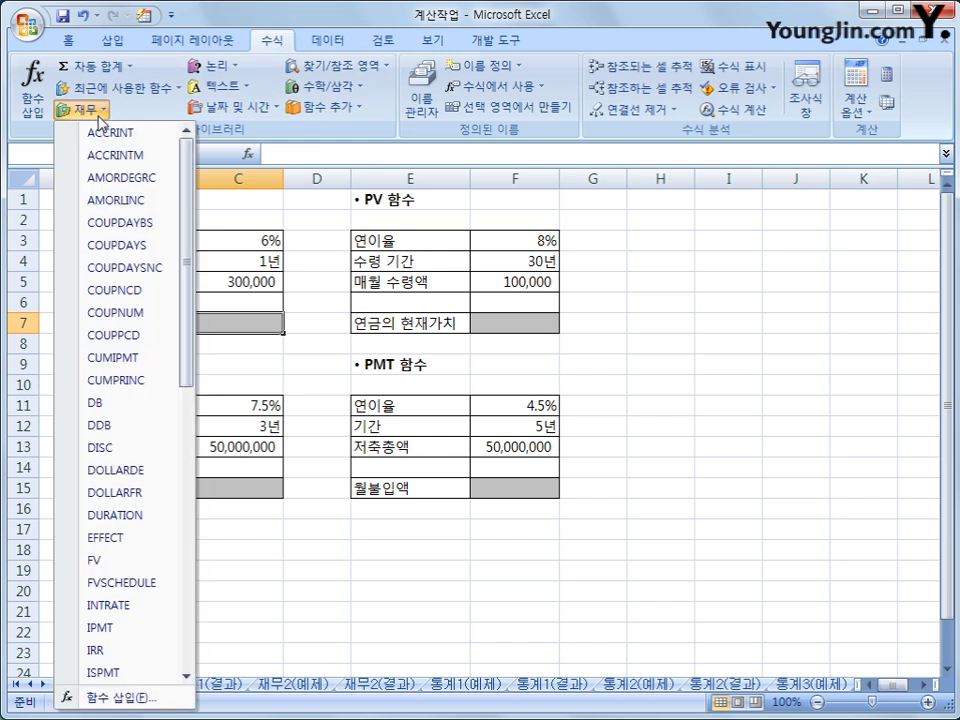
{"action": "left_click_drag", "start_coordinate": [187, 240], "coordinate": [190, 332]}
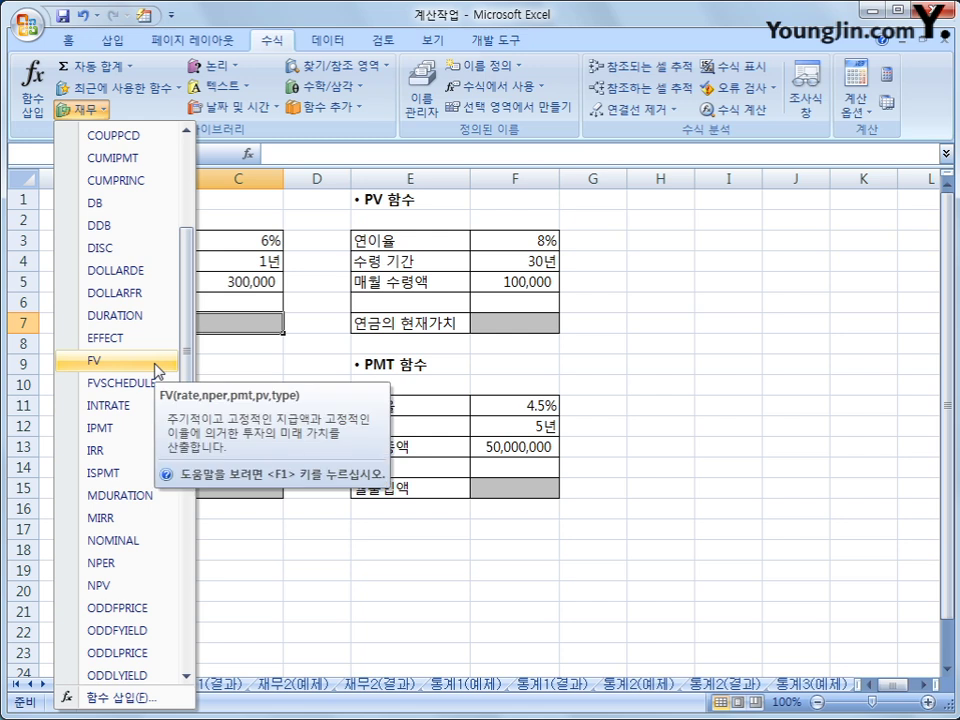
{"action": "left_click", "coordinate": [120, 360]}
{"action": "left_click_drag", "start_coordinate": [230, 403], "coordinate": [587, 180]}
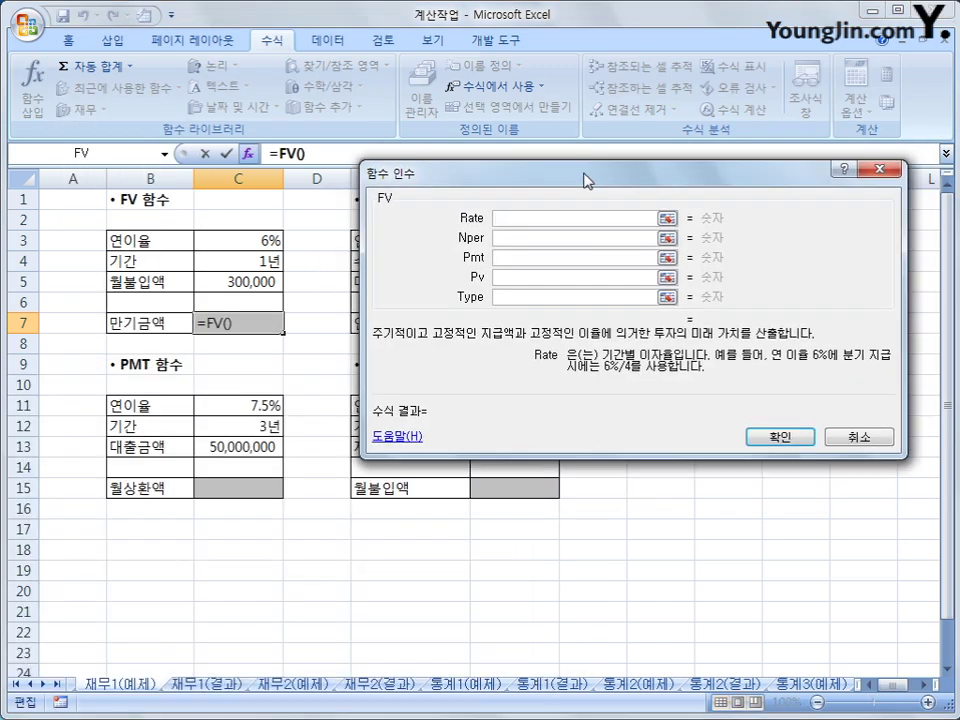
- Read the descriptions of the FV function's Nper, Pmt, Pv and Type arguments
{"action": "left_click", "coordinate": [540, 240]}
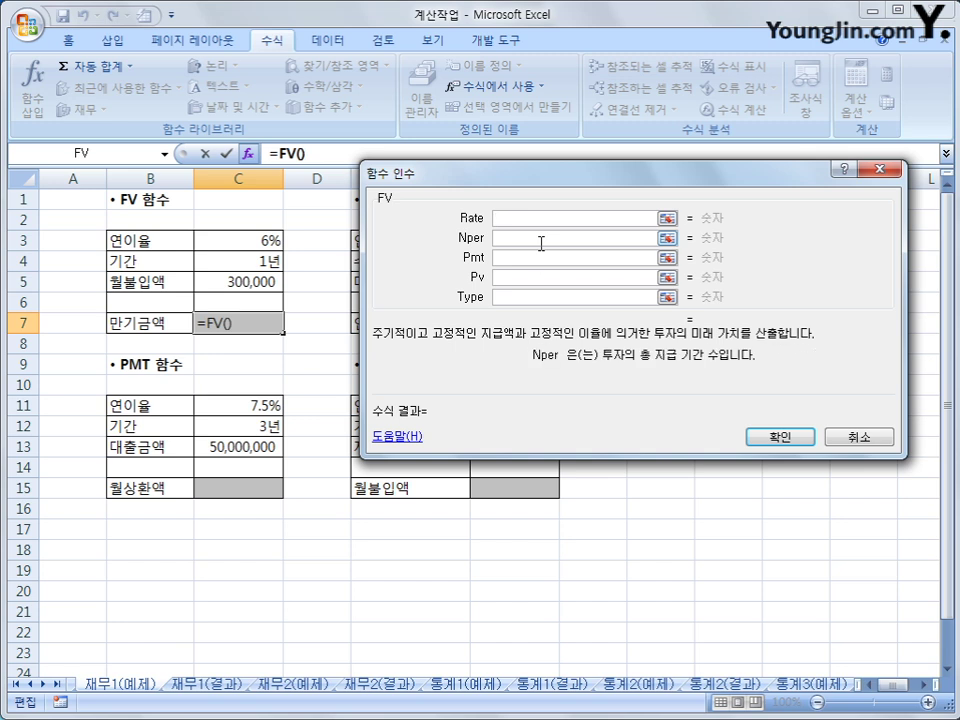
{"action": "left_click", "coordinate": [522, 258]}
{"action": "left_click", "coordinate": [521, 278]}
{"action": "left_click", "coordinate": [514, 297]}
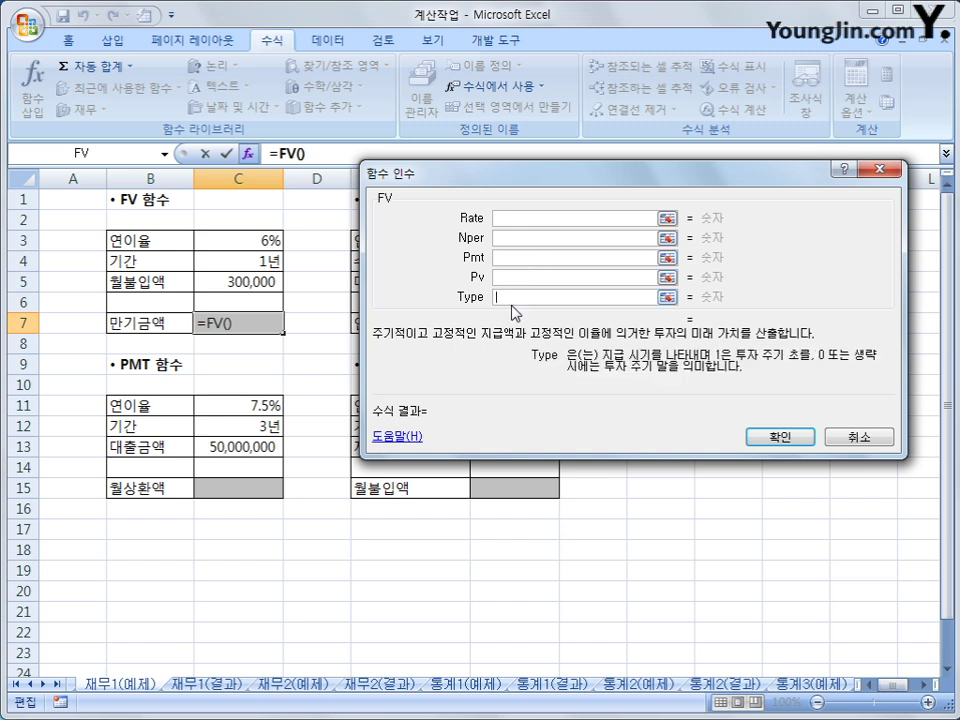
- Set the FV function's Rate argument to C3/12 and its Nper argument to C4*12
{"action": "left_click", "coordinate": [499, 218]}
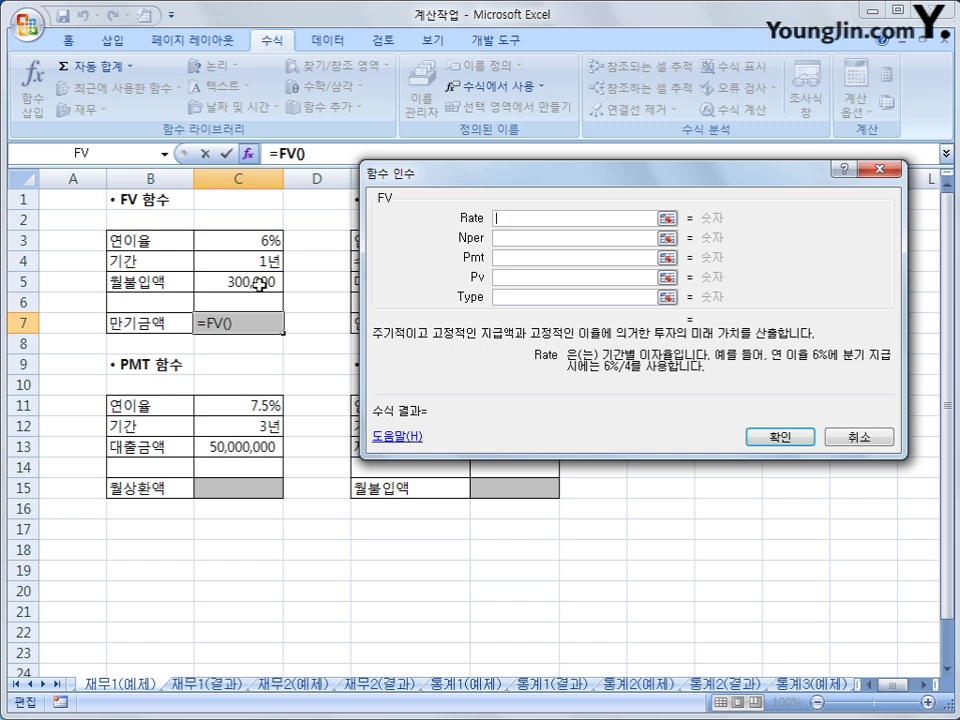
{"action": "left_click", "coordinate": [259, 243]}
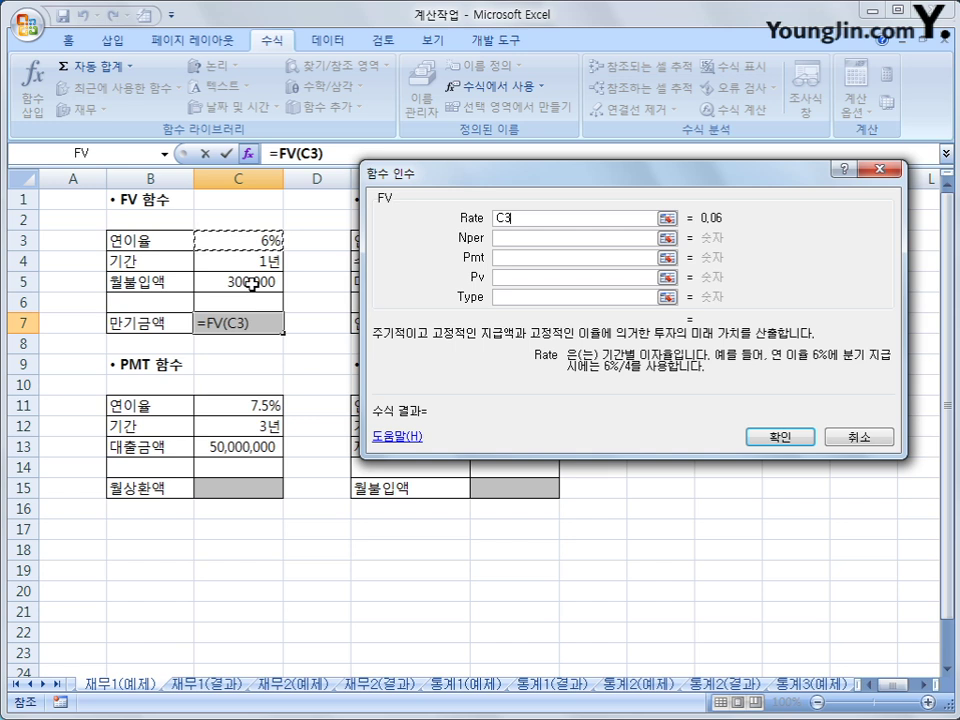
{"action": "type", "text": "/12"}
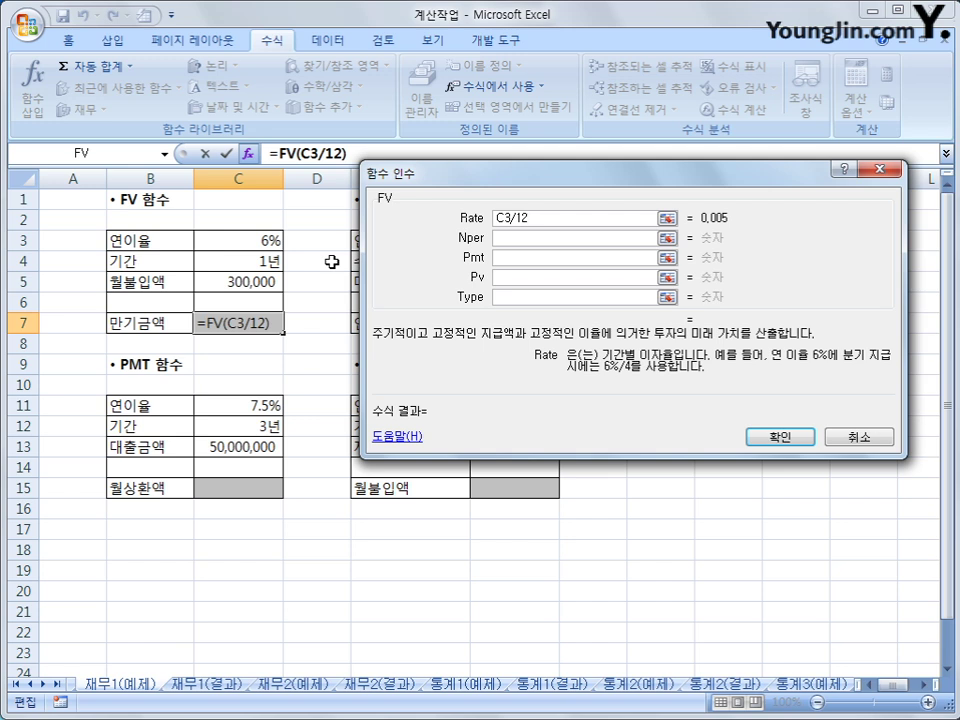
{"action": "left_click", "coordinate": [510, 240]}
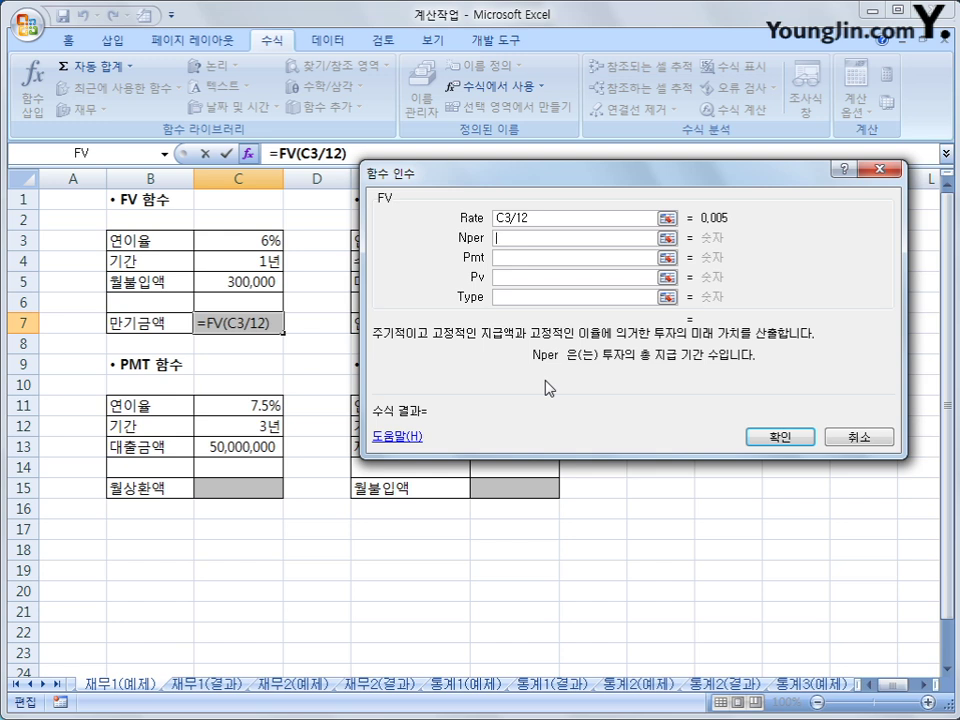
{"action": "left_click", "coordinate": [270, 262]}
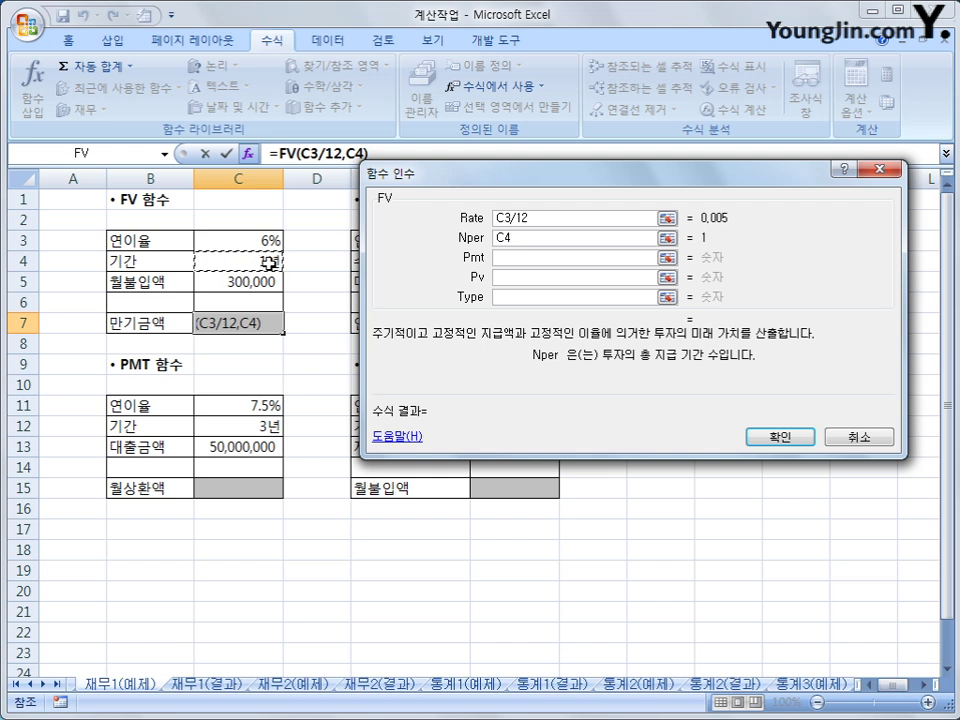
{"action": "type", "text": "*"}
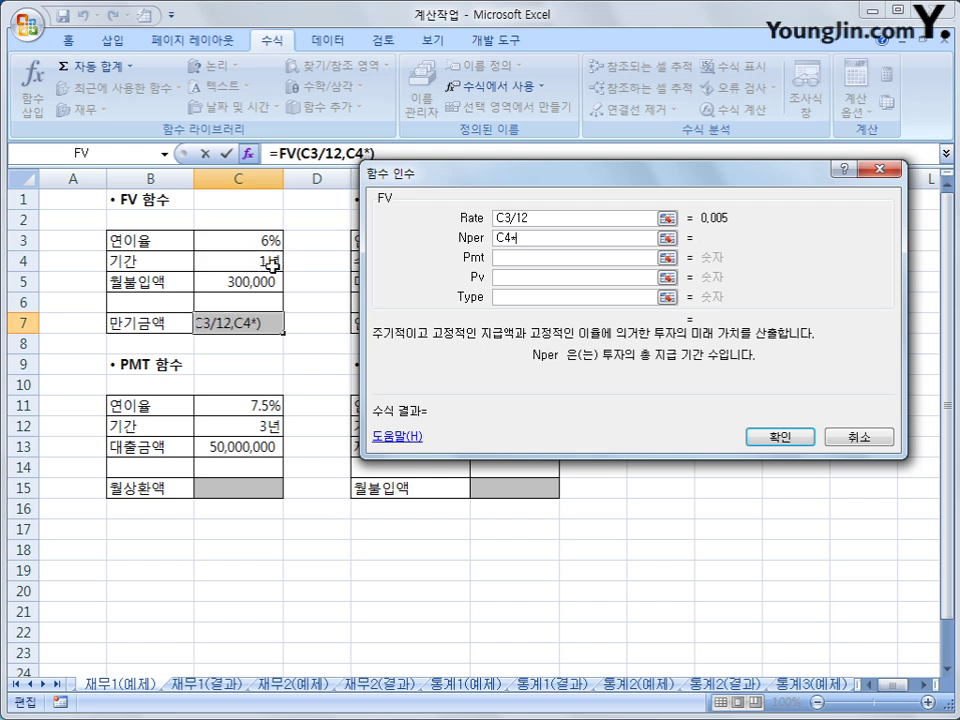
{"action": "type", "text": "12"}
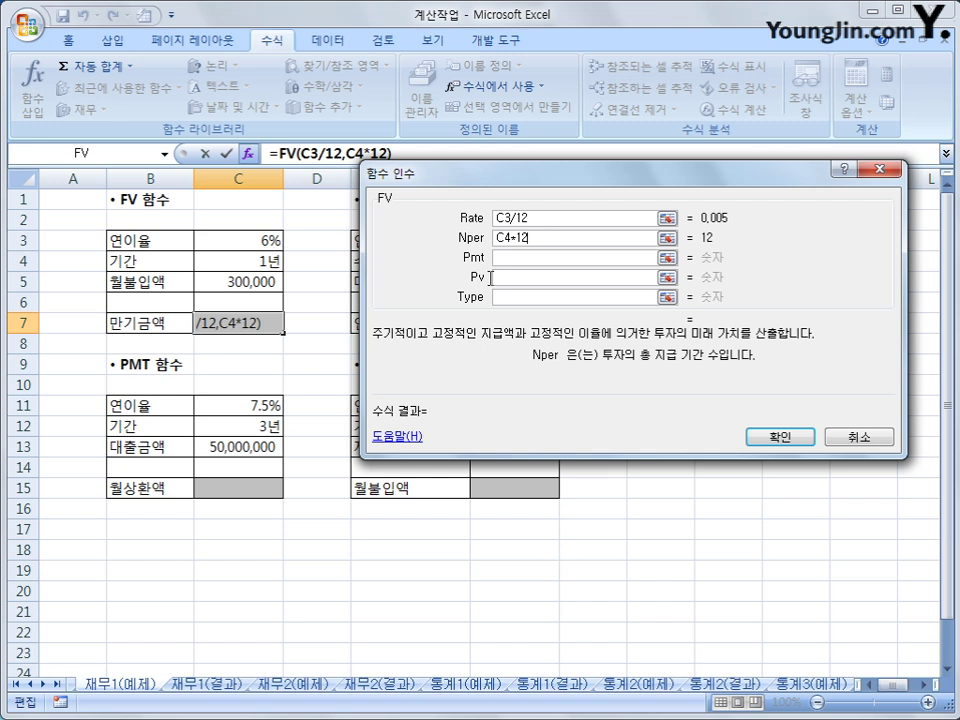
- Set the FV function's Pmt argument to the negative monthly payment, -C5
{"action": "left_click", "coordinate": [568, 259]}
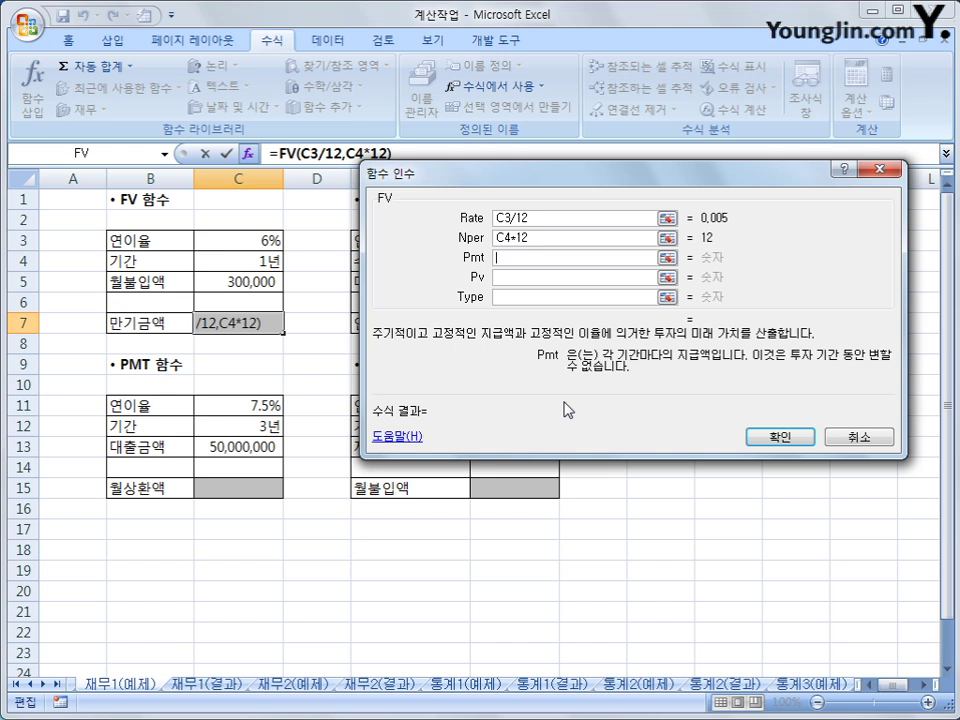
{"action": "type", "text": "-"}
{"action": "left_click", "coordinate": [268, 281]}
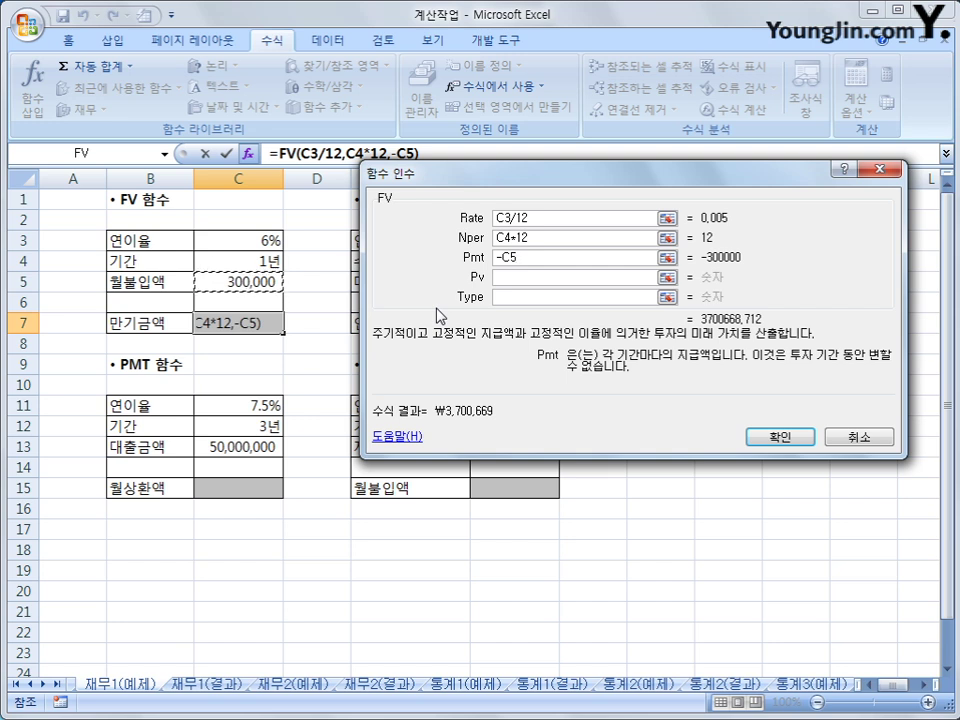
- Try 0 for the FV function's Pv argument and 1 and 0 for Type, clearing each value again
{"action": "left_click", "coordinate": [513, 280]}
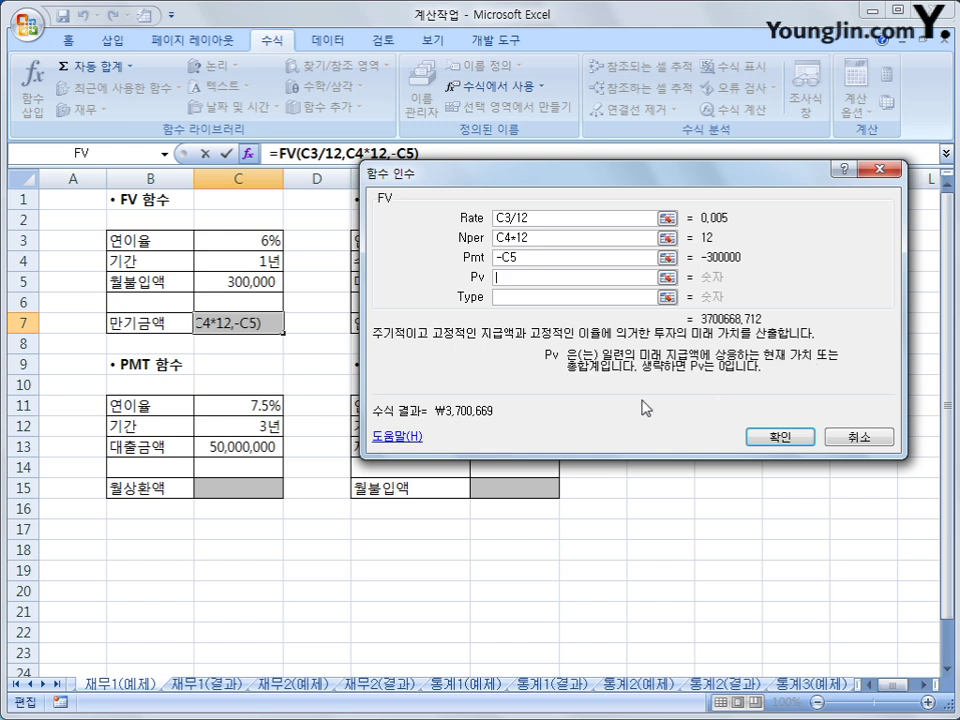
{"action": "type", "text": "0"}
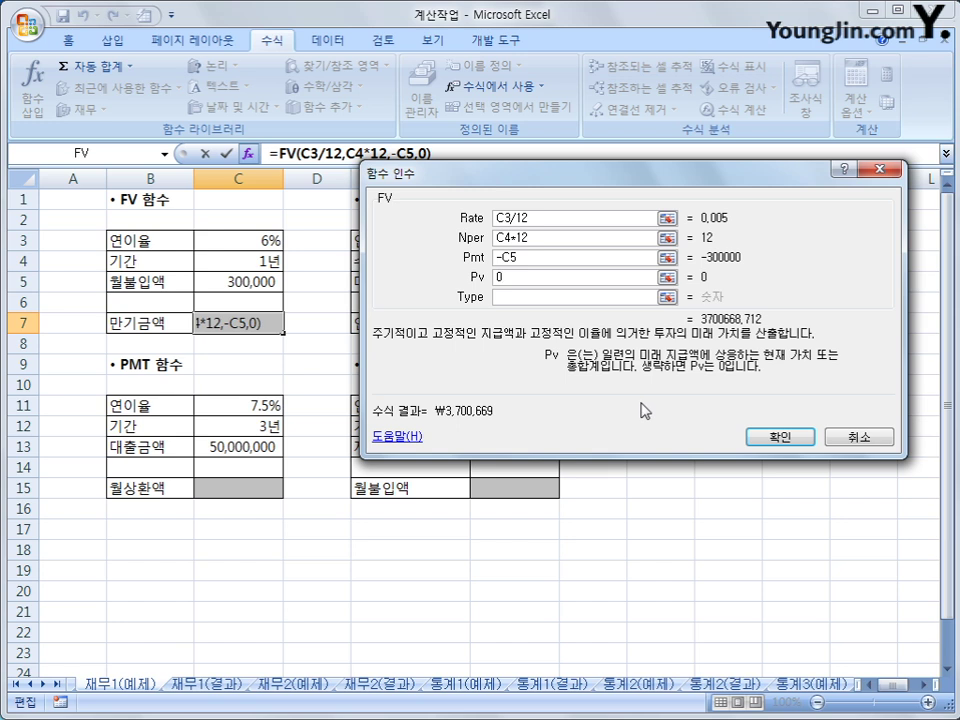
{"action": "key", "text": "BackSpace"}
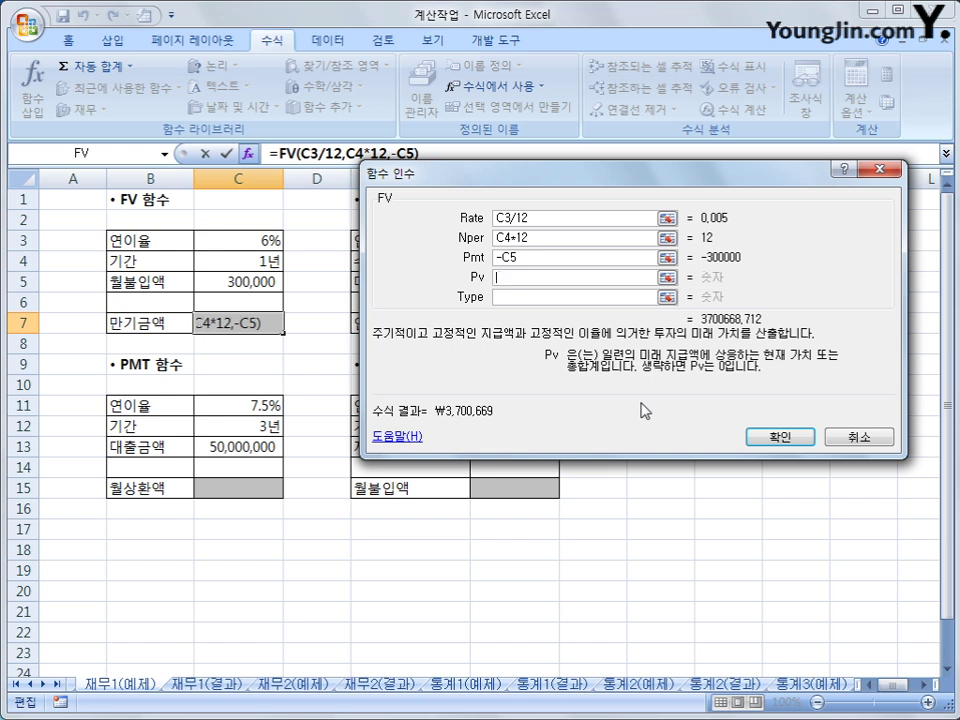
{"action": "key", "text": "Tab"}
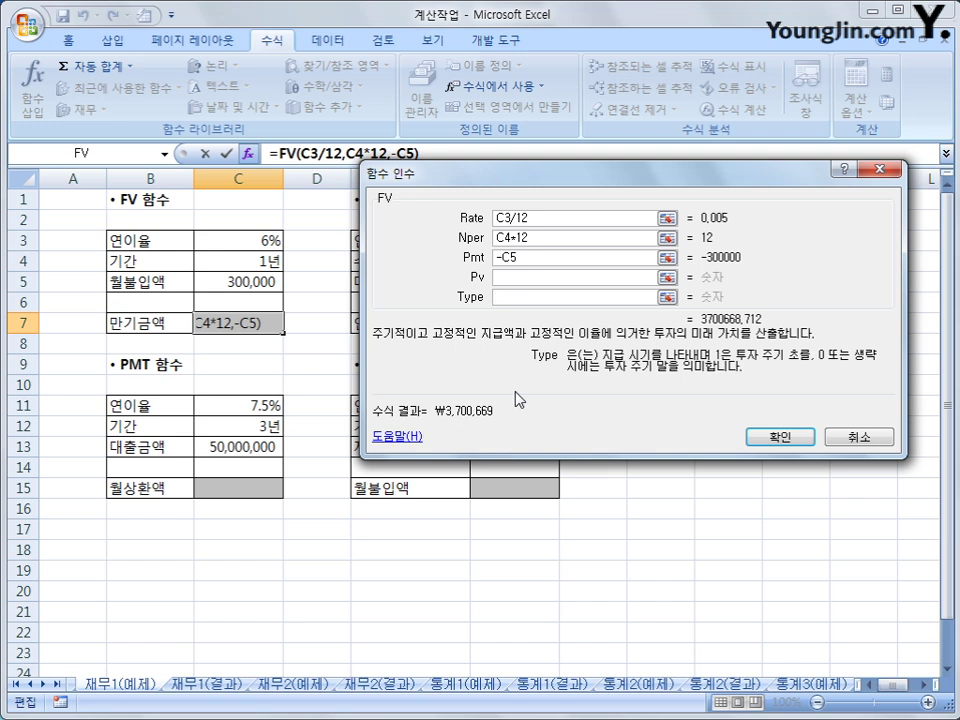
{"action": "type", "text": "1"}
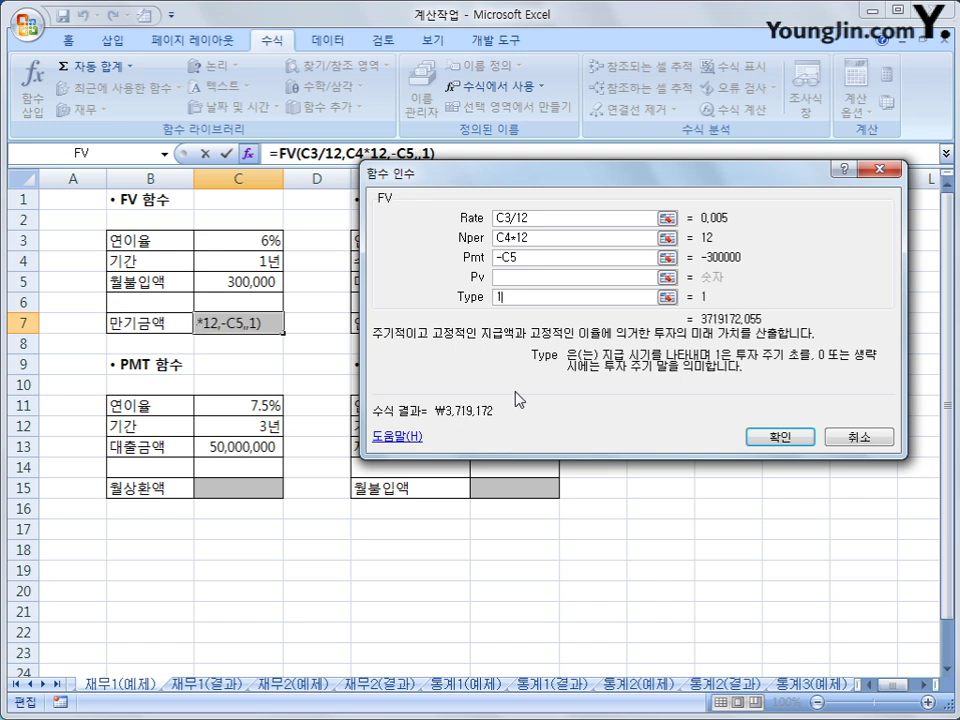
{"action": "key", "text": "BackSpace"}
{"action": "type", "text": "0"}
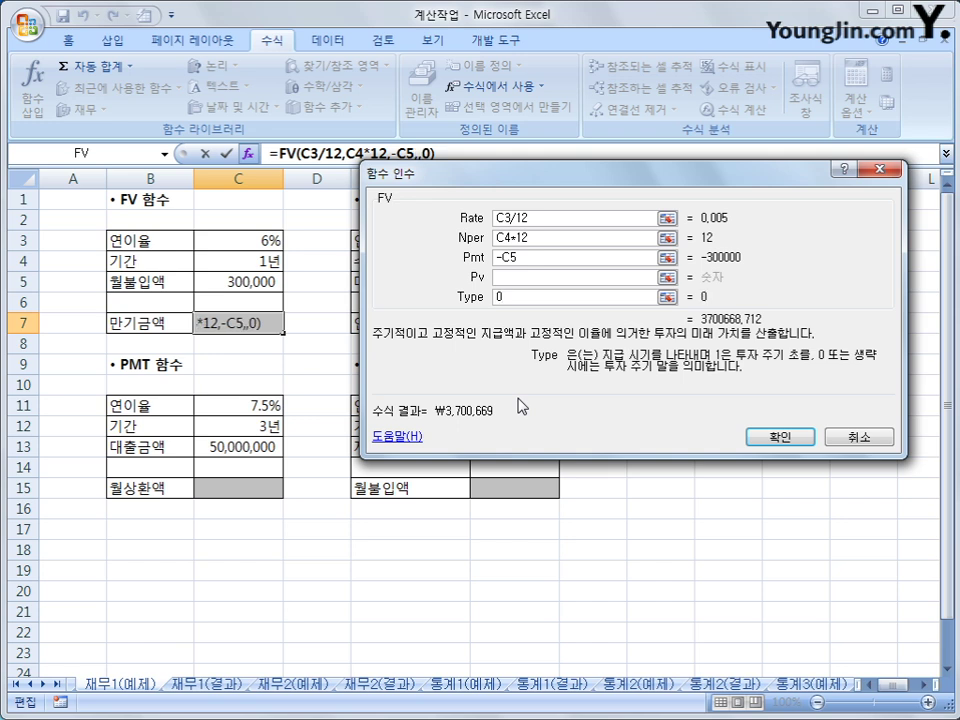
{"action": "key", "text": "BackSpace"}
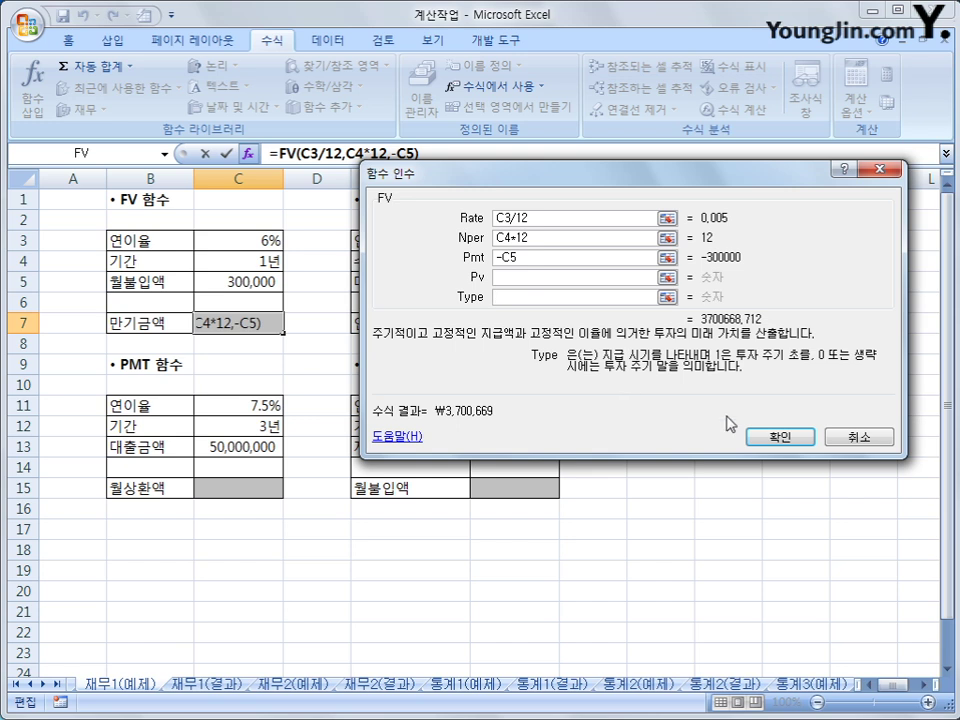
- Accept the FV formula for cell C7 with Pv and Type left empty
{"action": "left_click", "coordinate": [756, 437]}
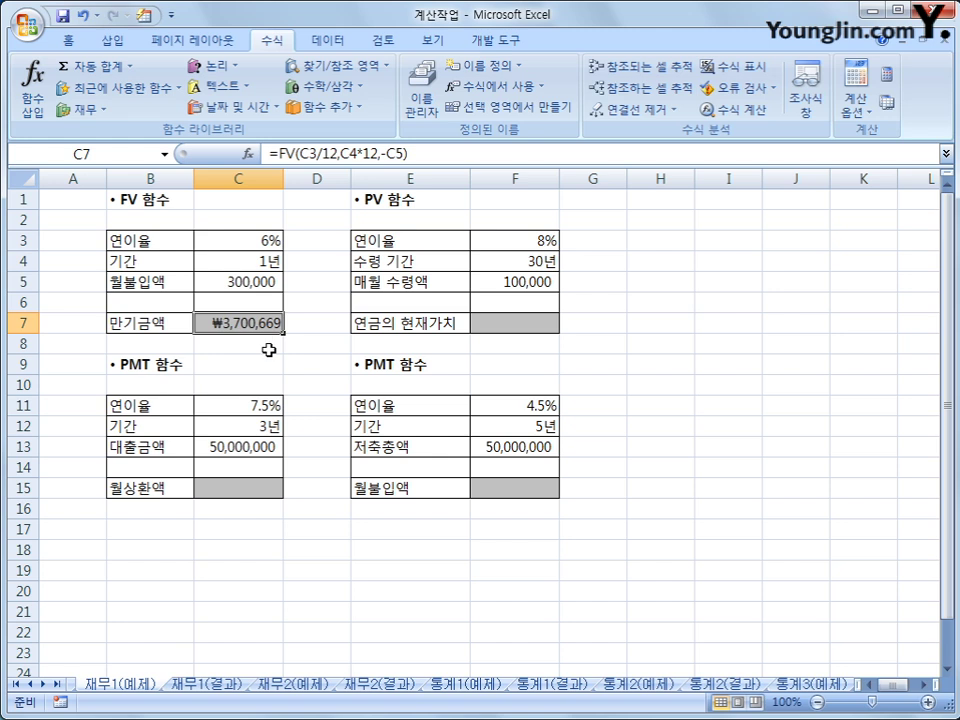
- Insert the financial function PV in the annuity present value cell F7, keeping the source cells in view
{"action": "left_click", "coordinate": [545, 331]}
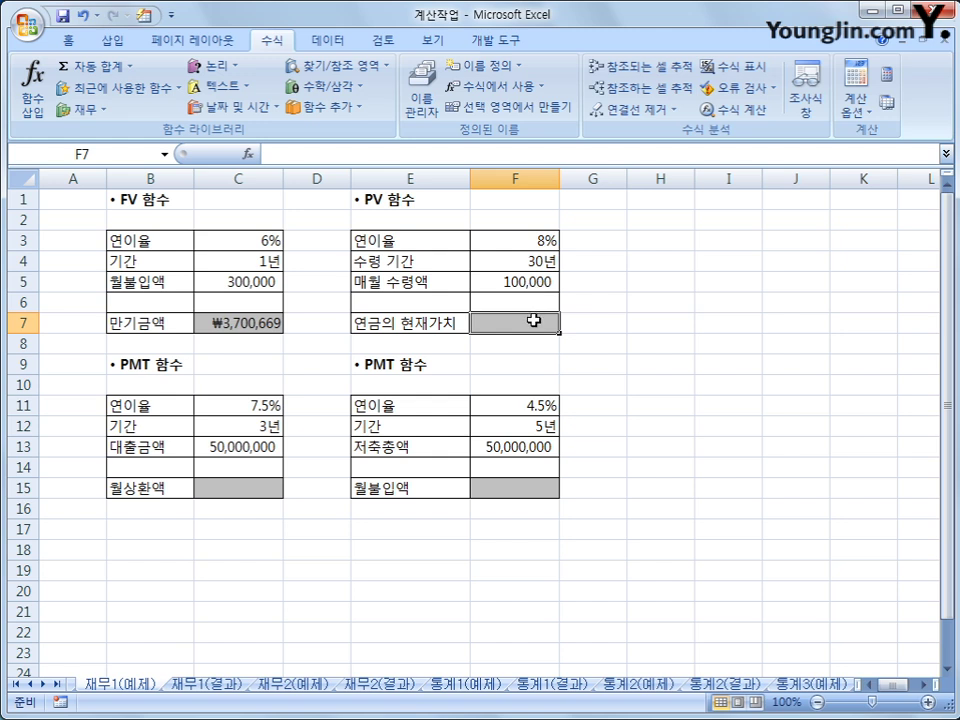
{"action": "left_click", "coordinate": [82, 109]}
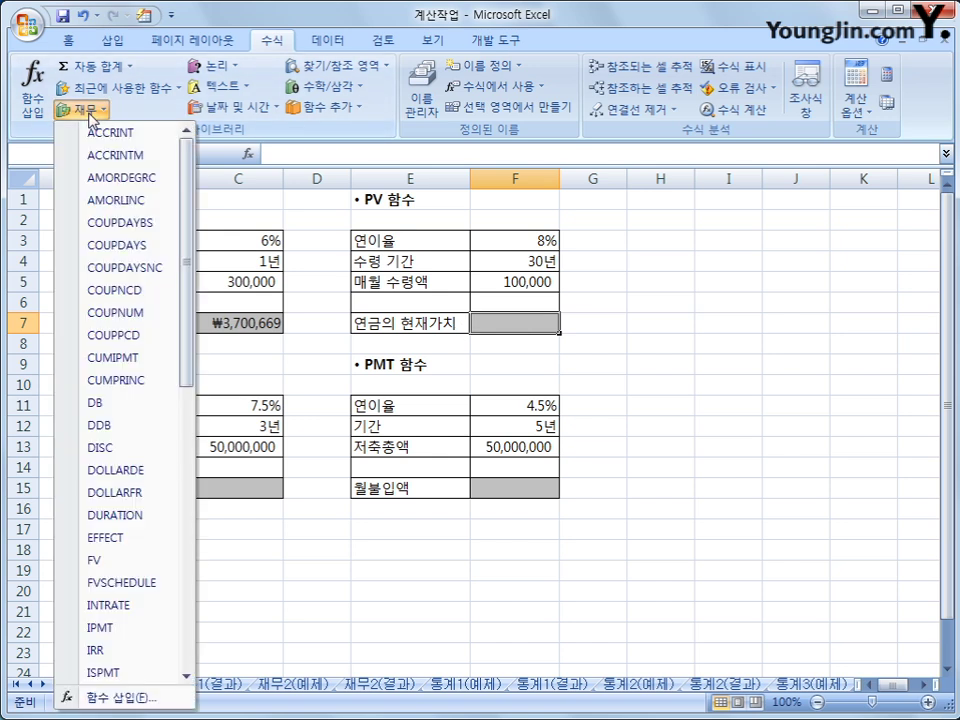
{"action": "left_click_drag", "start_coordinate": [186, 268], "coordinate": [175, 458]}
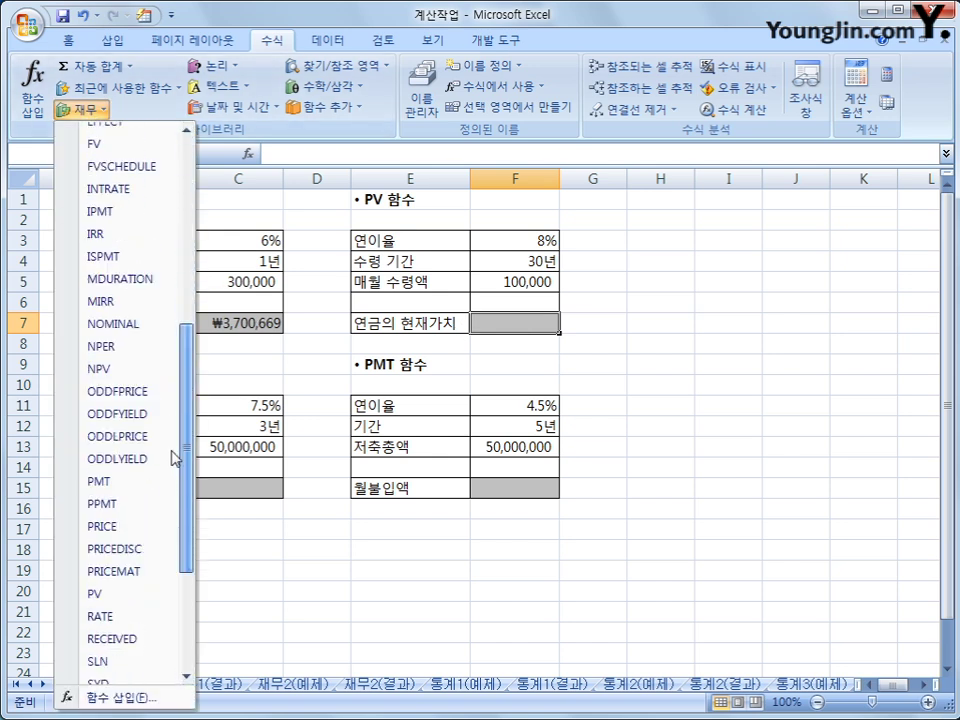
{"action": "left_click", "coordinate": [127, 597]}
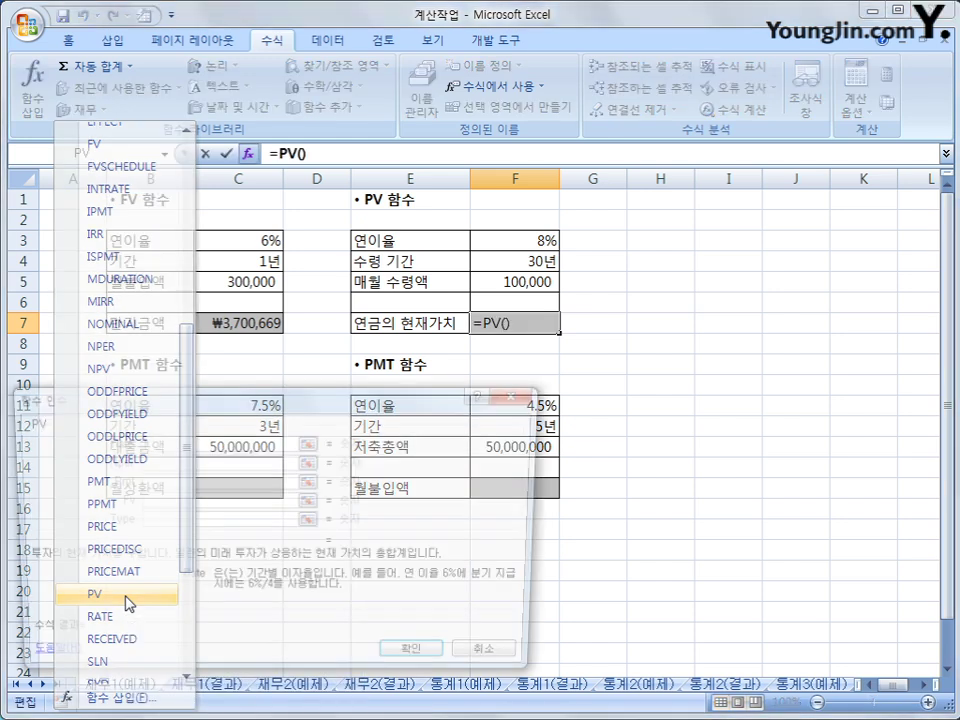
{"action": "left_click_drag", "start_coordinate": [424, 417], "coordinate": [609, 359]}
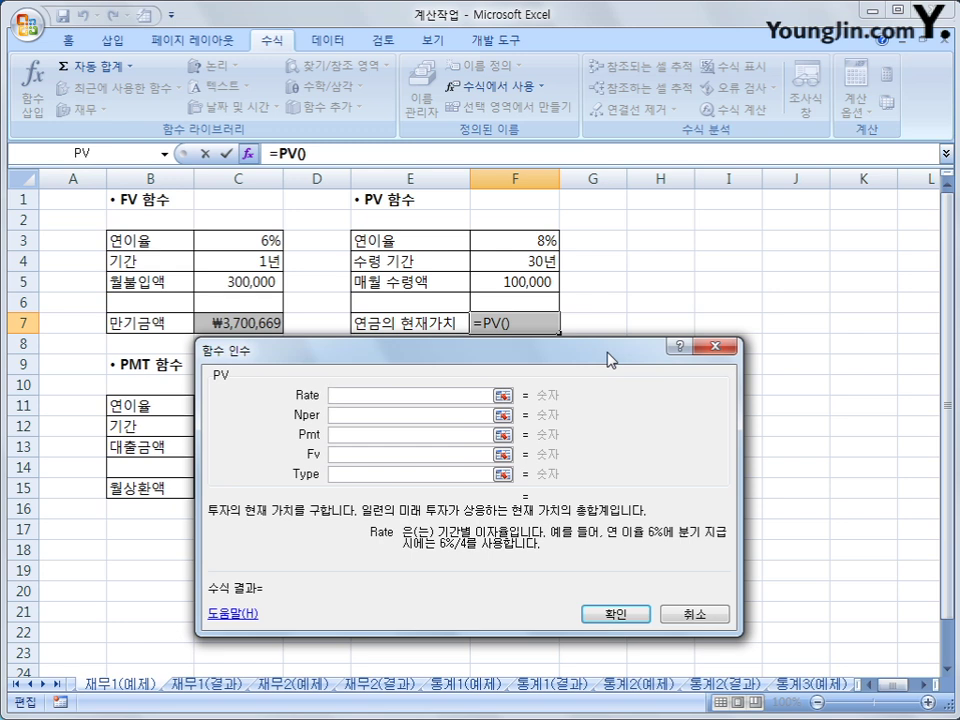
- Set the PV function's Rate to the monthly rate F3/12 and Nper to the number of months F4*12
{"action": "left_click", "coordinate": [505, 239]}
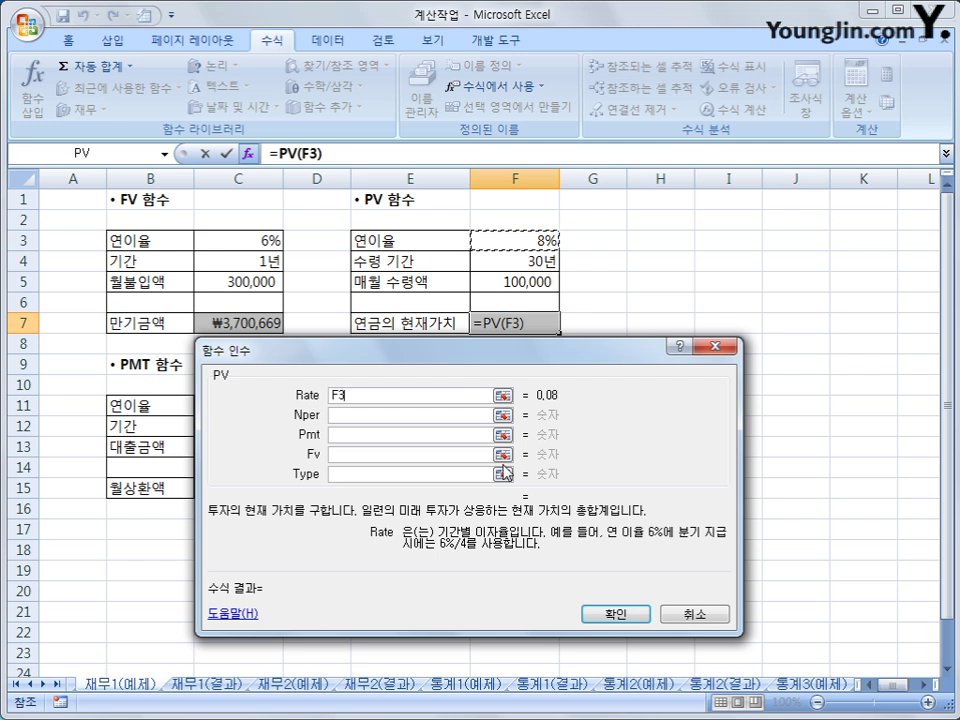
{"action": "type", "text": "/12"}
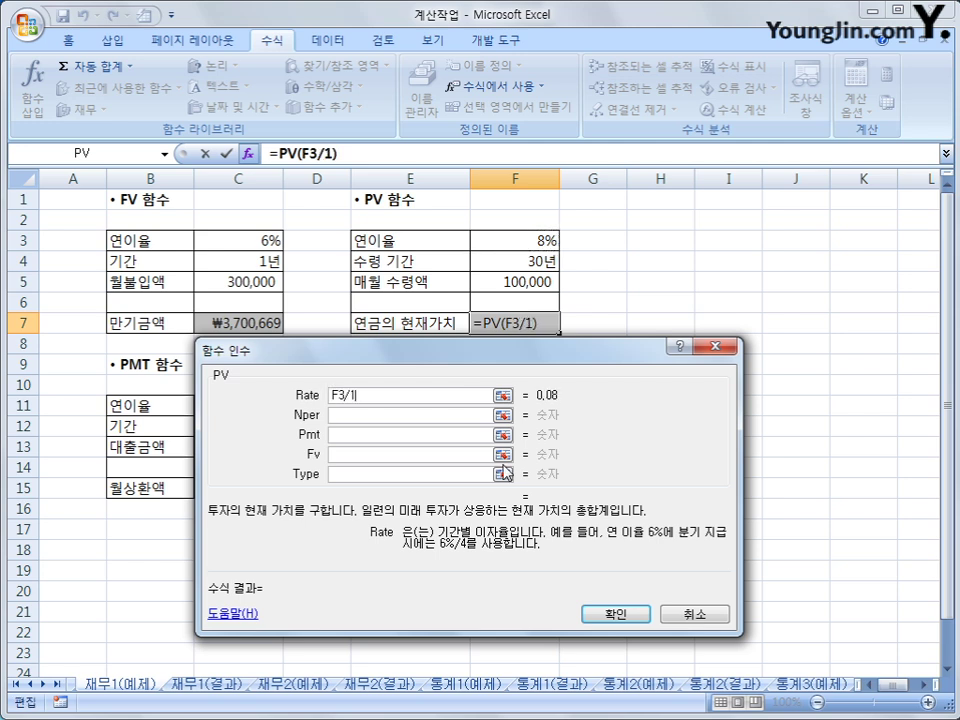
{"action": "left_click", "coordinate": [426, 416]}
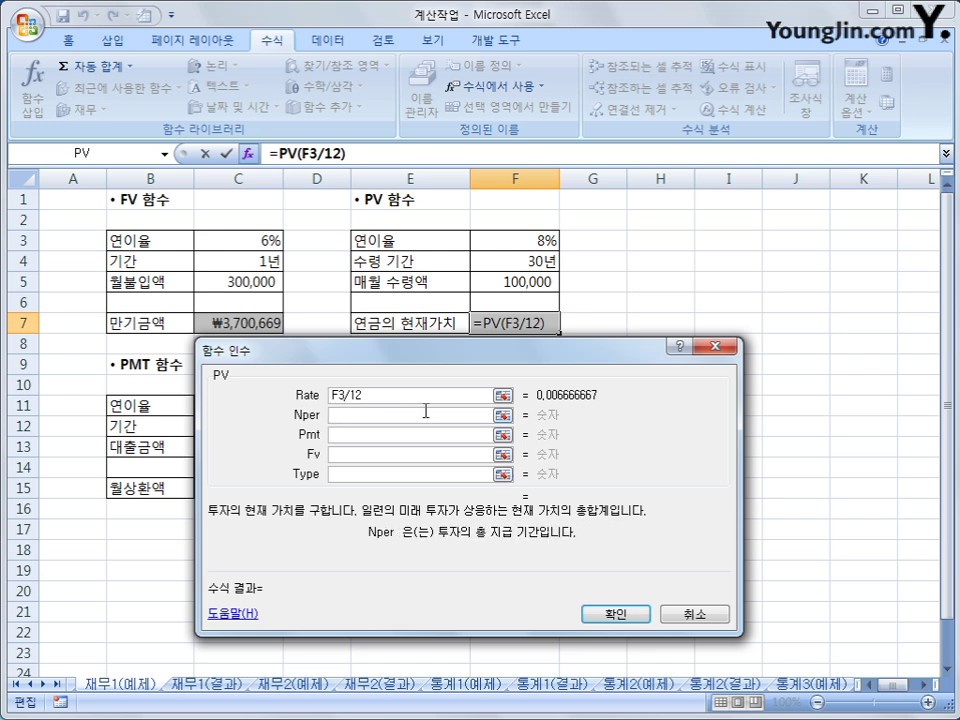
{"action": "left_click", "coordinate": [508, 261]}
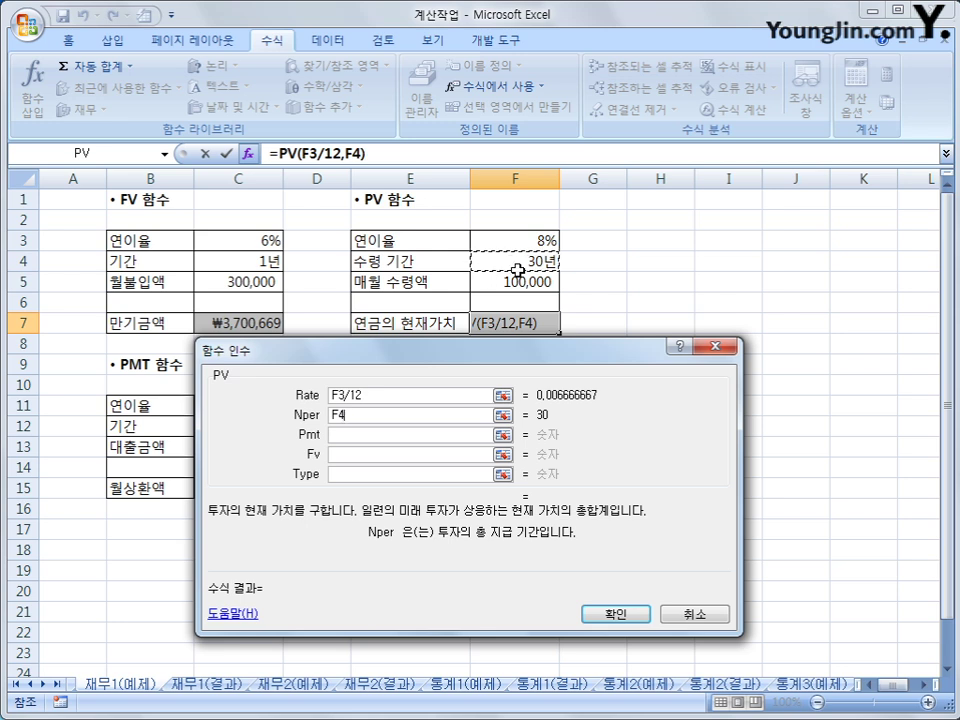
{"action": "type", "text": "*12"}
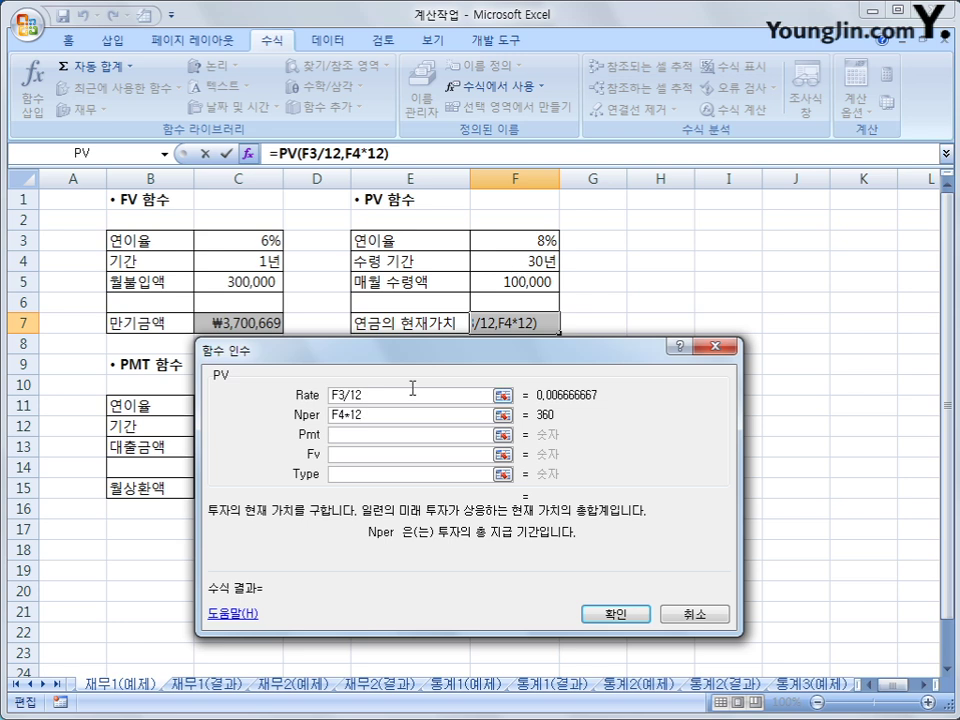
- Set the PV function's Pmt to -F5 and accept the formula with Fv and Type left empty
{"action": "left_click", "coordinate": [401, 435]}
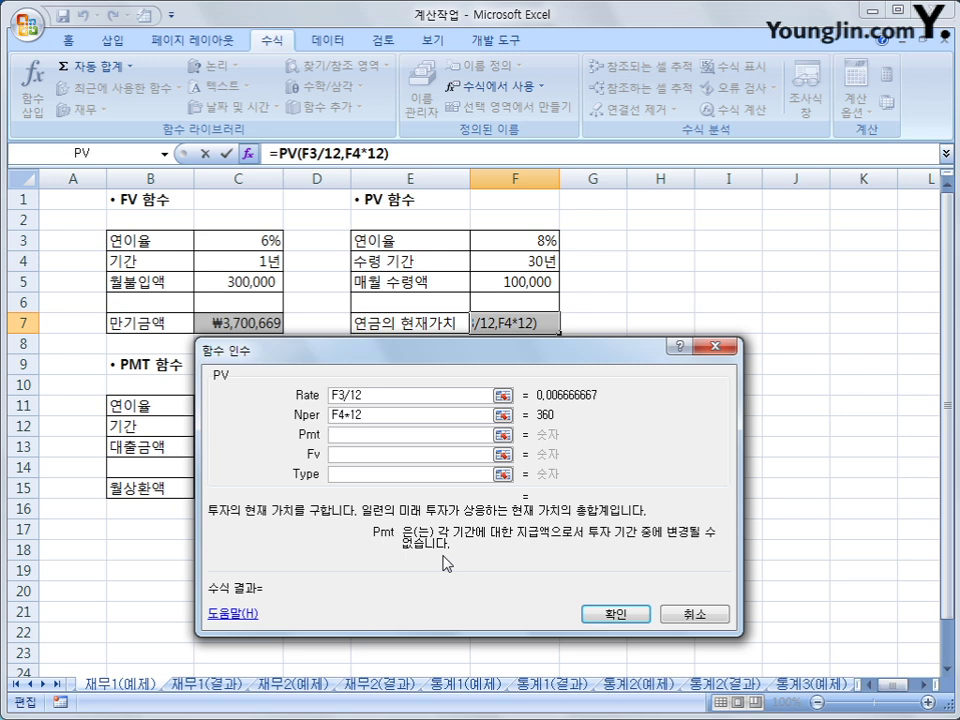
{"action": "type", "text": "-"}
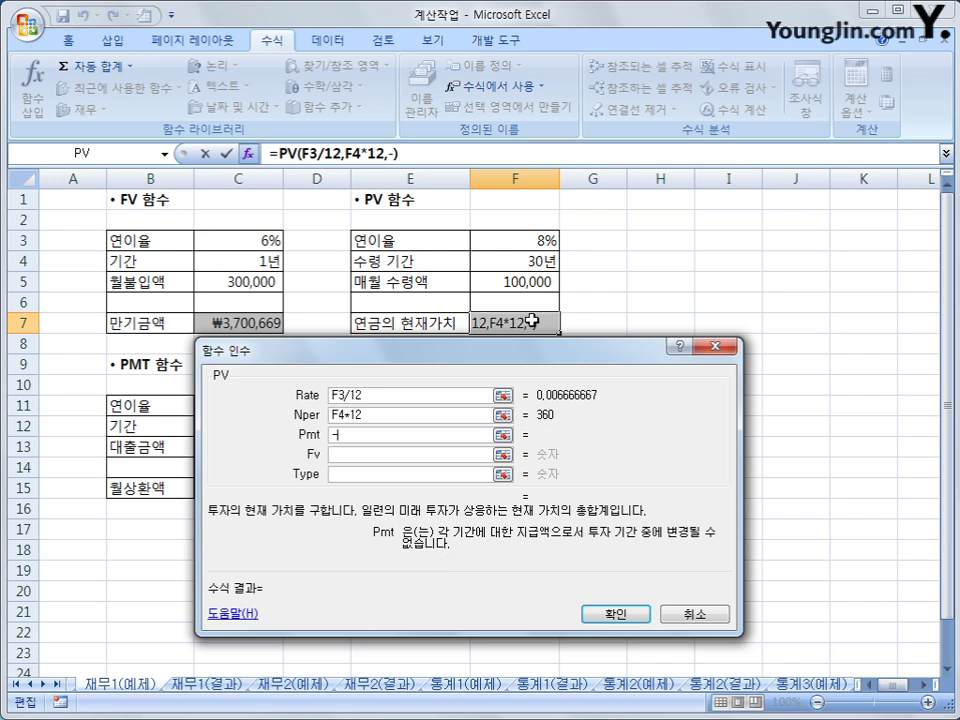
{"action": "left_click", "coordinate": [522, 286]}
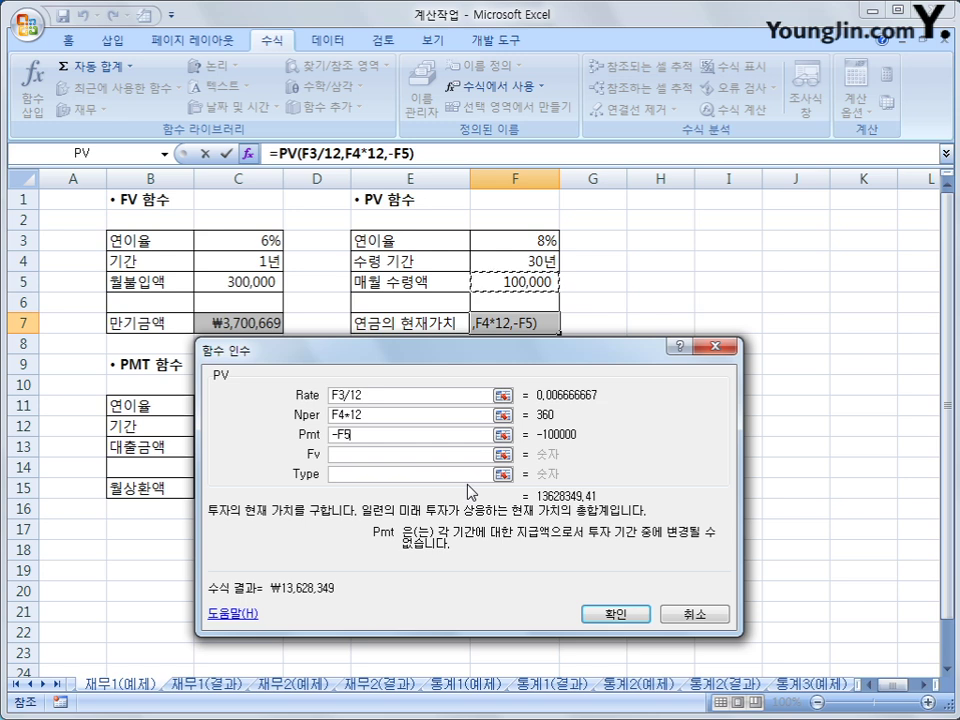
{"action": "left_click", "coordinate": [400, 456]}
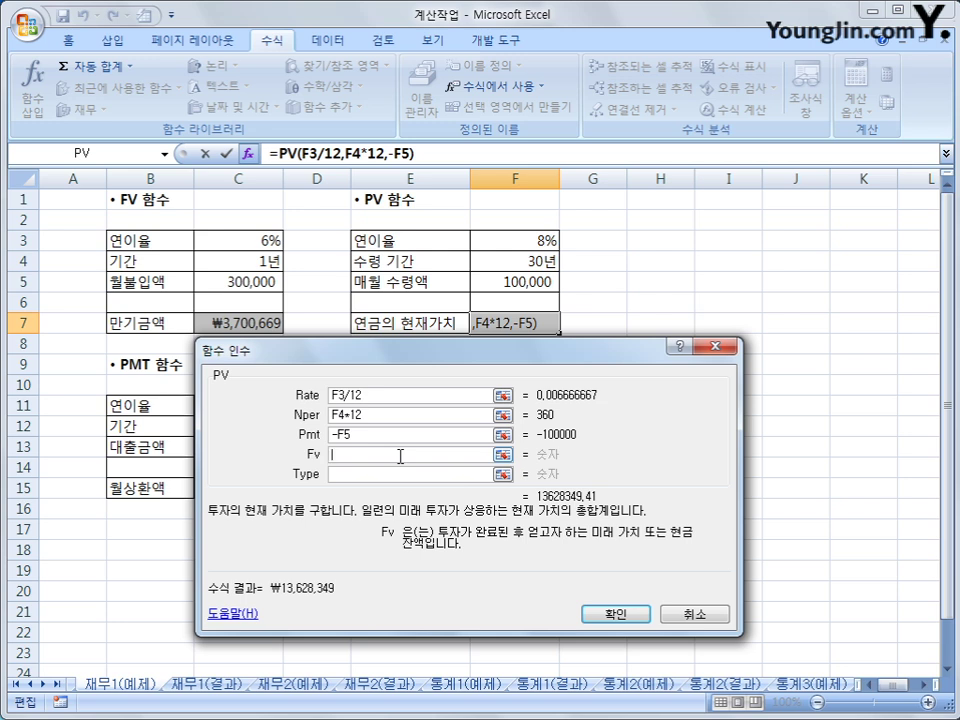
{"action": "left_click", "coordinate": [399, 476]}
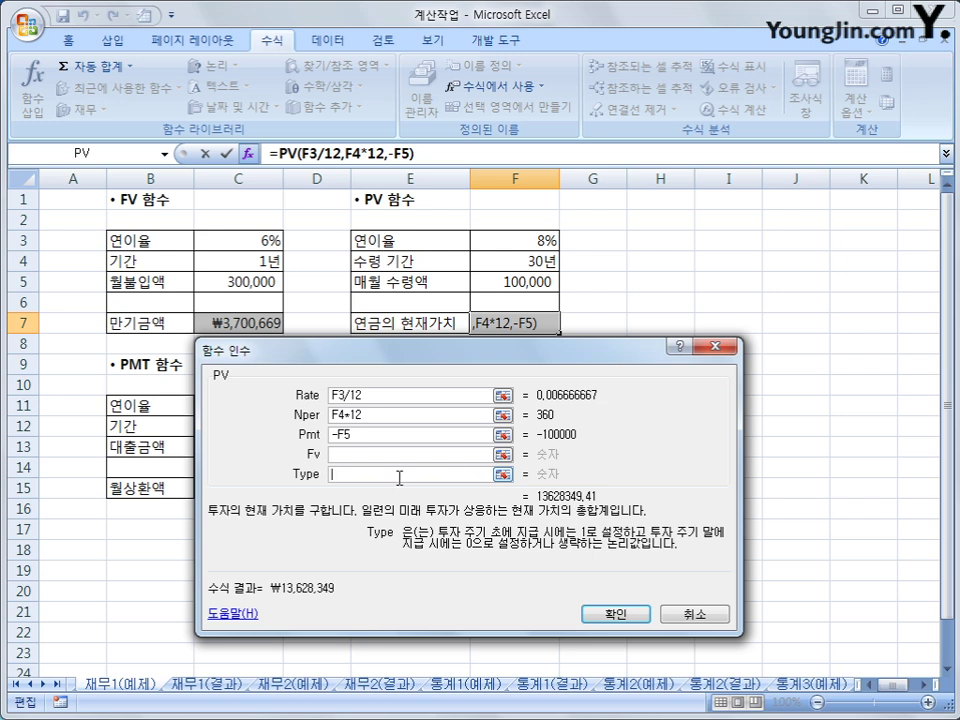
{"action": "left_click", "coordinate": [604, 614]}
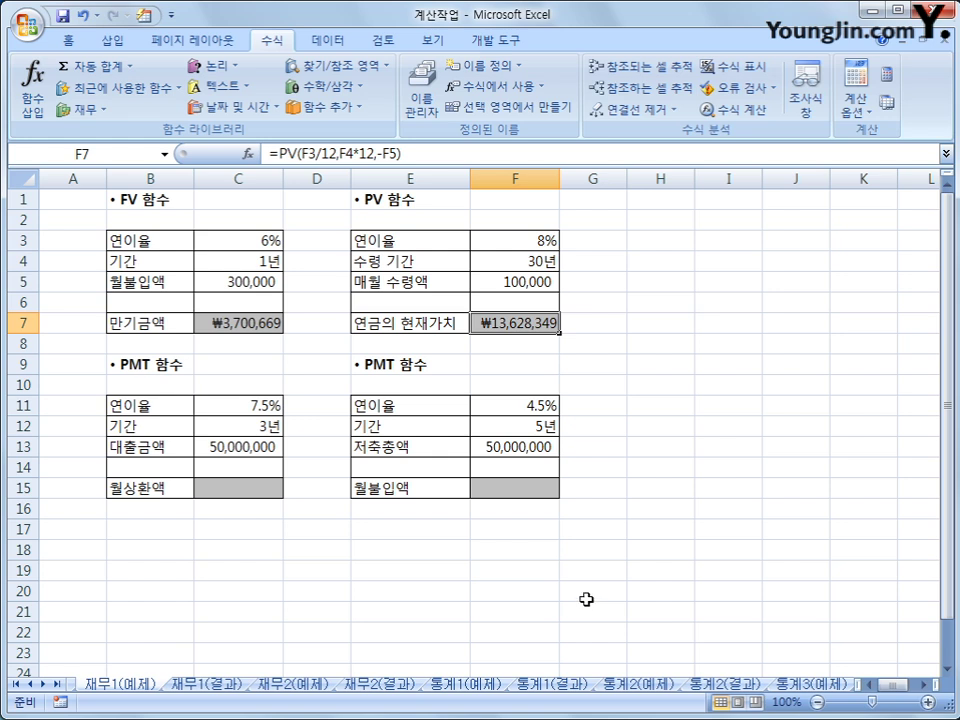
- Insert the financial function PMT in the loan's monthly repayment cell C15, keeping the loan's source cells in view
{"action": "left_click", "coordinate": [242, 487]}
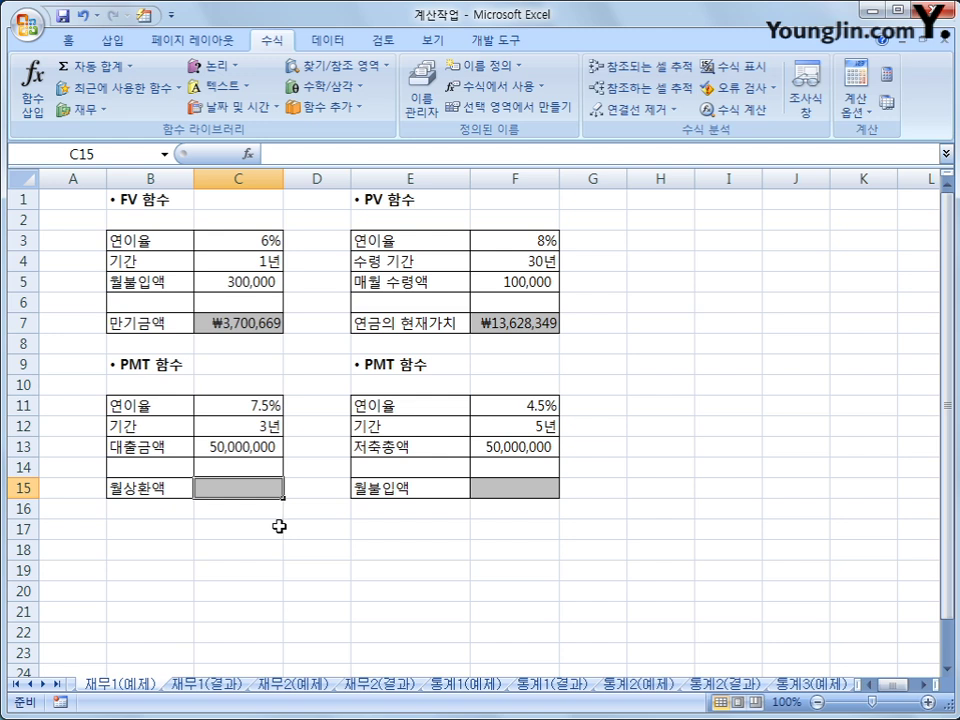
{"action": "left_click", "coordinate": [210, 422]}
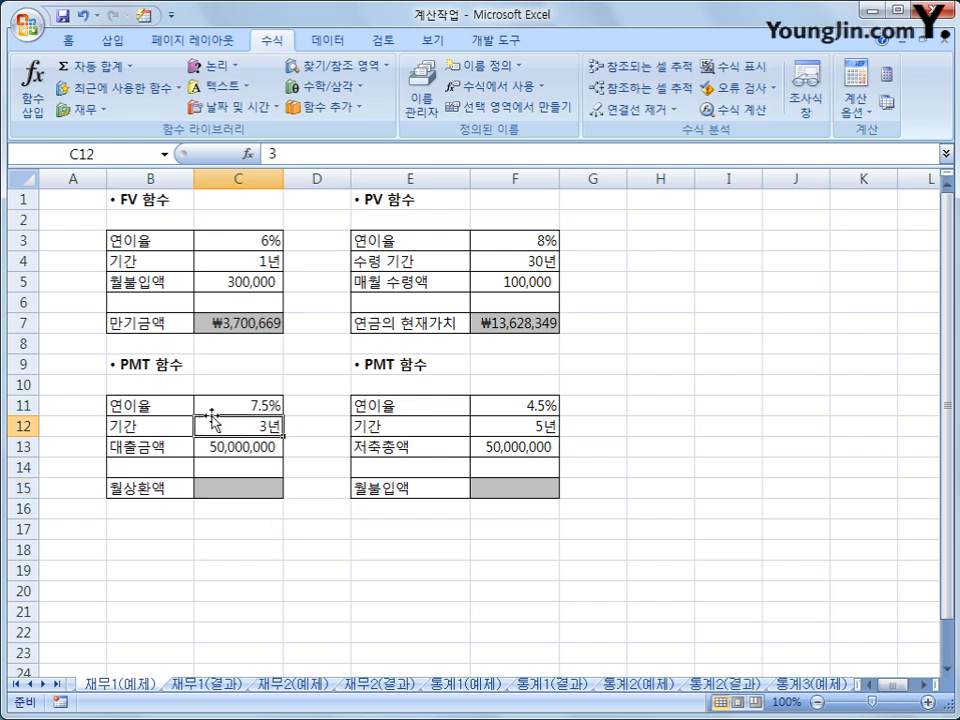
{"action": "left_click", "coordinate": [219, 405]}
{"action": "left_click", "coordinate": [225, 427]}
{"action": "left_click", "coordinate": [242, 486]}
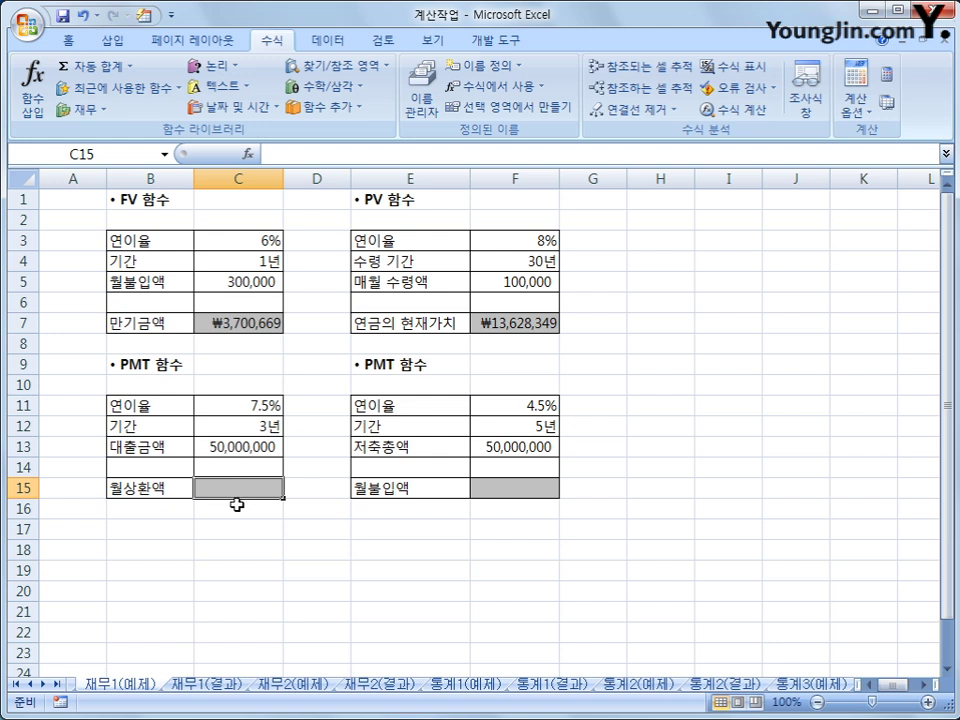
{"action": "left_click", "coordinate": [80, 110]}
{"action": "left_click_drag", "start_coordinate": [187, 240], "coordinate": [551, 200]}
{"action": "left_click", "coordinate": [123, 458]}
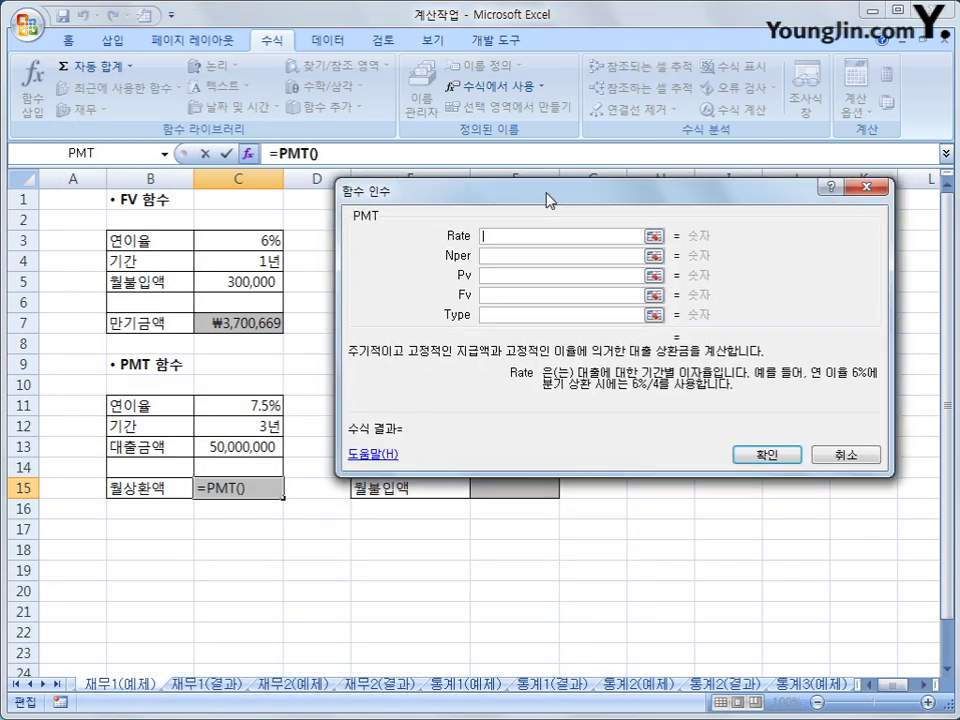
- Set the loan PMT function's Rate to C11/12 and Nper to C12*12
{"action": "left_click", "coordinate": [247, 405]}
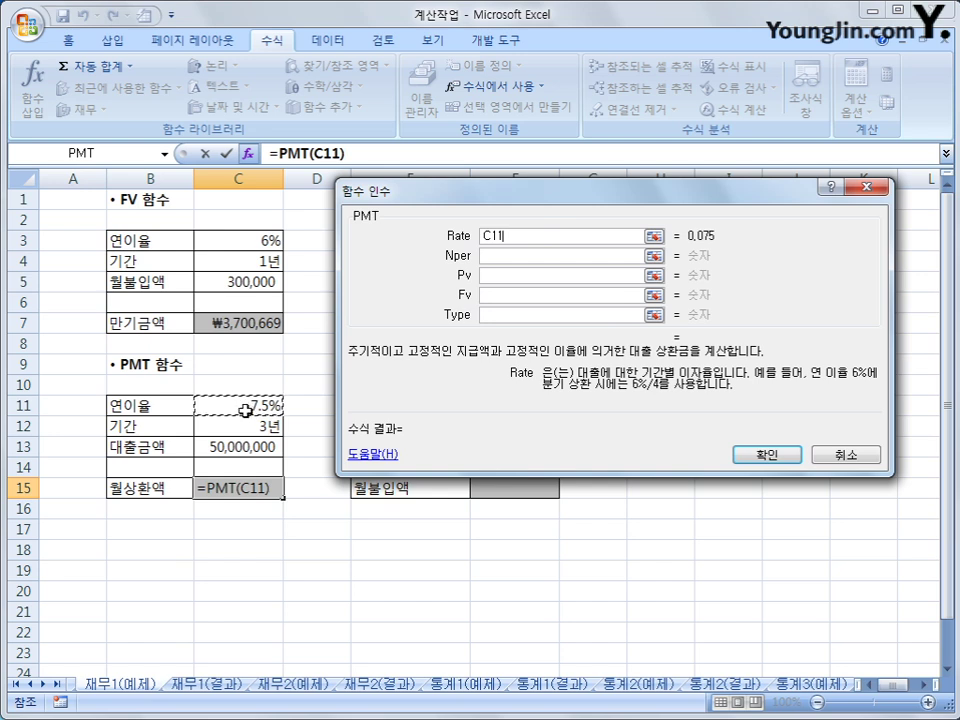
{"action": "type", "text": "/"}
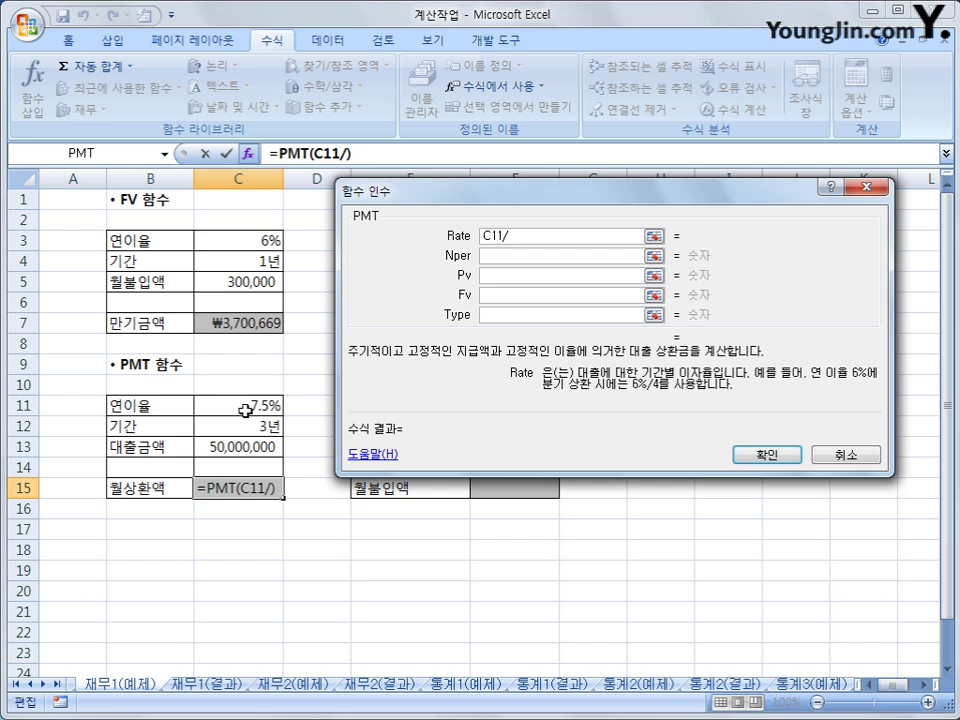
{"action": "type", "text": "12"}
{"action": "left_click", "coordinate": [488, 258]}
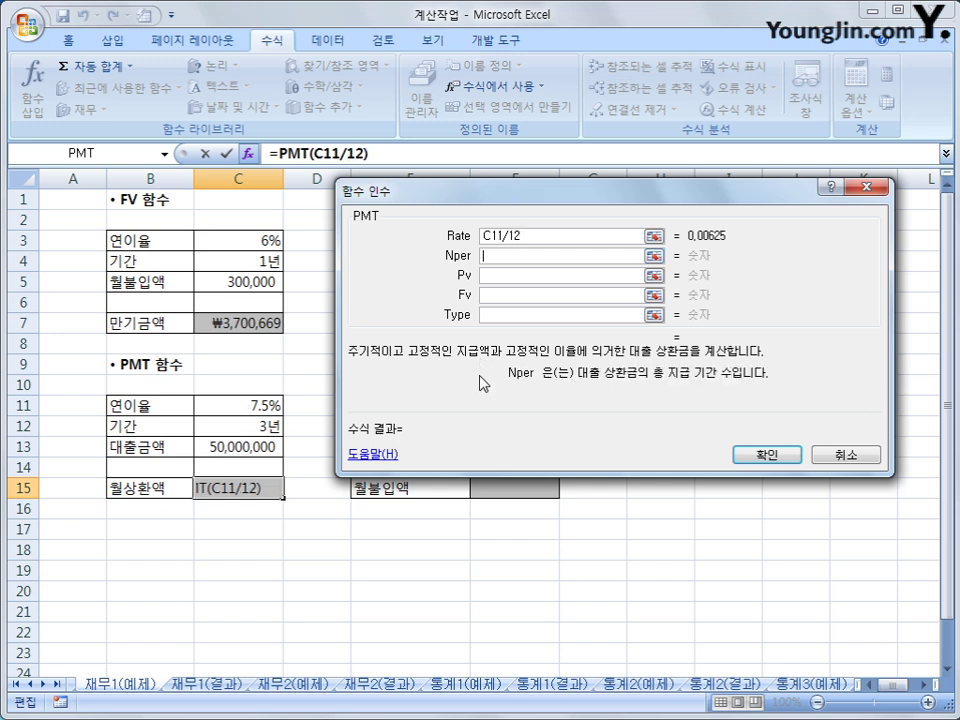
{"action": "left_click", "coordinate": [268, 425]}
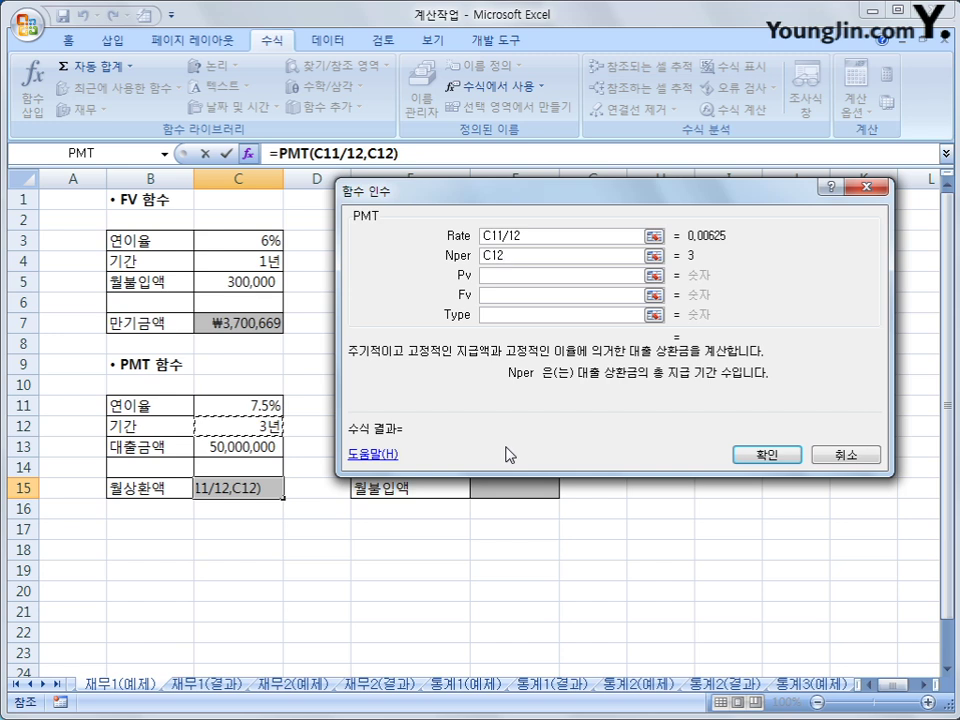
{"action": "type", "text": "*12"}
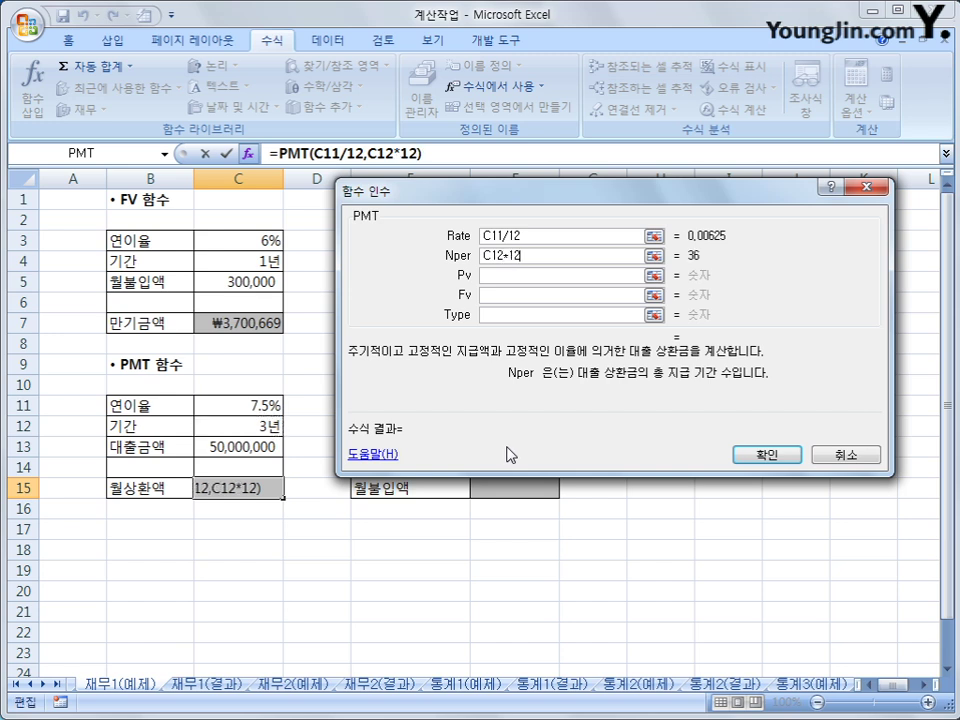
- Set the loan PMT function's Pv to -C13 and accept the formula with Fv and Type left empty
{"action": "left_click", "coordinate": [545, 276]}
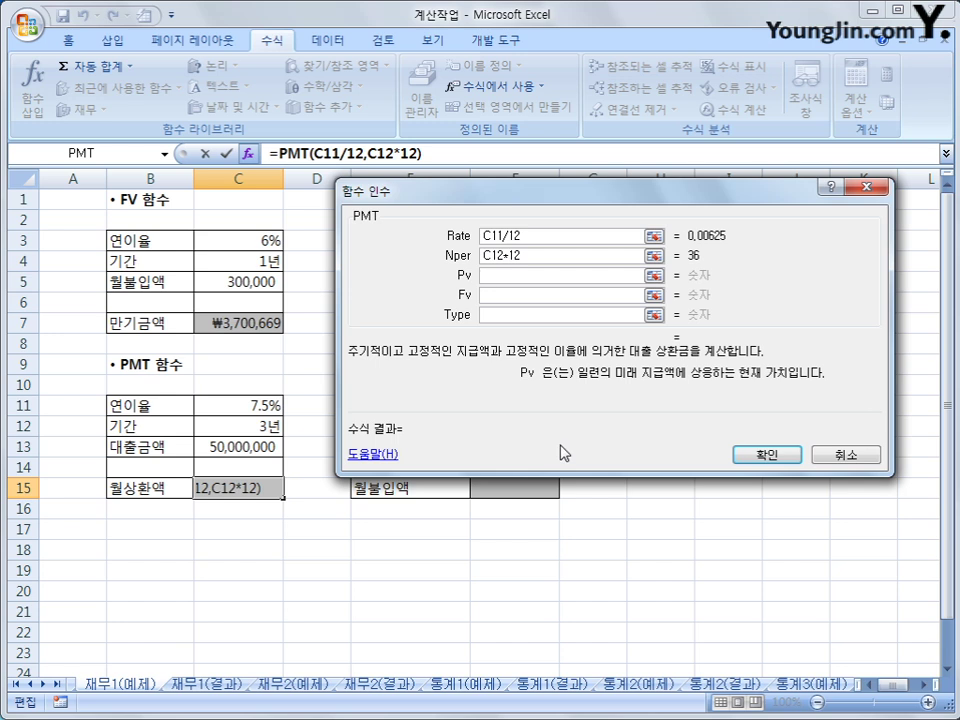
{"action": "type", "text": "-"}
{"action": "left_click", "coordinate": [273, 450]}
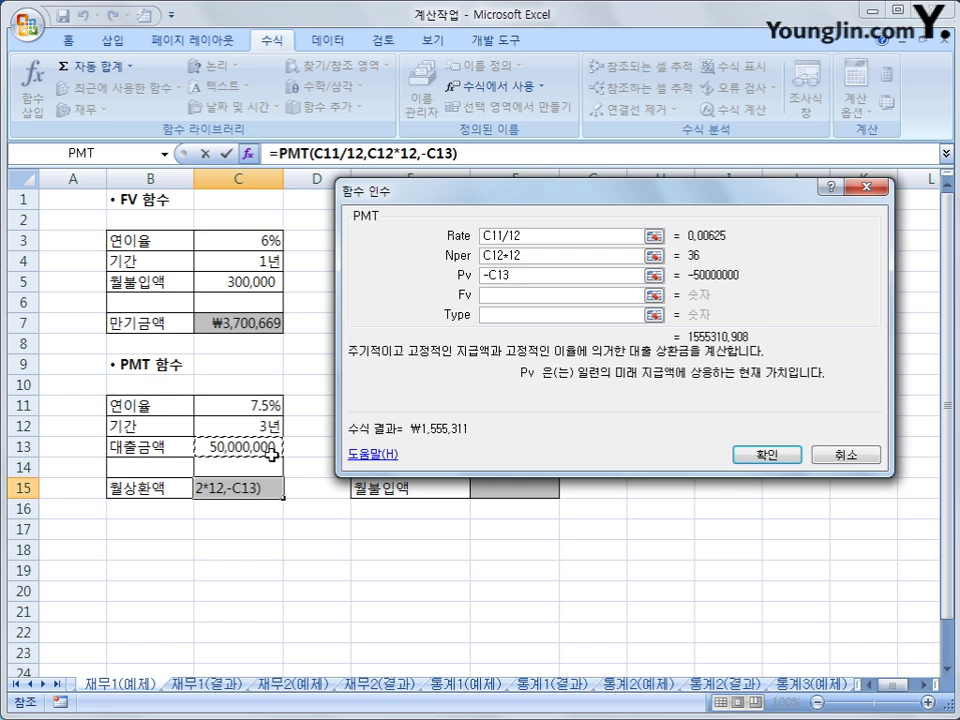
{"action": "left_click", "coordinate": [497, 296]}
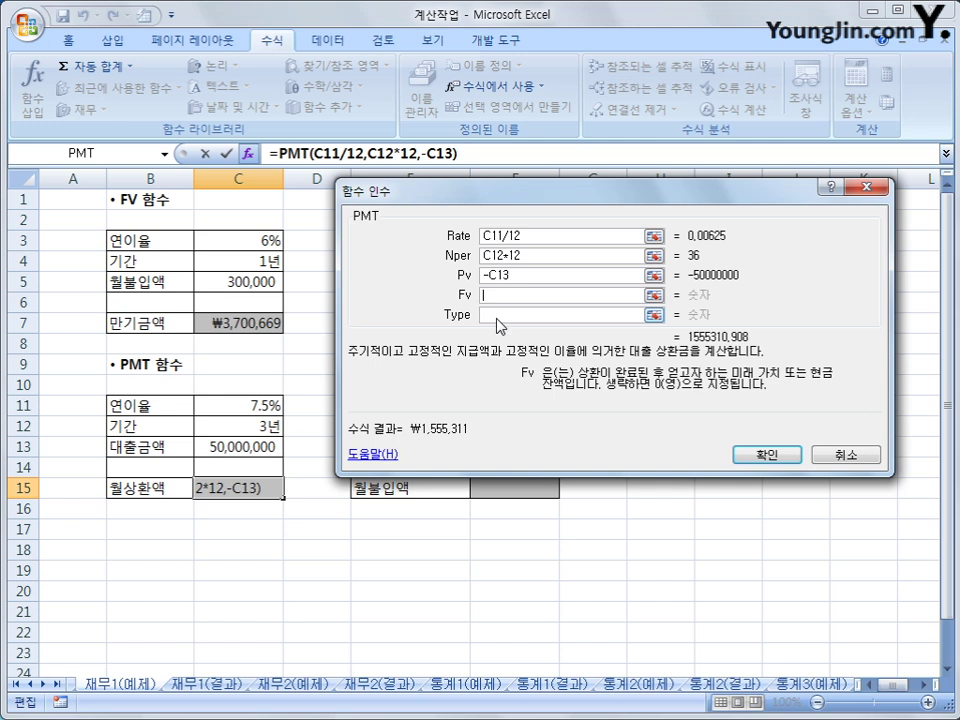
{"action": "left_click", "coordinate": [498, 318]}
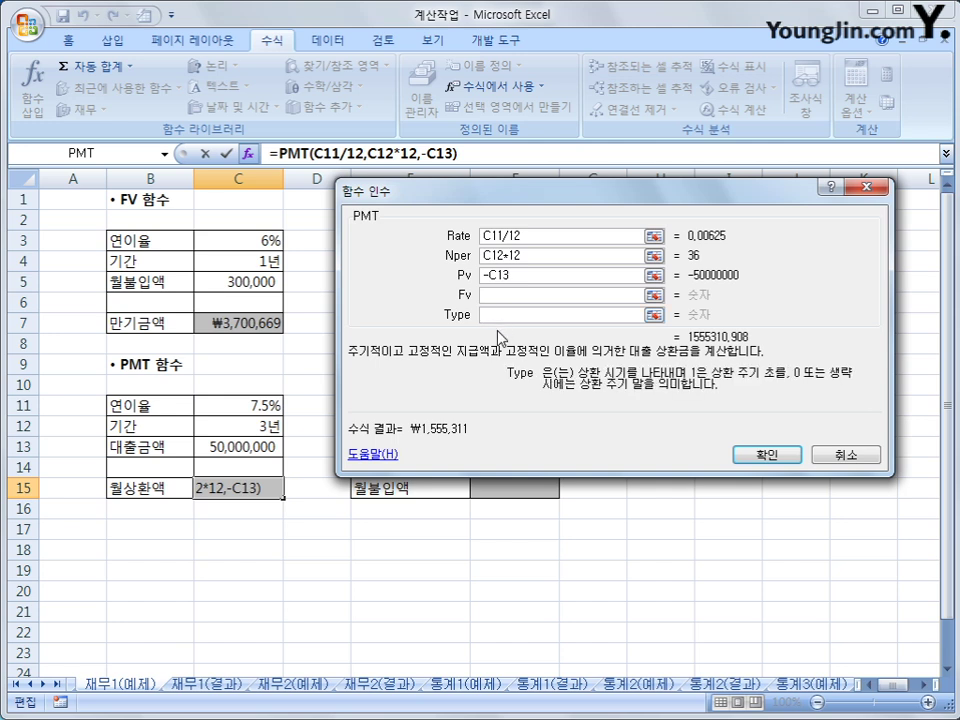
{"action": "left_click", "coordinate": [764, 455]}
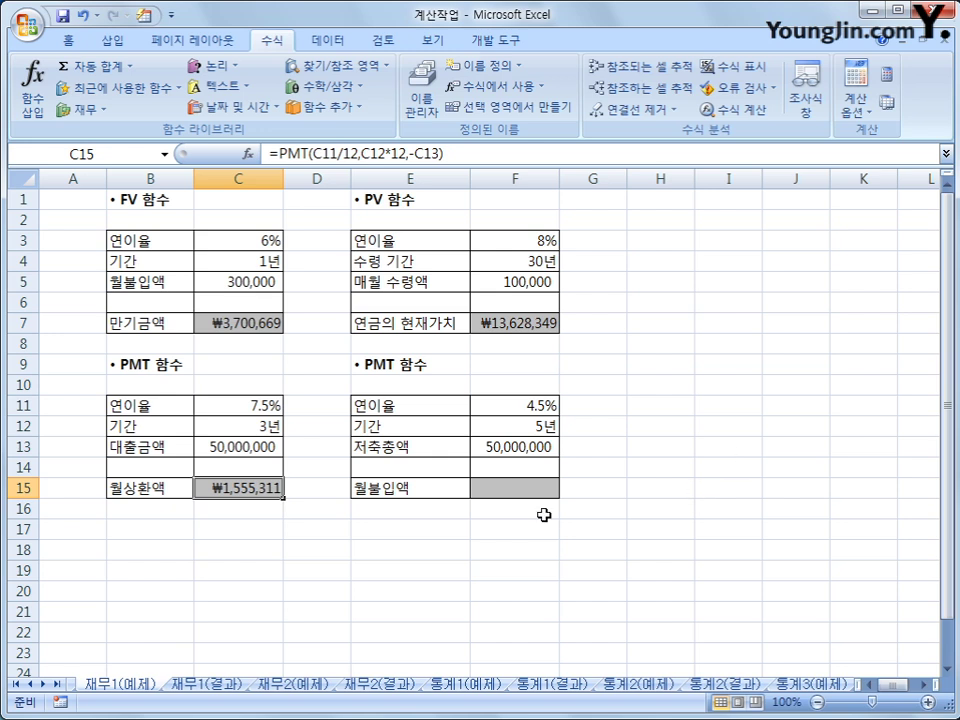
- Insert the financial function PMT in the savings table's monthly payment cell F15, keeping the savings source cells in view
{"action": "left_click", "coordinate": [523, 486]}
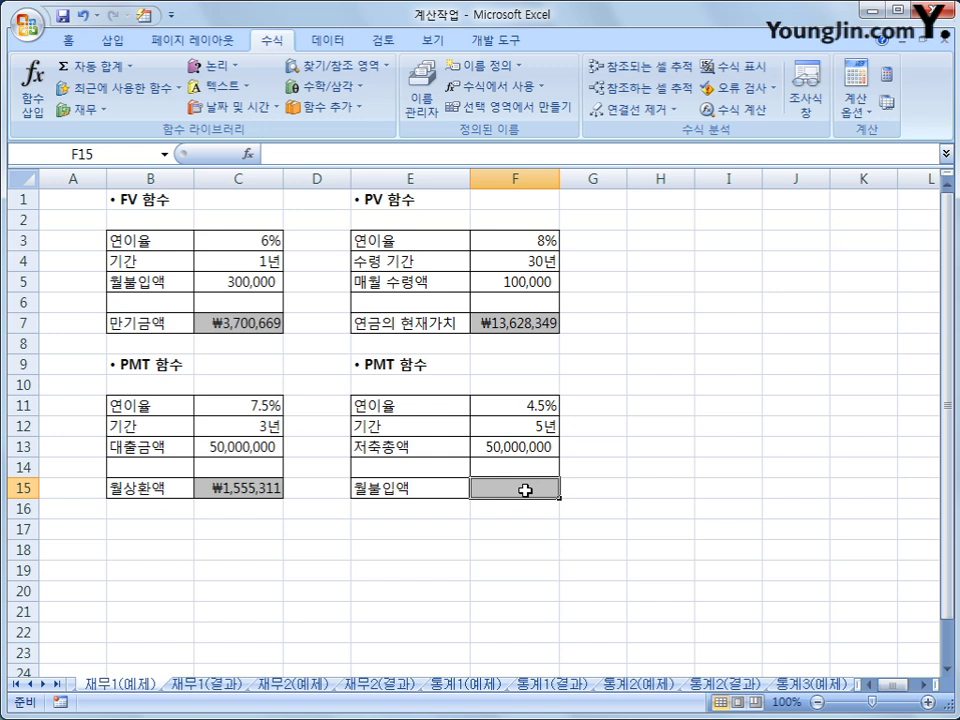
{"action": "left_click", "coordinate": [82, 109]}
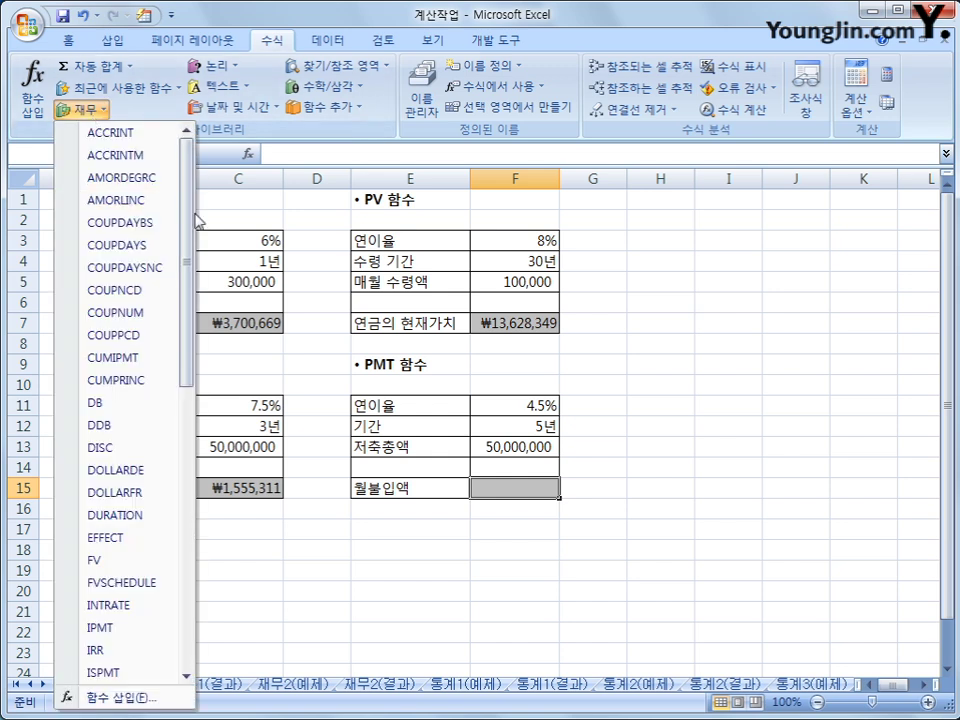
{"action": "left_click_drag", "start_coordinate": [195, 214], "coordinate": [279, 78]}
{"action": "left_click", "coordinate": [137, 455]}
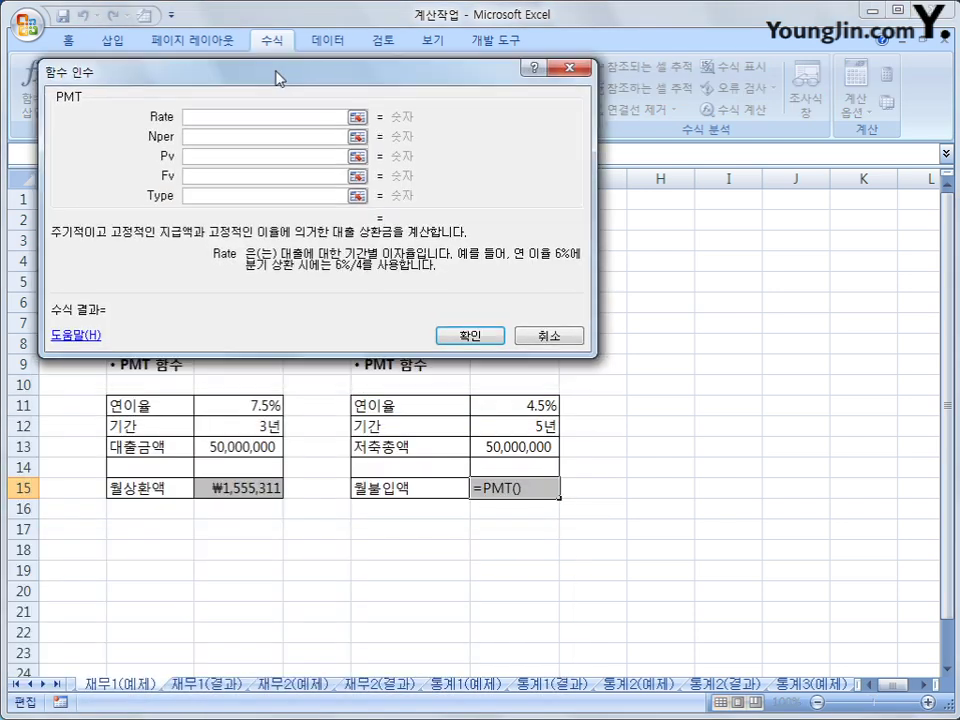
- Set the savings PMT function's Rate to F11/12 and Nper to F12*12
{"action": "left_click", "coordinate": [491, 402]}
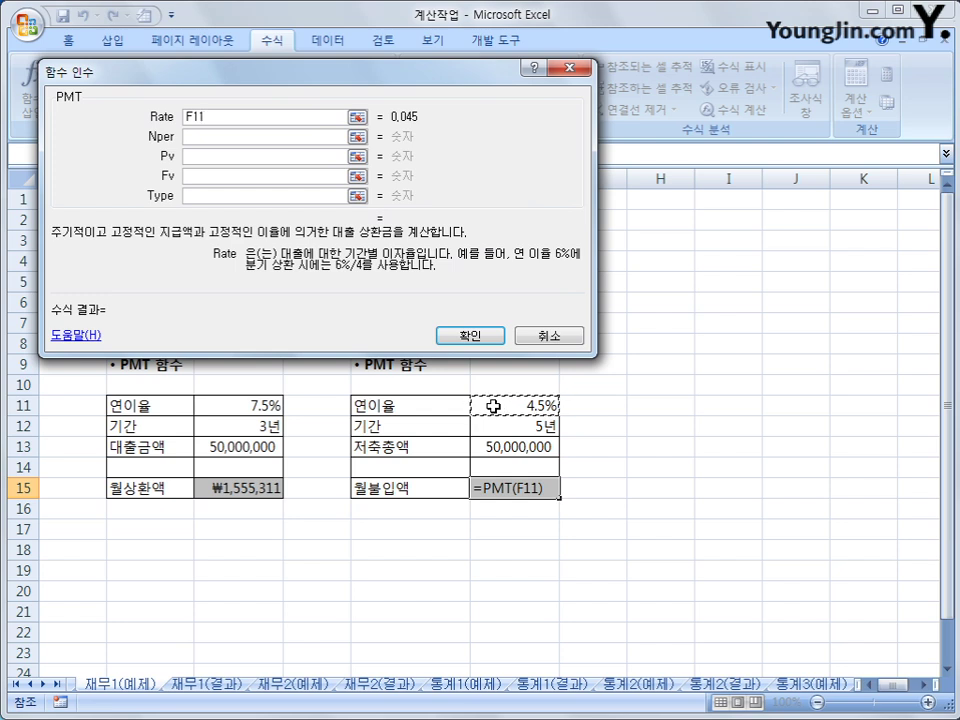
{"action": "type", "text": "/"}
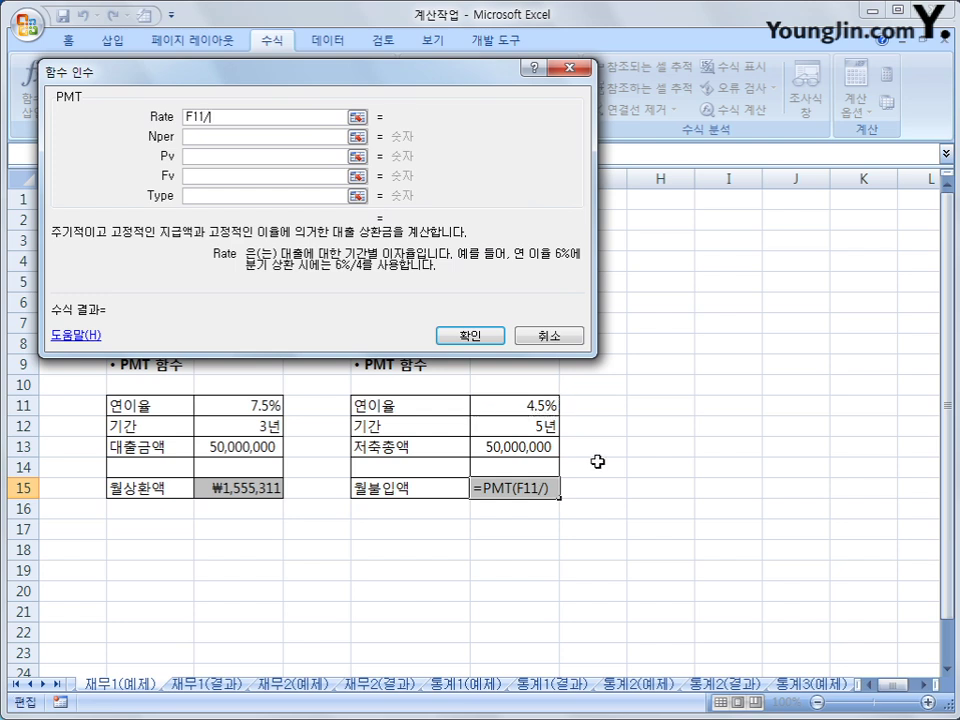
{"action": "type", "text": "12"}
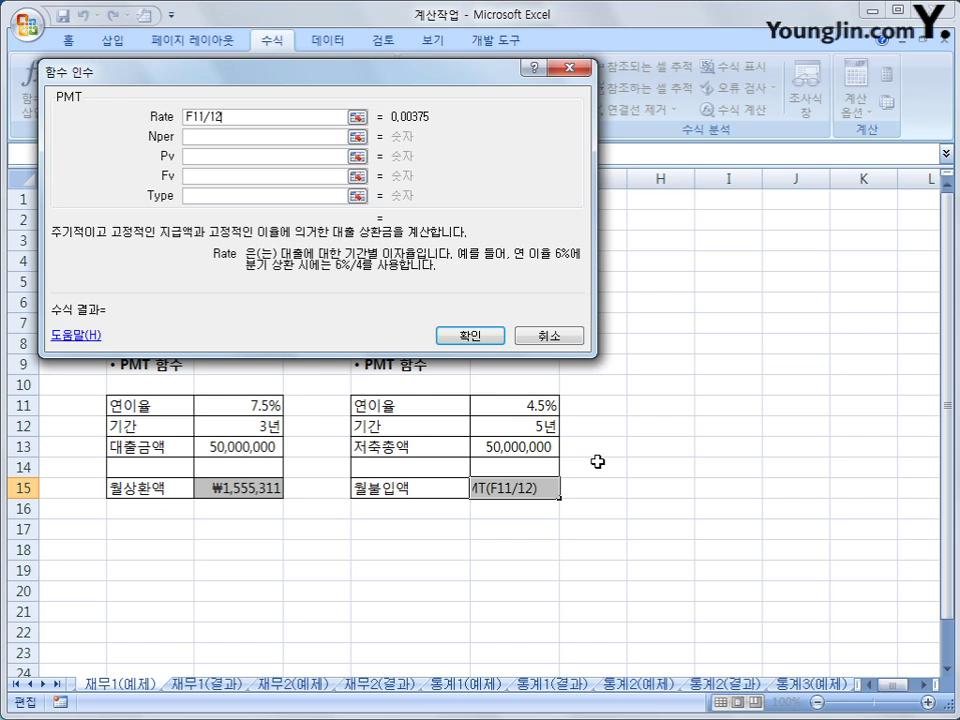
{"action": "left_click", "coordinate": [251, 138]}
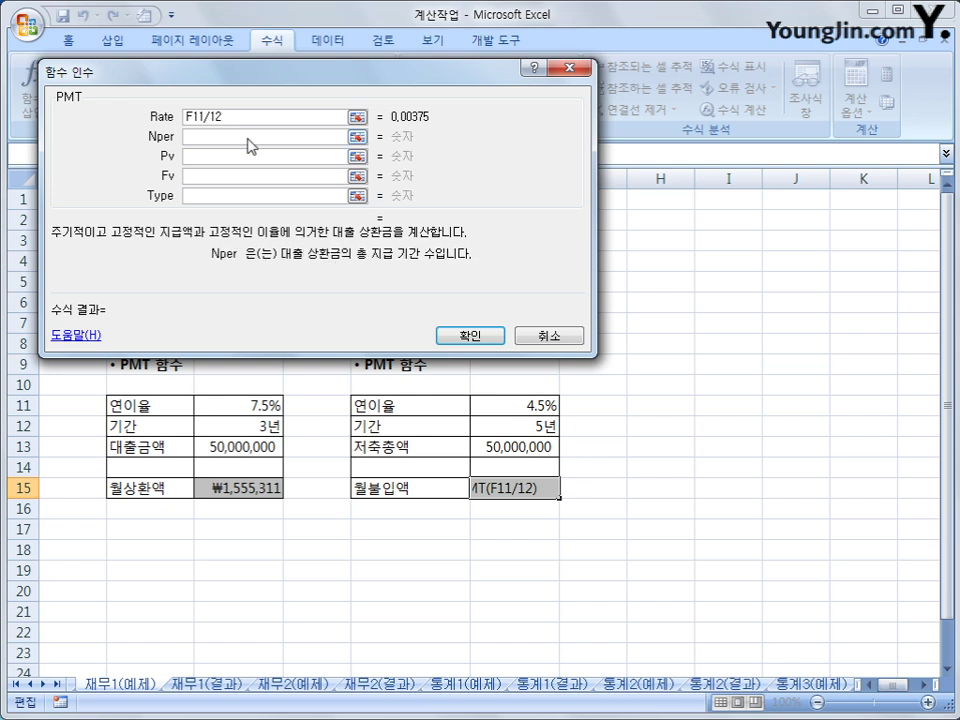
{"action": "left_click", "coordinate": [551, 426]}
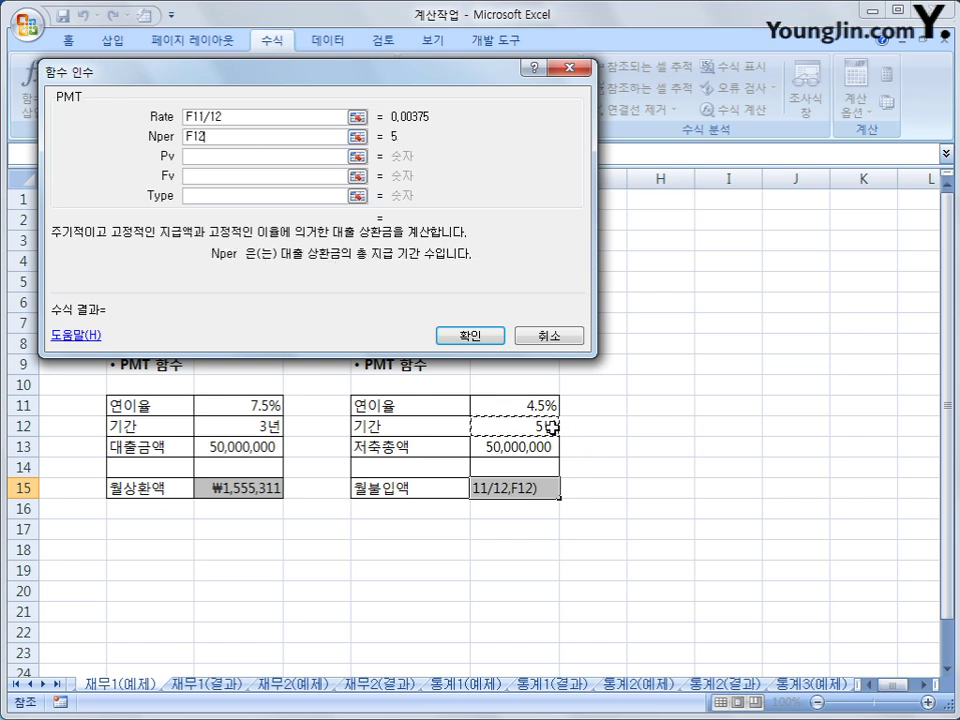
{"action": "type", "text": "*12"}
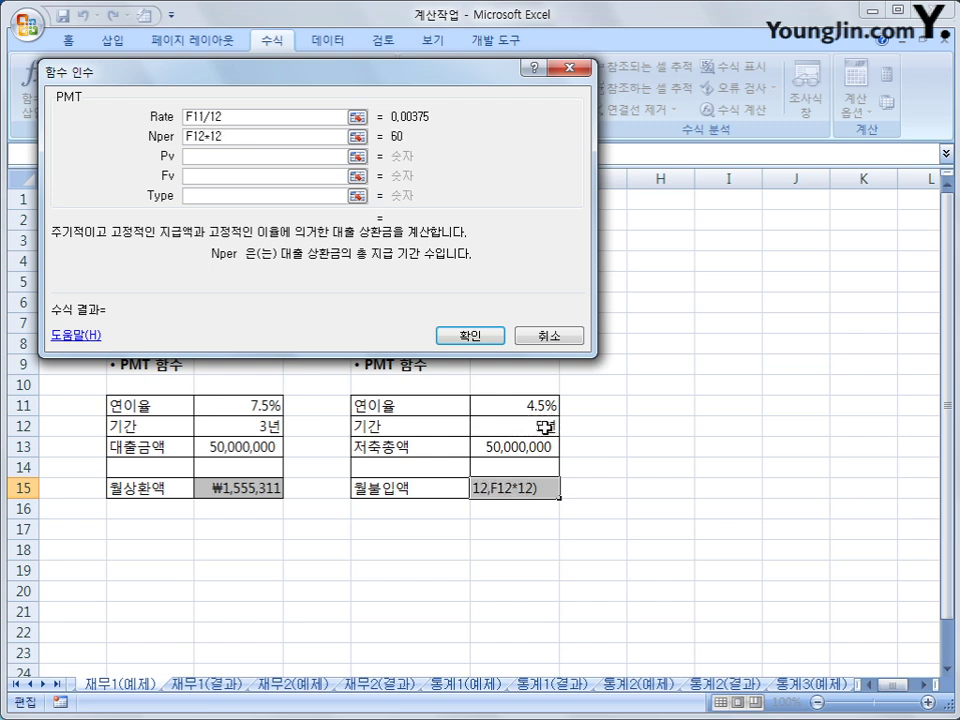
- Set the savings PMT function's Pv to 0 and Fv to -F13, and accept the formula with Type left empty
{"action": "left_click", "coordinate": [264, 155]}
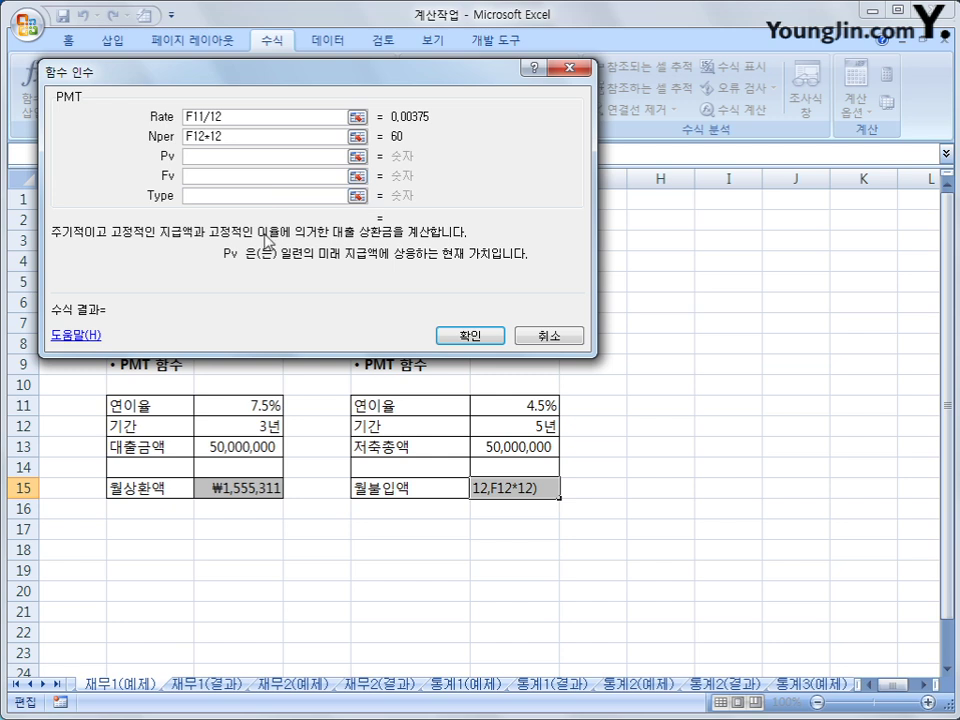
{"action": "type", "text": "0"}
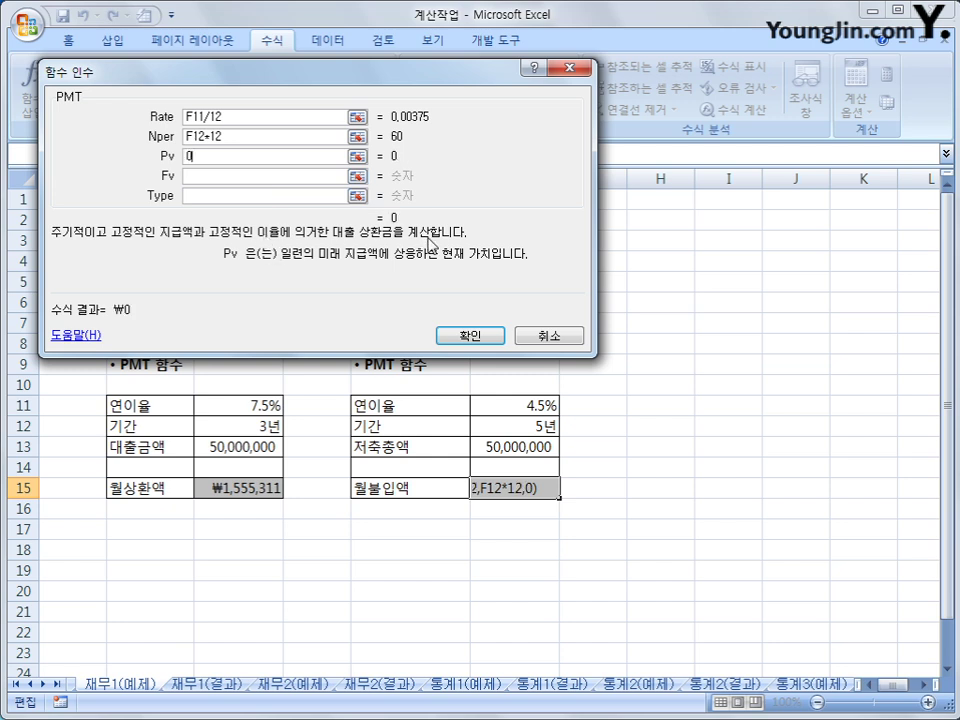
{"action": "left_click", "coordinate": [287, 178]}
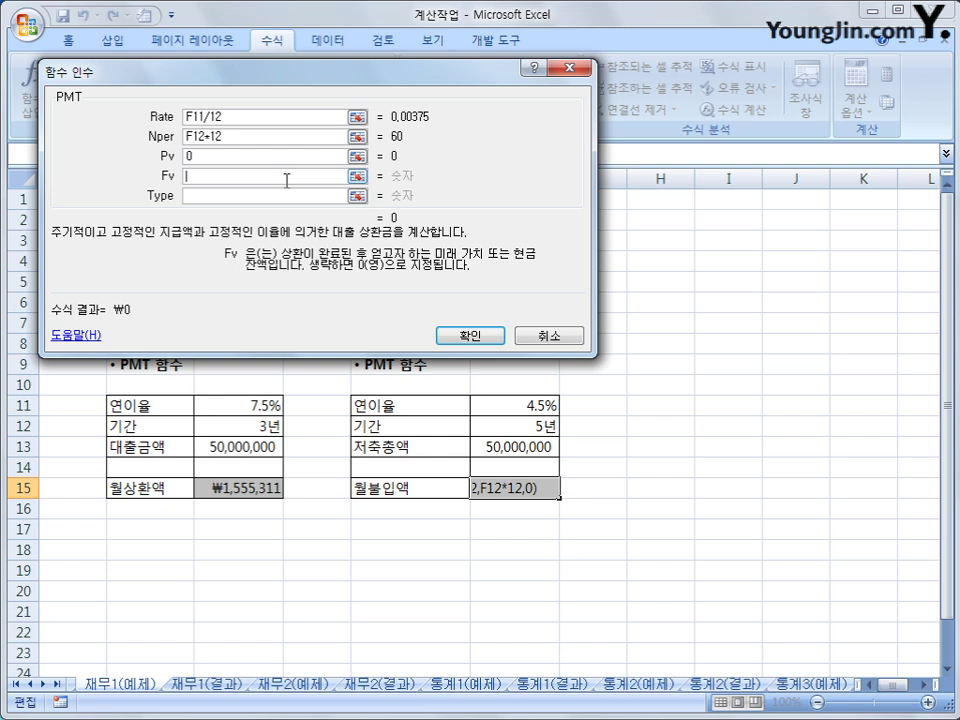
{"action": "type", "text": "-"}
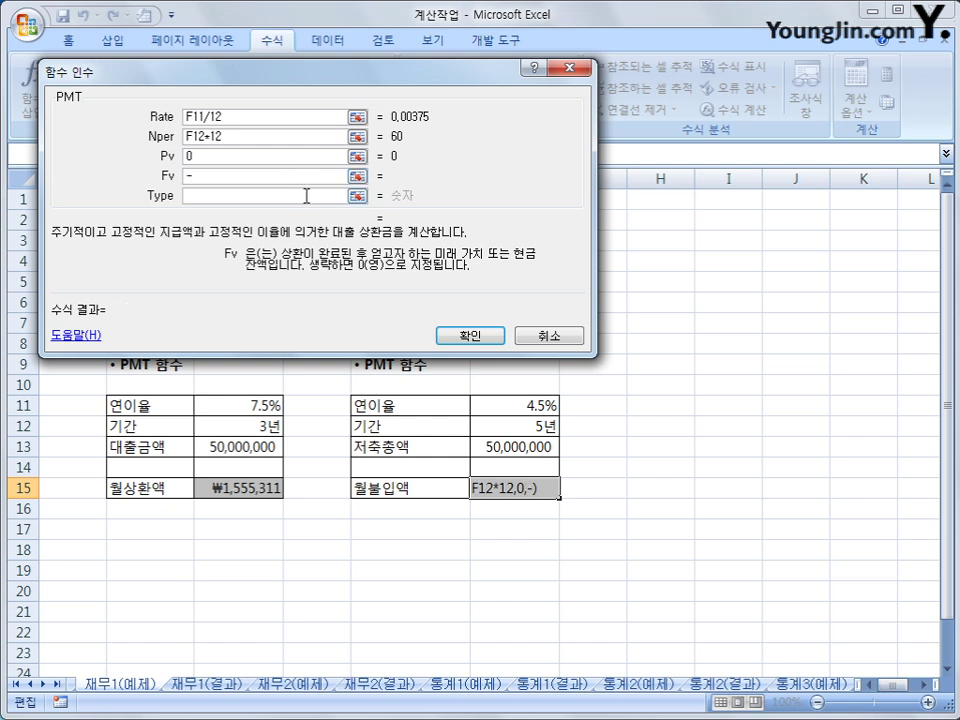
{"action": "left_click", "coordinate": [510, 446]}
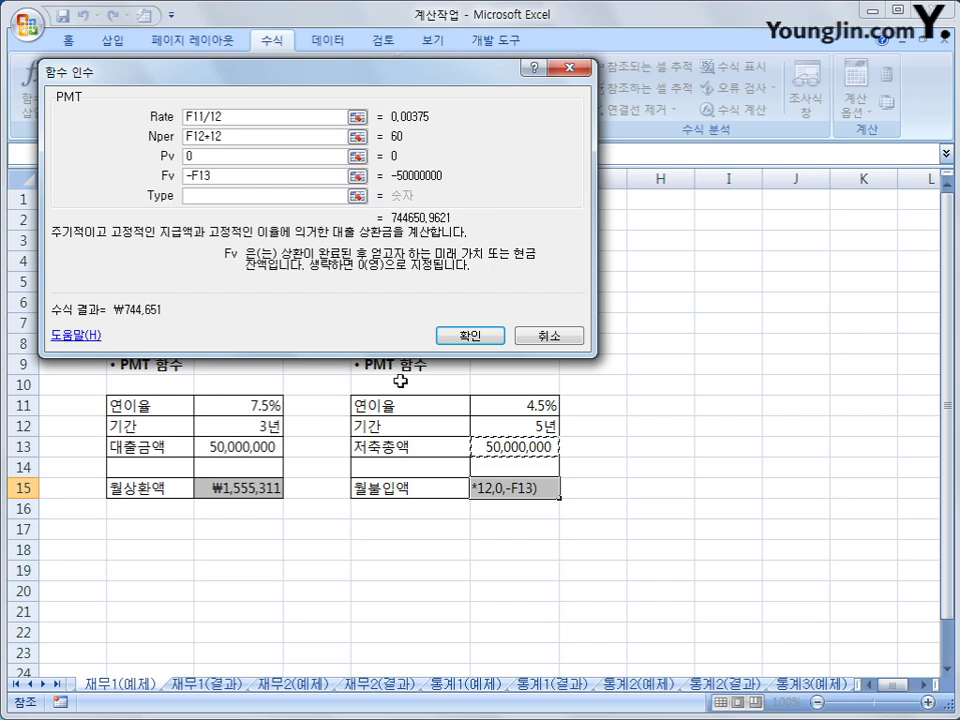
{"action": "left_click", "coordinate": [284, 197]}
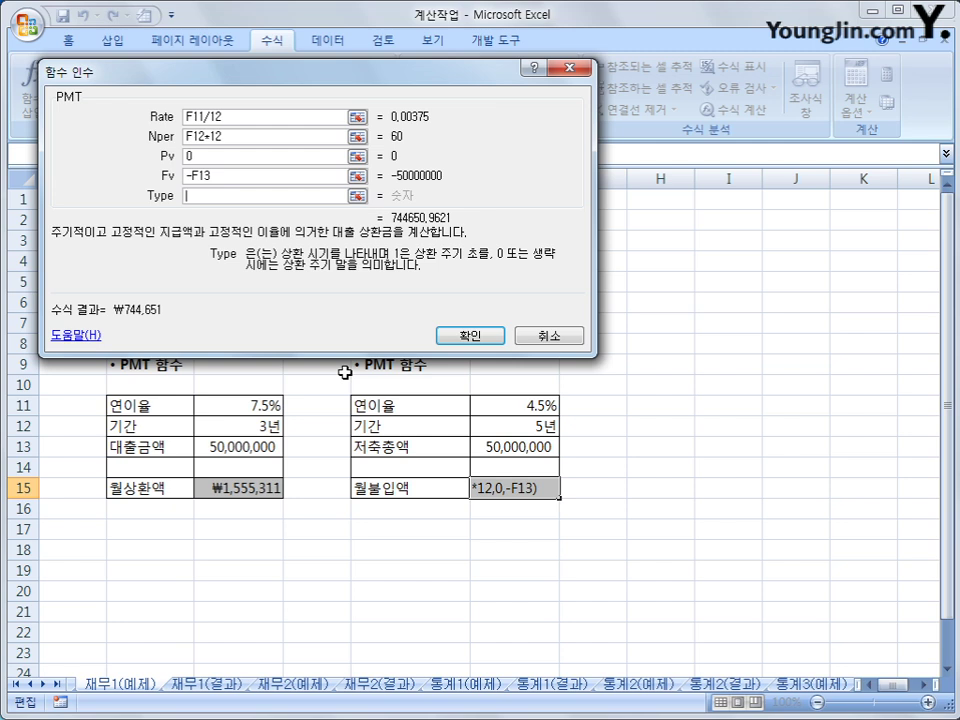
{"action": "left_click", "coordinate": [461, 337]}
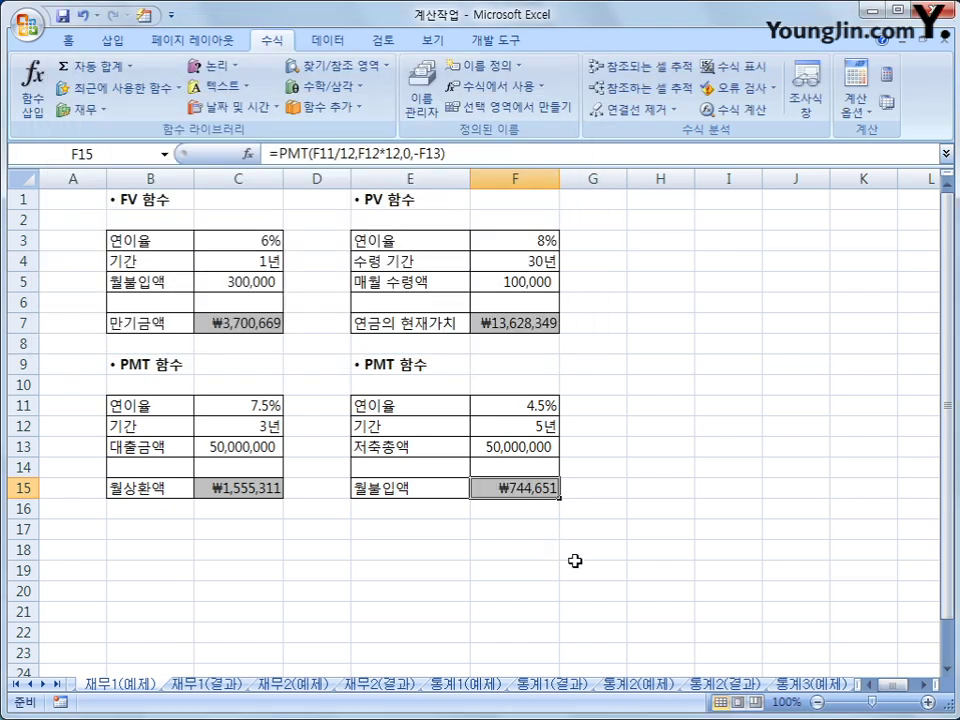
- Switch to the 재무2(예제) sheet and look over its depreciation tables and their empty result cells
{"action": "left_click", "coordinate": [293, 684]}
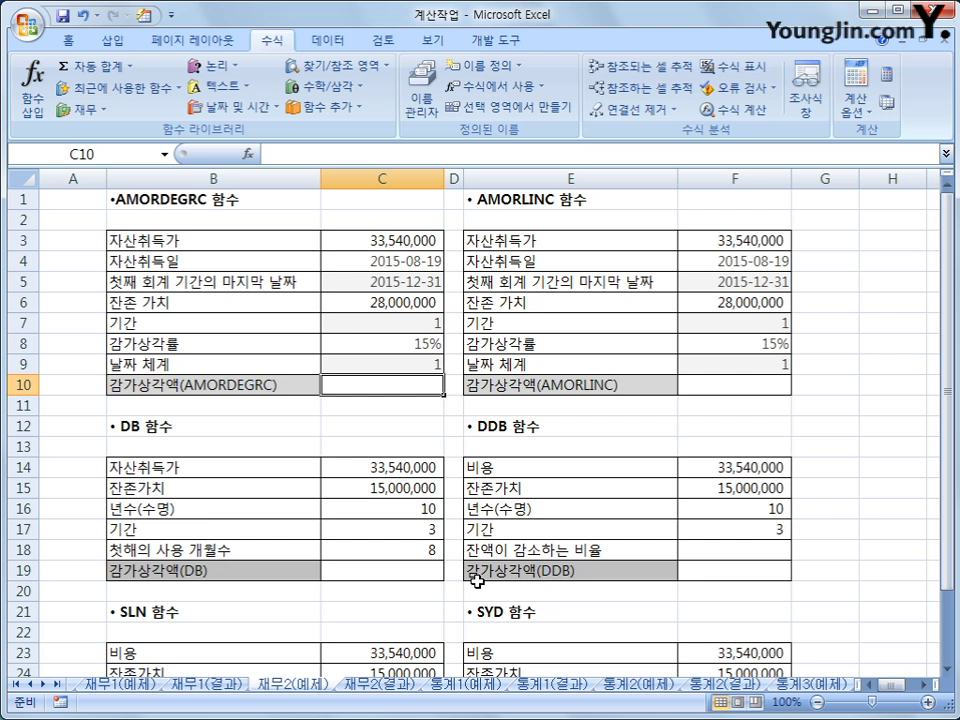
{"action": "scroll", "coordinate": [477, 578], "scroll_direction": "down", "scroll_amount": 2}
{"action": "scroll", "coordinate": [477, 576], "scroll_direction": "up", "scroll_amount": 2}
{"action": "left_click", "coordinate": [784, 386]}
{"action": "left_click", "coordinate": [381, 570]}
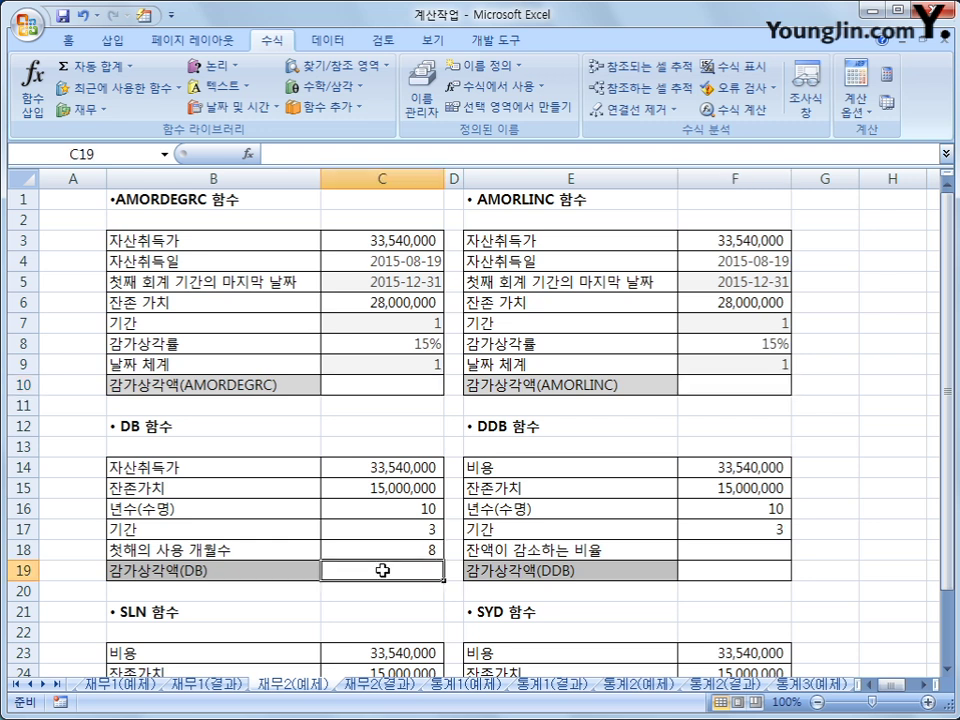
{"action": "left_click", "coordinate": [730, 578]}
{"action": "left_click", "coordinate": [420, 388]}
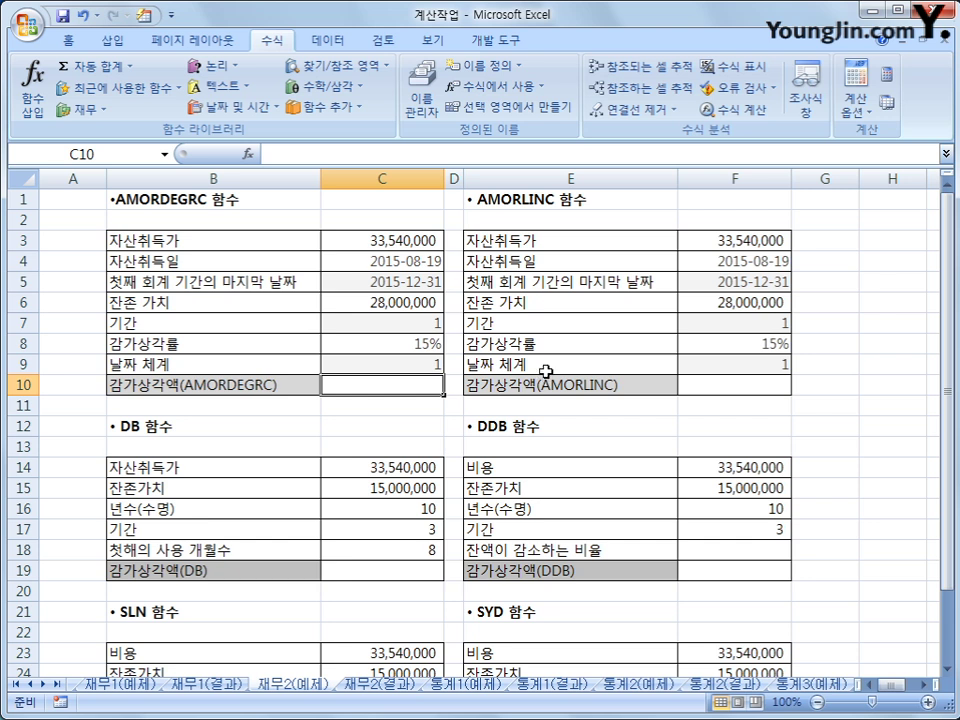
- Review the AMORDEGRC table's source cells in C3:C9, from acquisition cost and dates to depreciation rate and date basis
{"action": "left_click", "coordinate": [408, 262]}
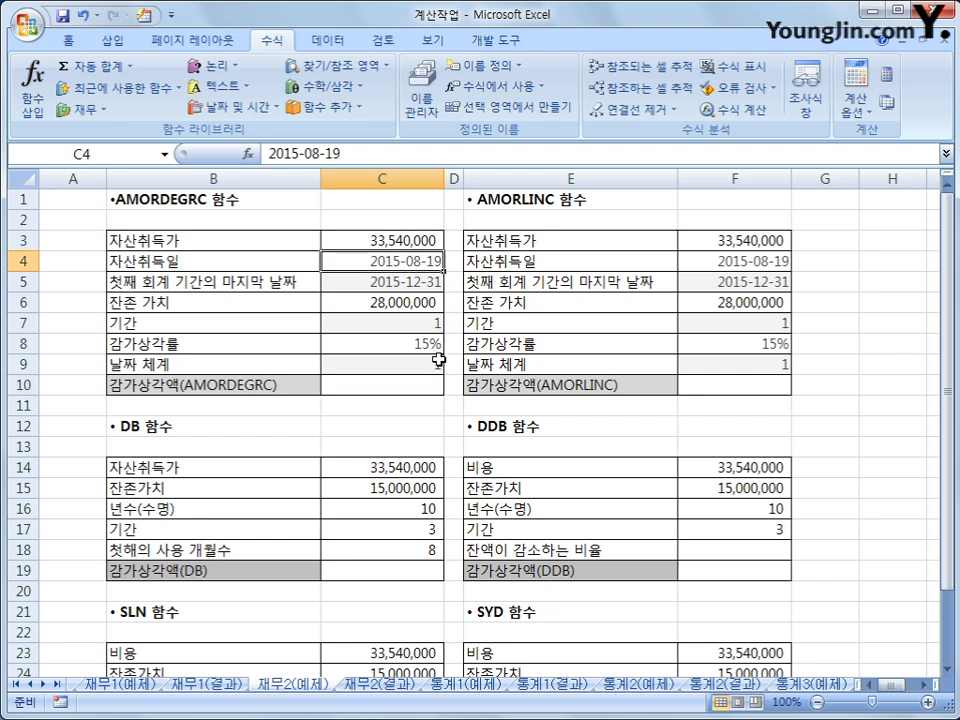
{"action": "left_click", "coordinate": [400, 240]}
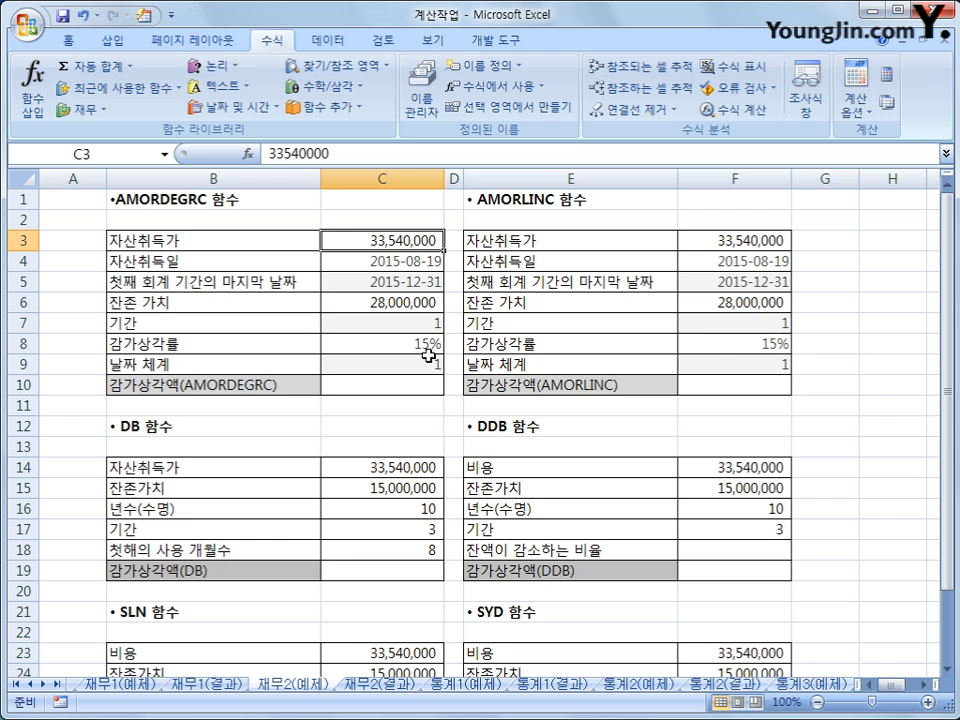
{"action": "left_click", "coordinate": [415, 303]}
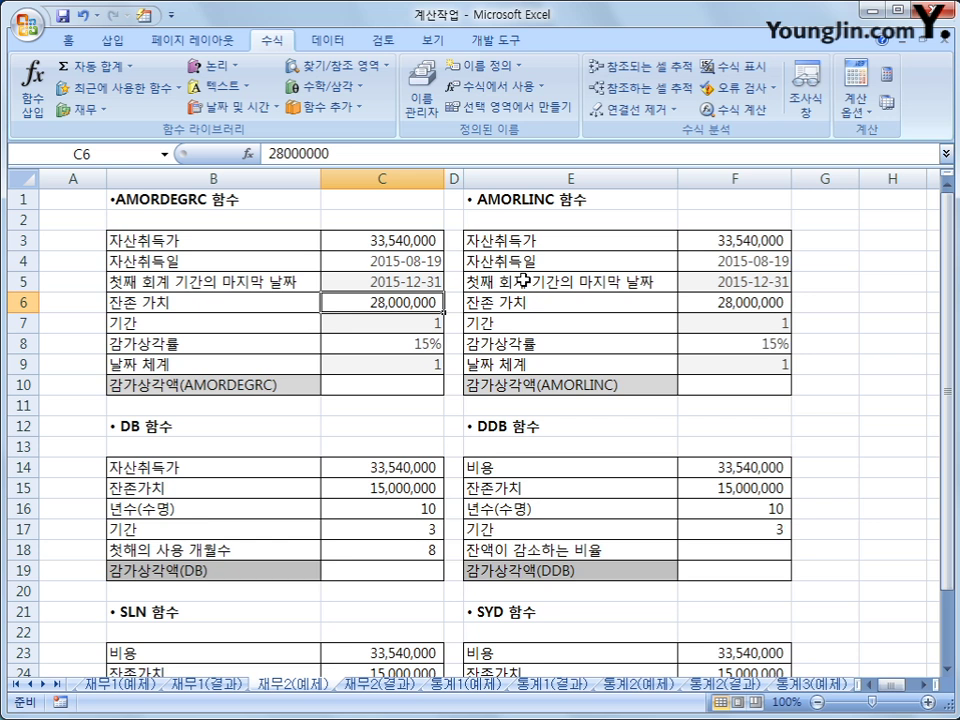
{"action": "left_click", "coordinate": [379, 325]}
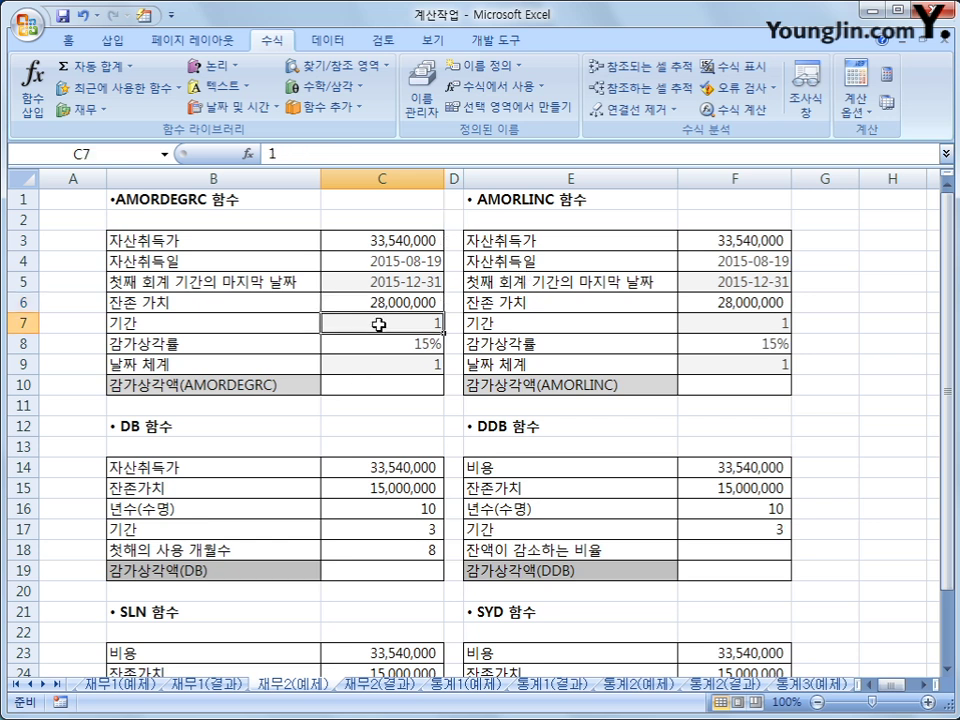
{"action": "left_click", "coordinate": [401, 343]}
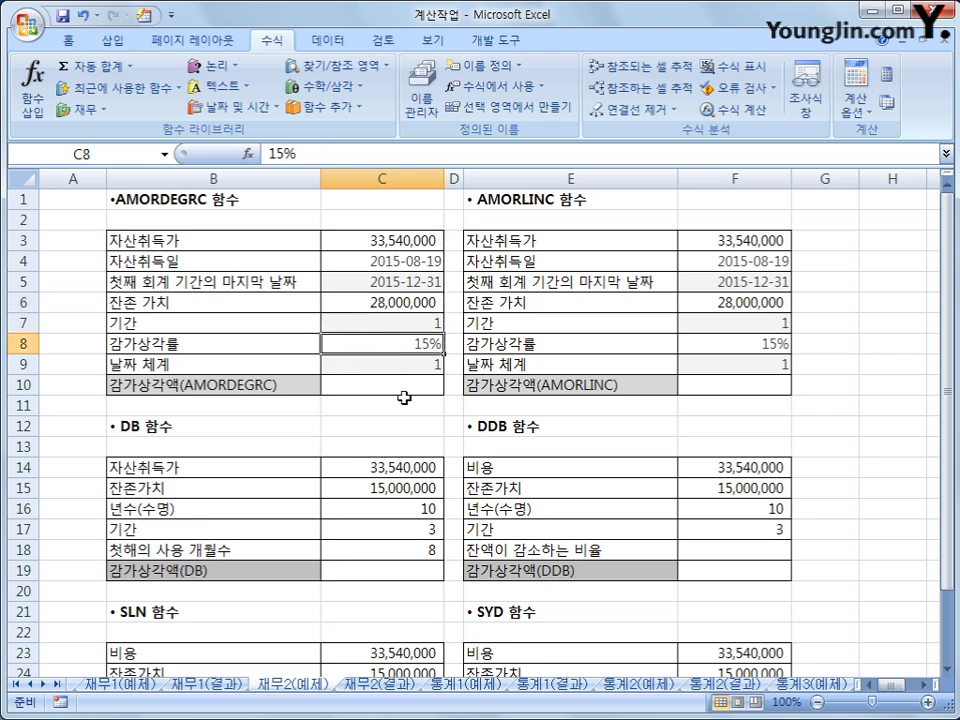
{"action": "left_click", "coordinate": [397, 365]}
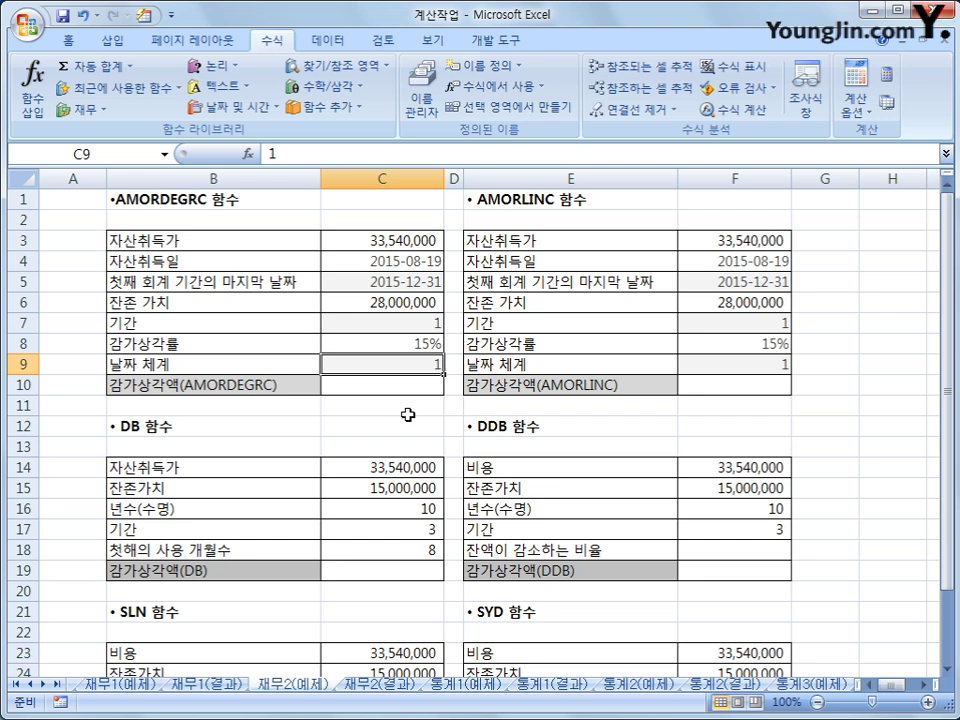
- Insert the financial function AMORDEGRC in depreciation result cell C10 and review its full list of arguments
{"action": "left_click", "coordinate": [401, 386]}
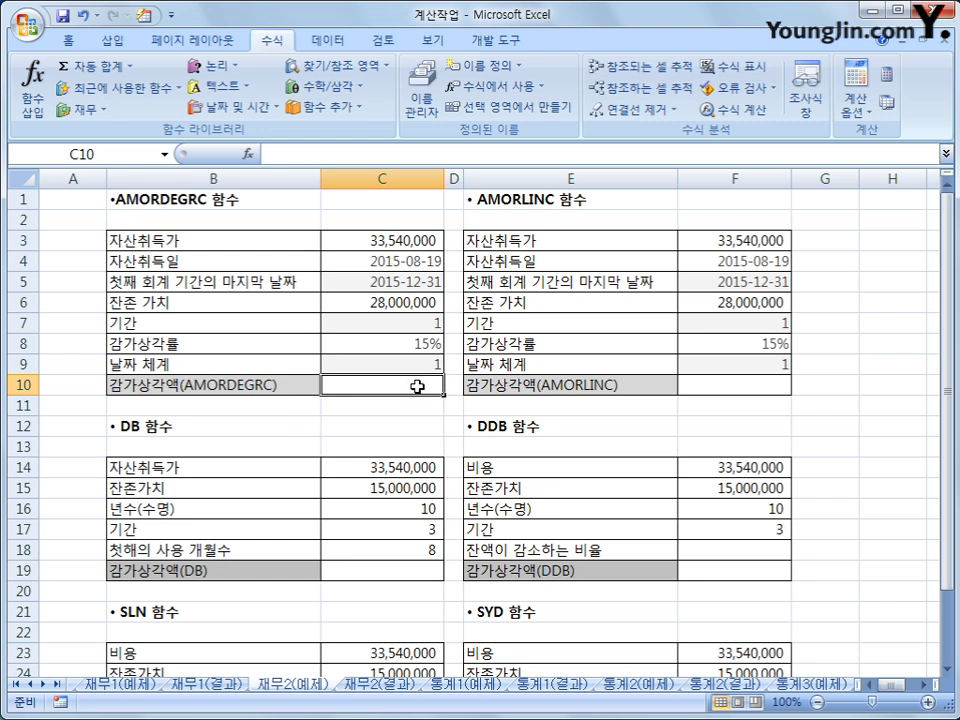
{"action": "left_click", "coordinate": [100, 112]}
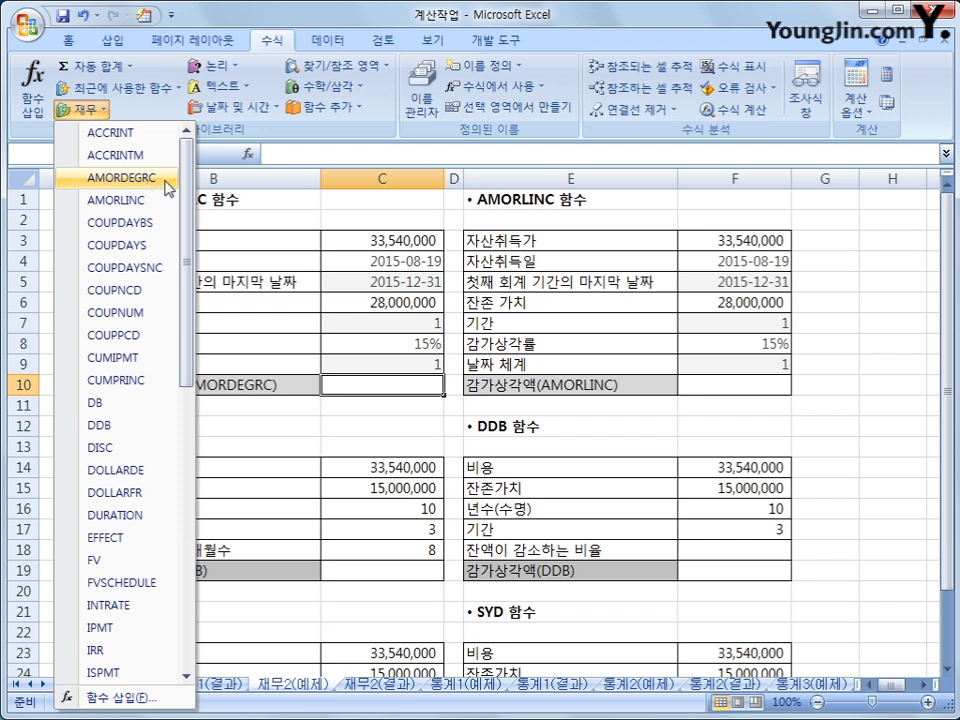
{"action": "left_click", "coordinate": [168, 186]}
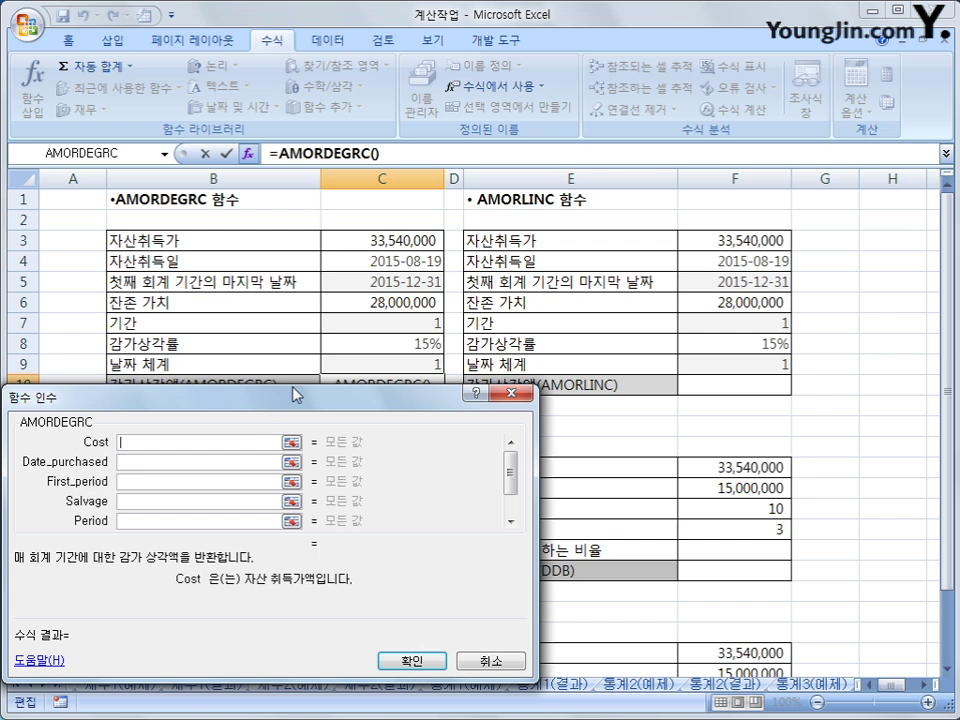
{"action": "left_click_drag", "start_coordinate": [294, 392], "coordinate": [648, 195]}
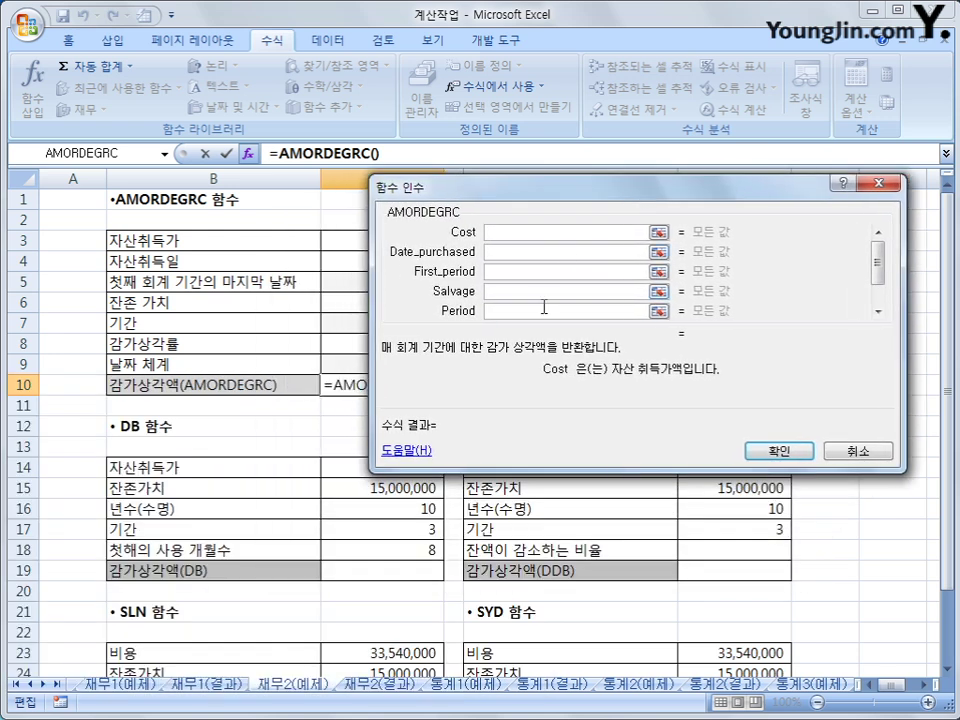
{"action": "left_click", "coordinate": [879, 295]}
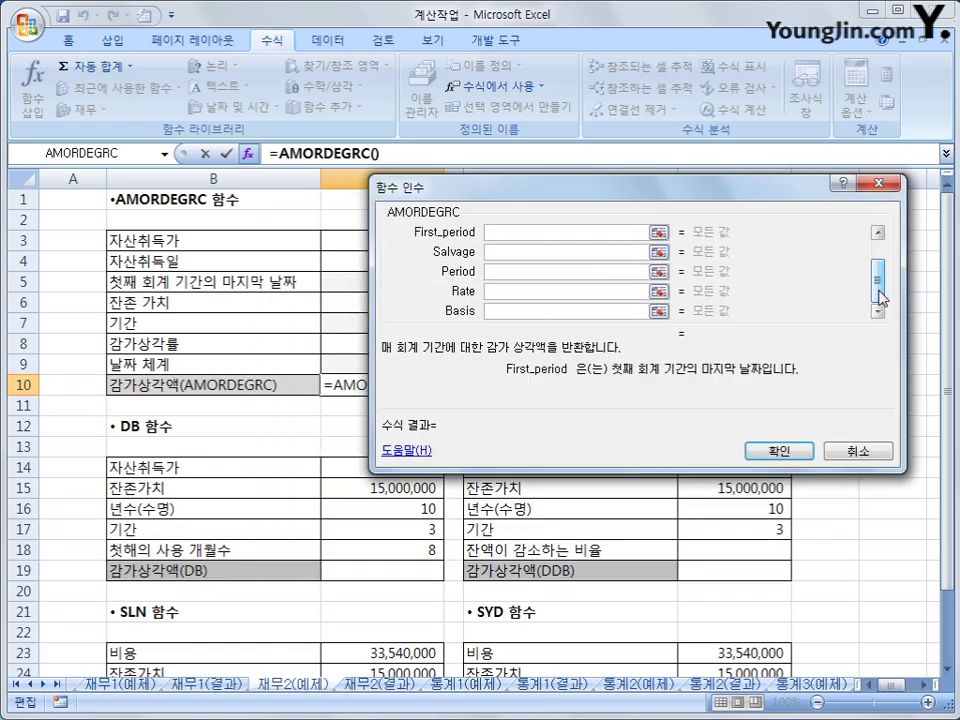
{"action": "left_click_drag", "start_coordinate": [881, 296], "coordinate": [879, 260]}
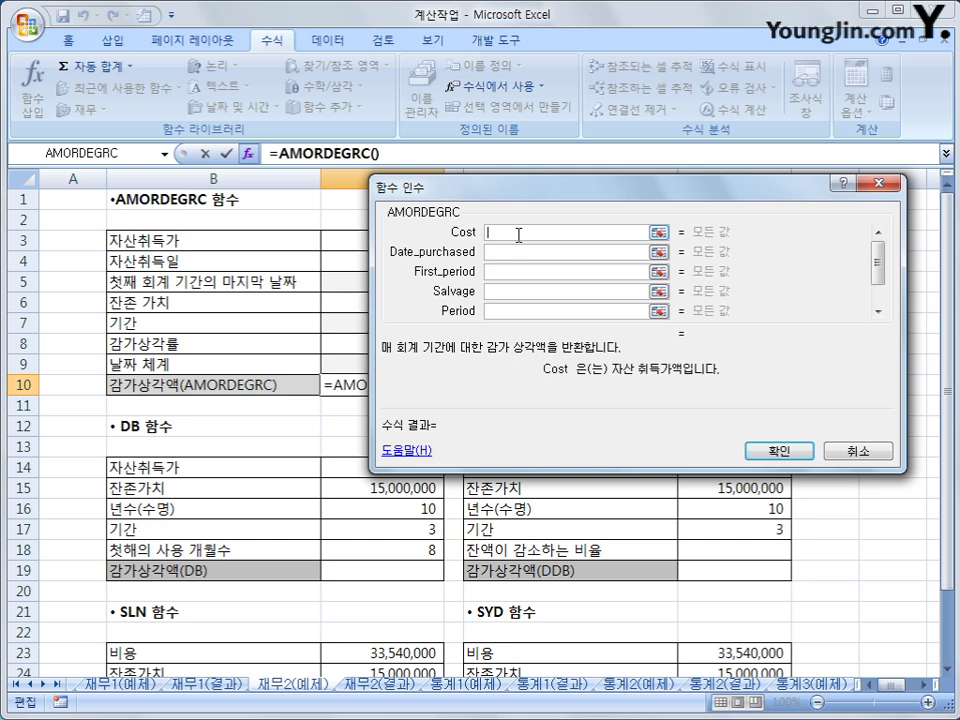
- Set the AMORDEGRC function's Cost to C3, Date_purchased to C4 and First_period to C5, keeping the source cells uncovered
{"action": "left_click_drag", "start_coordinate": [511, 195], "coordinate": [511, 318]}
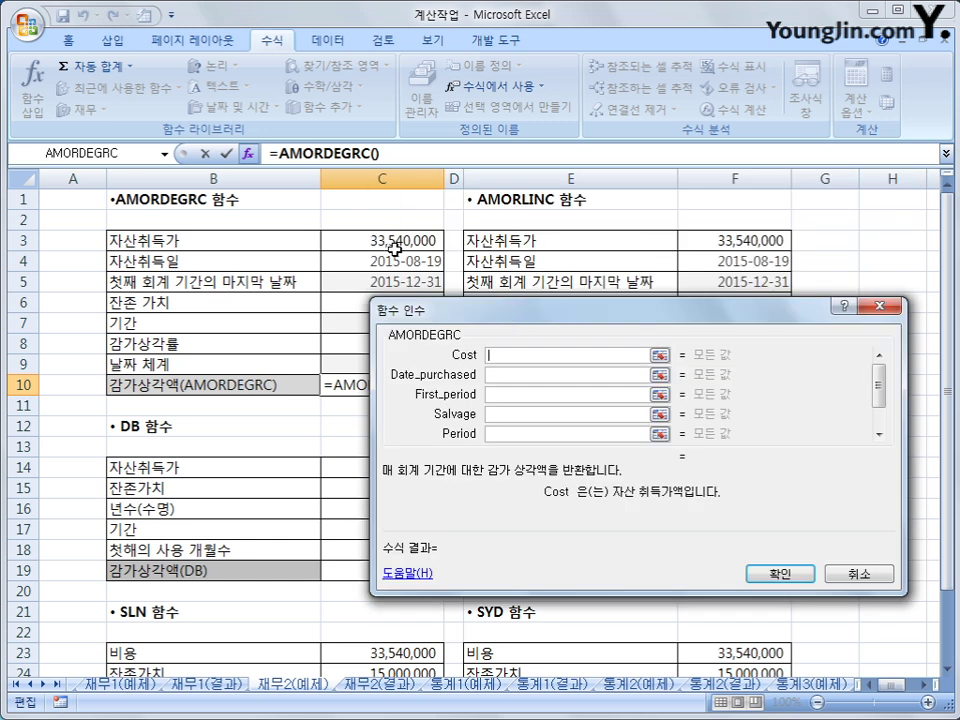
{"action": "left_click", "coordinate": [342, 240]}
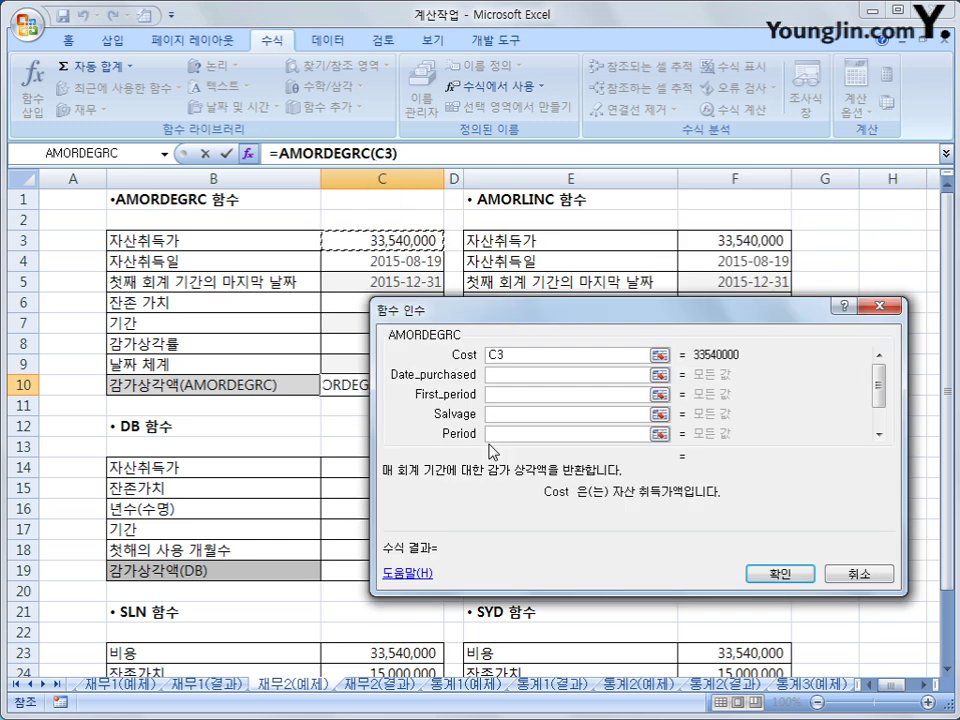
{"action": "left_click", "coordinate": [508, 375]}
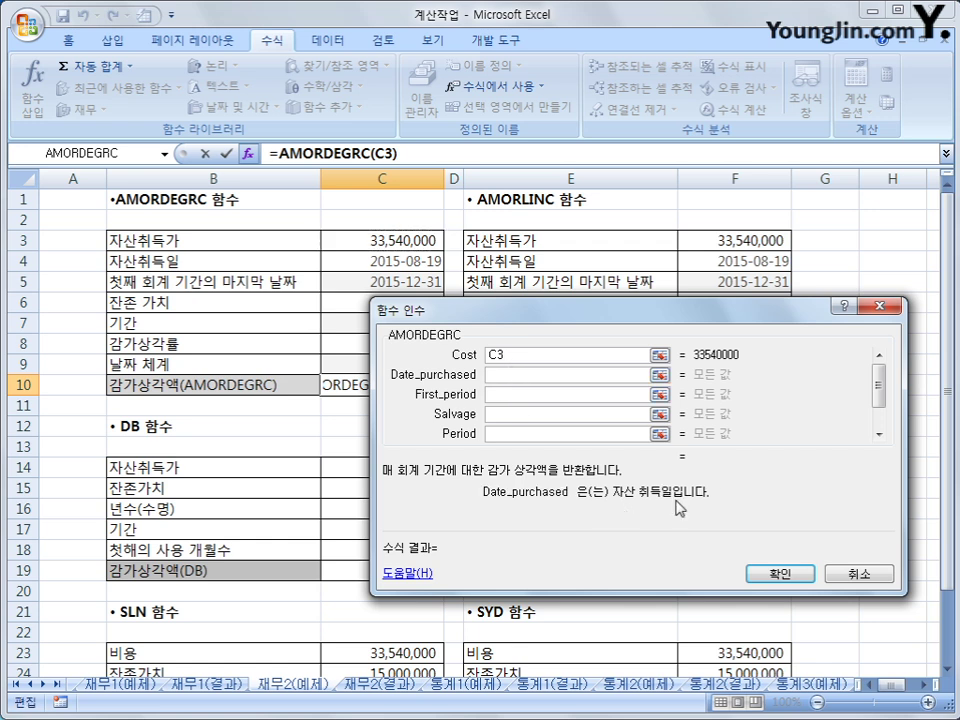
{"action": "left_click", "coordinate": [378, 260]}
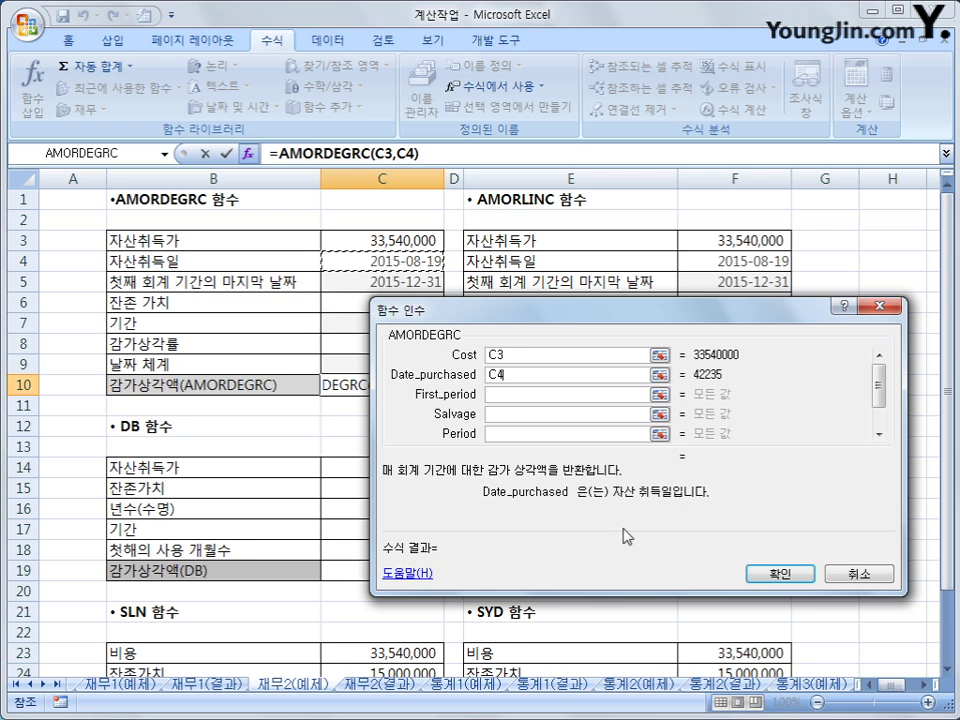
{"action": "left_click", "coordinate": [521, 394]}
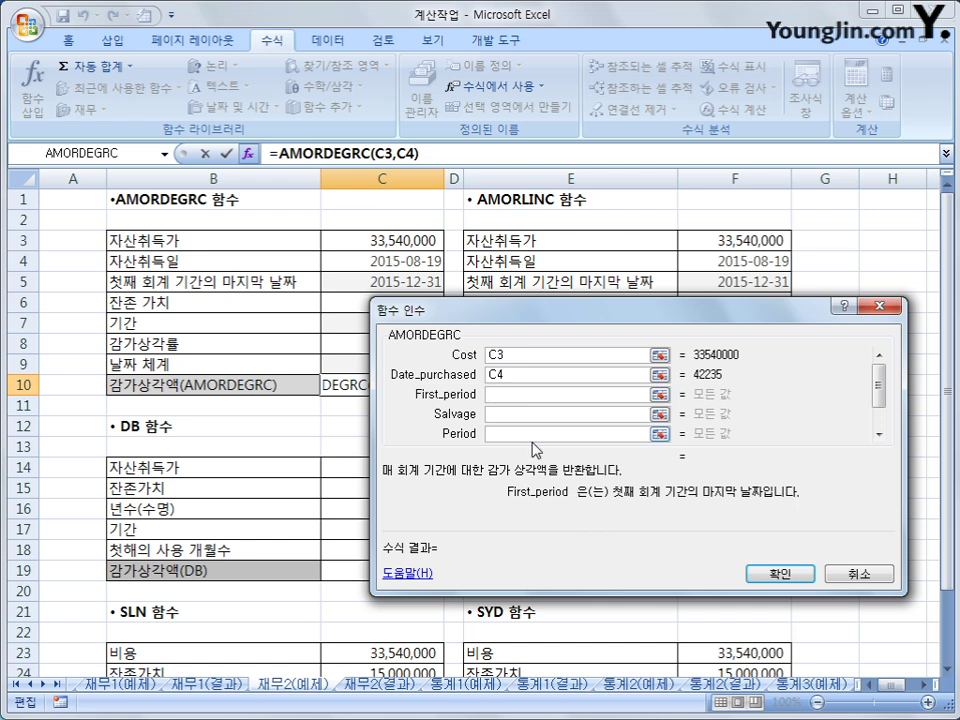
{"action": "left_click", "coordinate": [382, 282]}
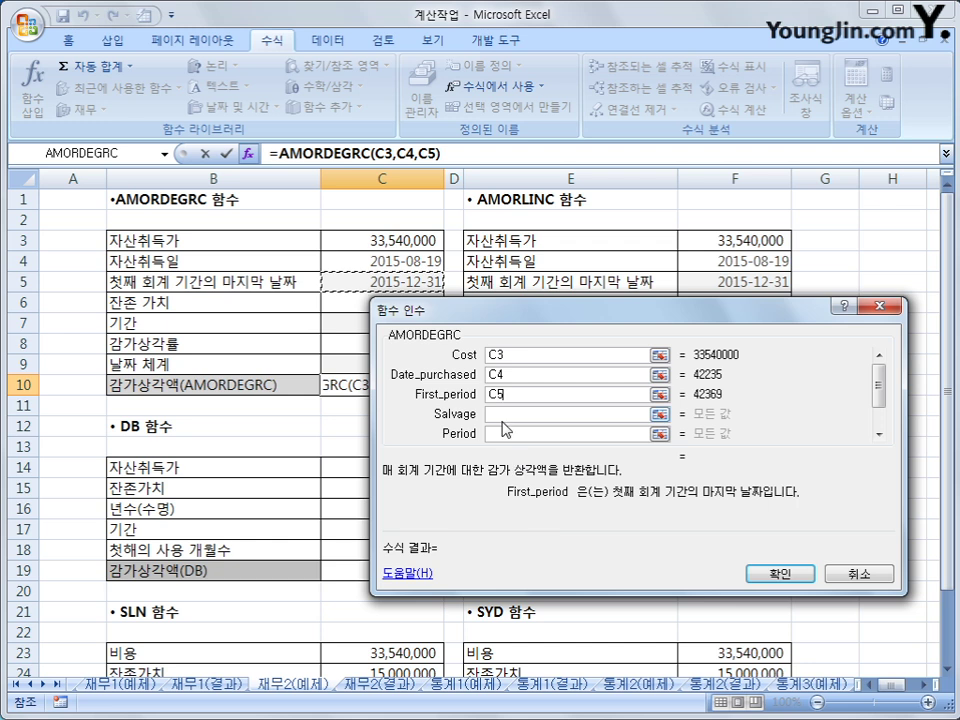
- Set the AMORDEGRC function's Salvage to C6 and Period to C7, keeping those source cells uncovered
{"action": "key", "text": "Tab"}
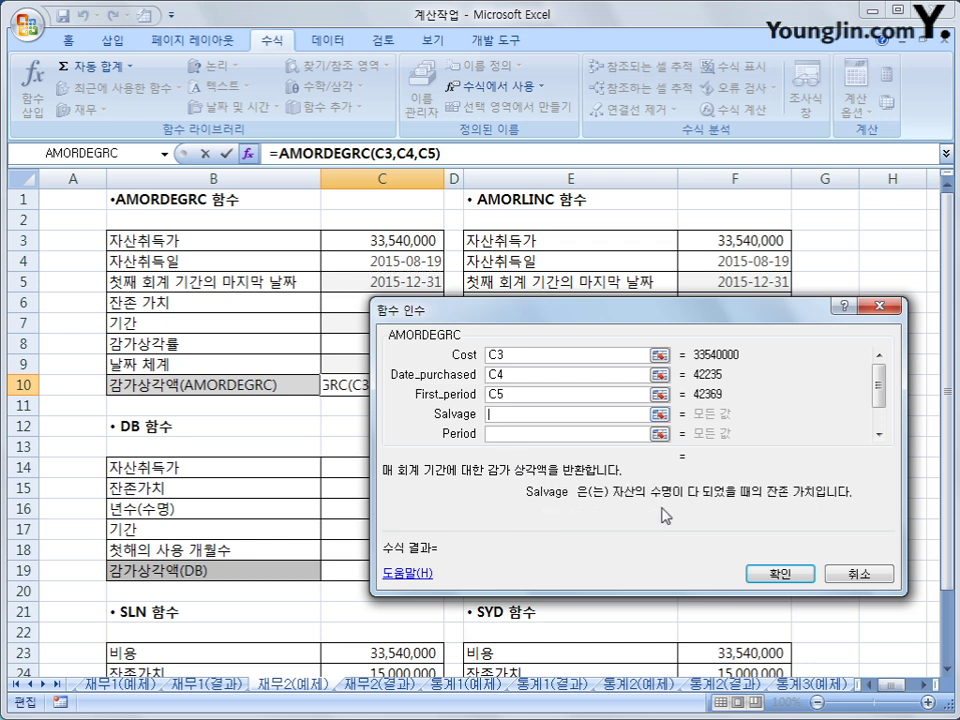
{"action": "left_click_drag", "start_coordinate": [525, 320], "coordinate": [505, 383]}
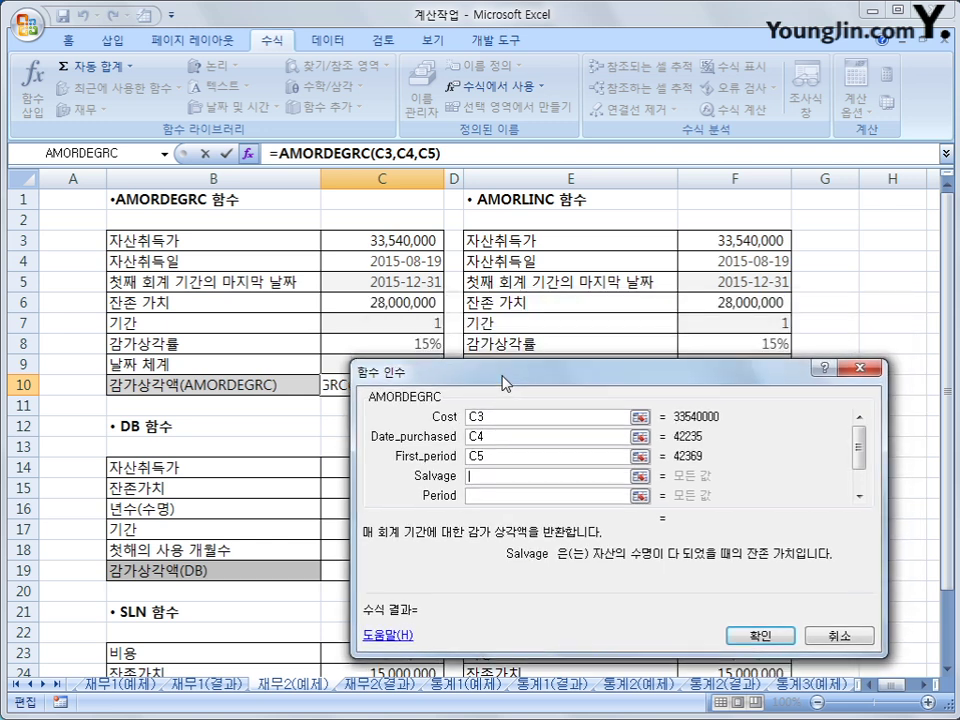
{"action": "left_click", "coordinate": [417, 310]}
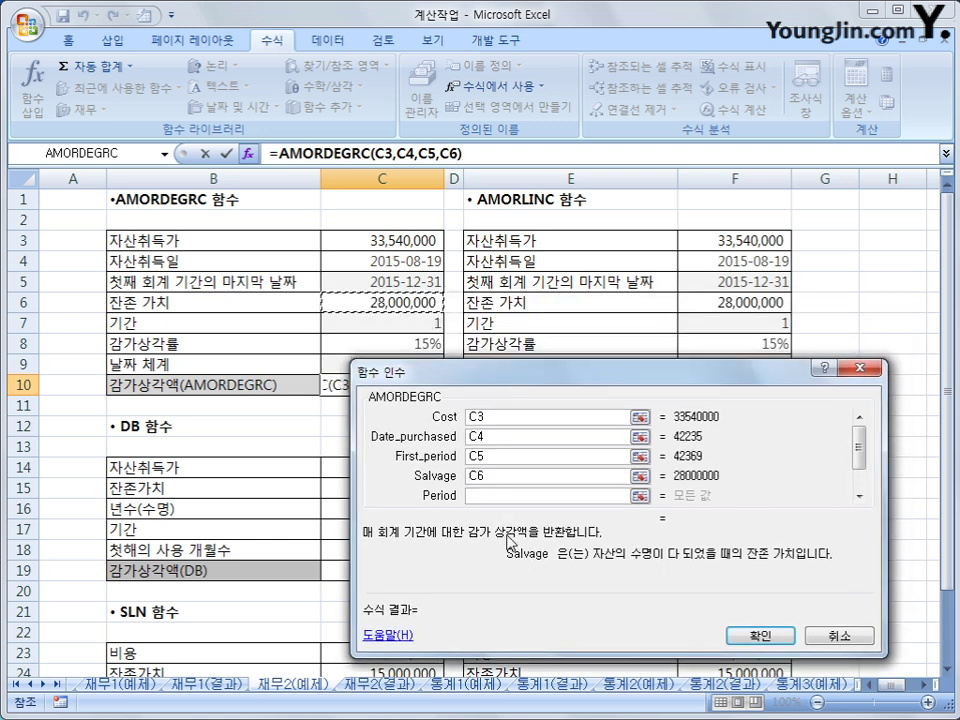
{"action": "left_click", "coordinate": [505, 496]}
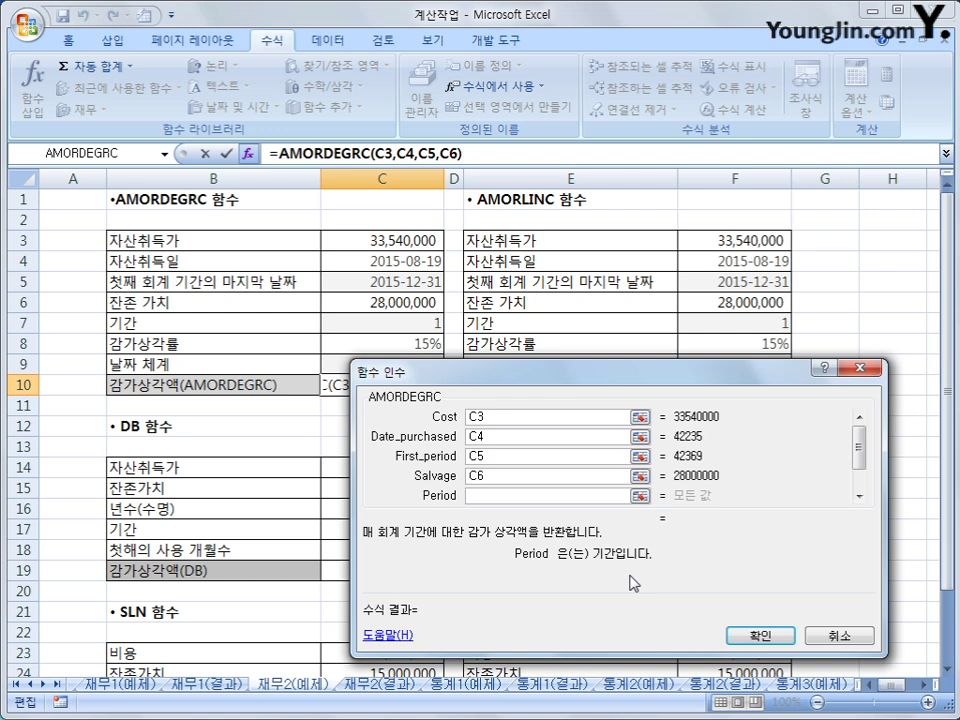
{"action": "left_click", "coordinate": [387, 327]}
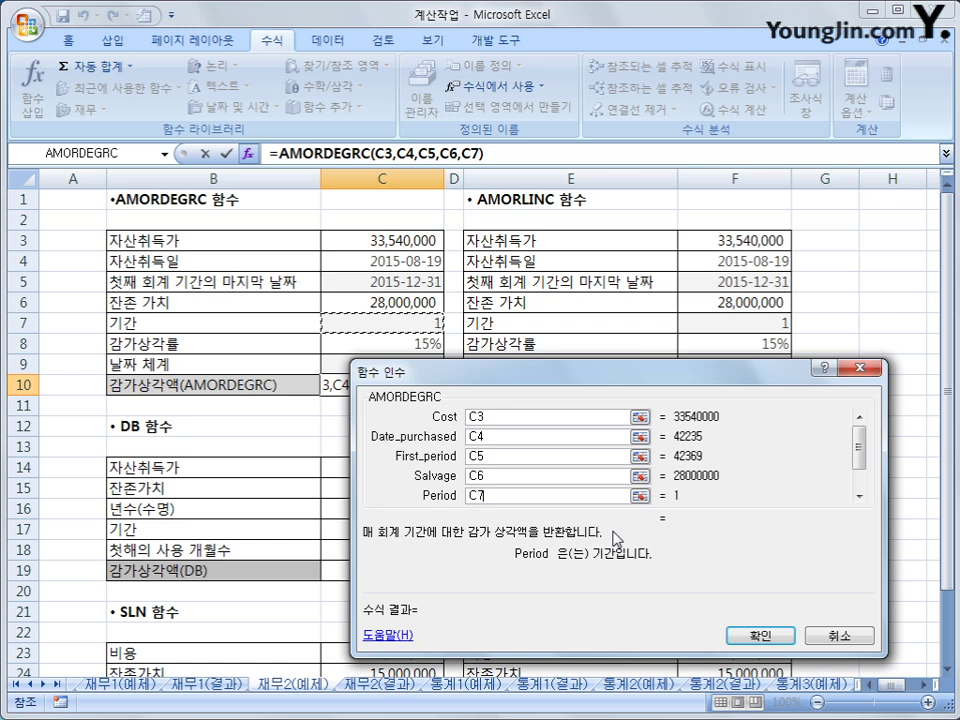
- Set the AMORDEGRC function's Rate to C8 and Basis to C9, and complete the formula in C10
{"action": "left_click", "coordinate": [859, 495]}
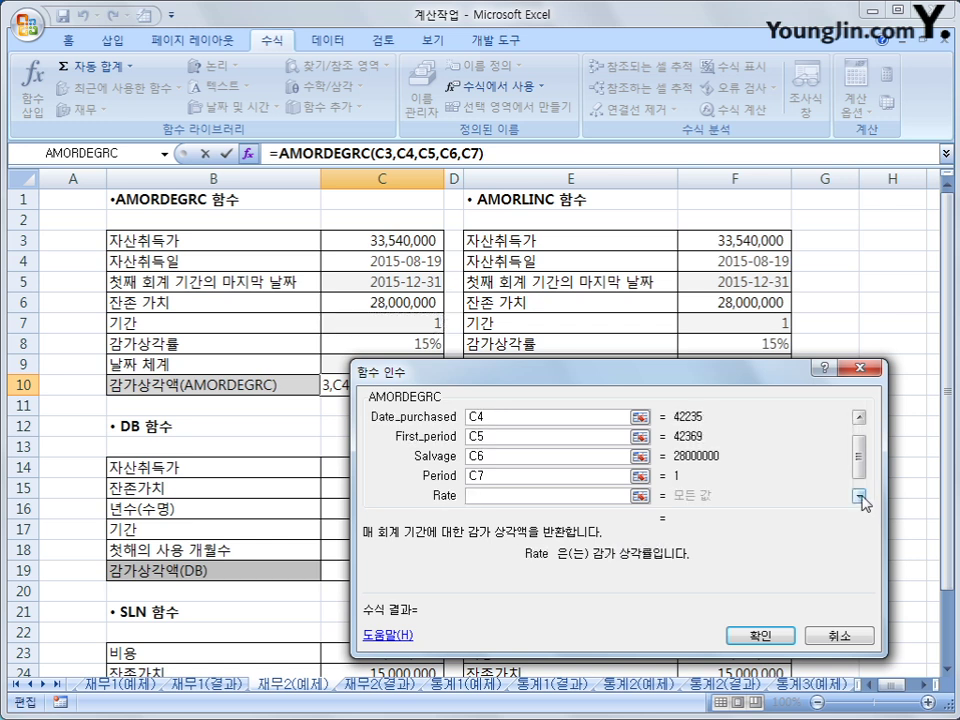
{"action": "left_click", "coordinate": [859, 496]}
{"action": "left_click", "coordinate": [484, 474]}
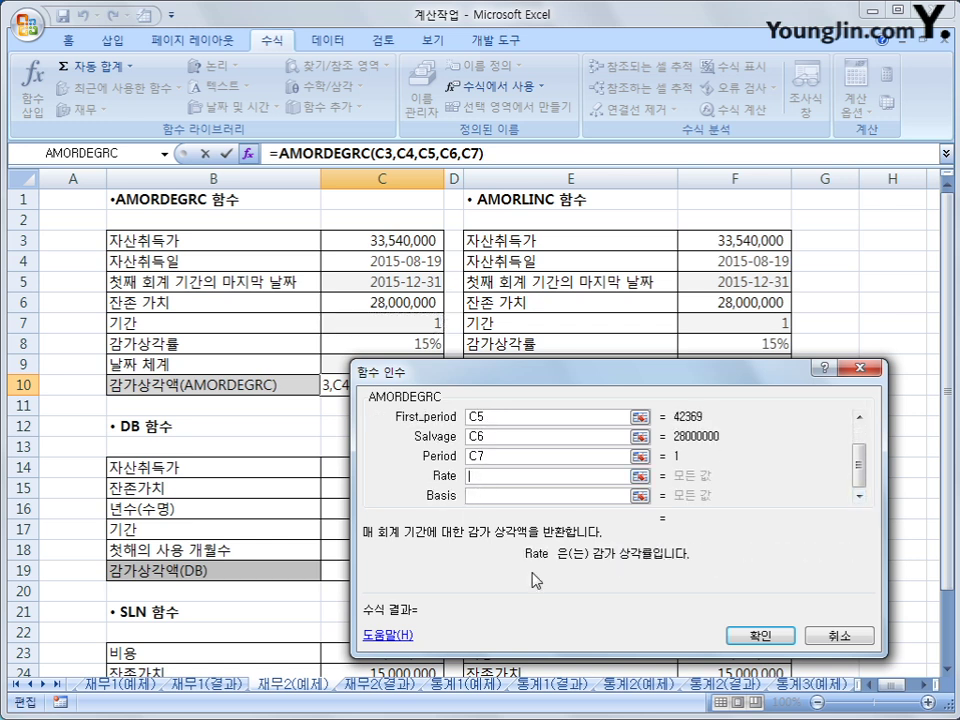
{"action": "left_click", "coordinate": [400, 346]}
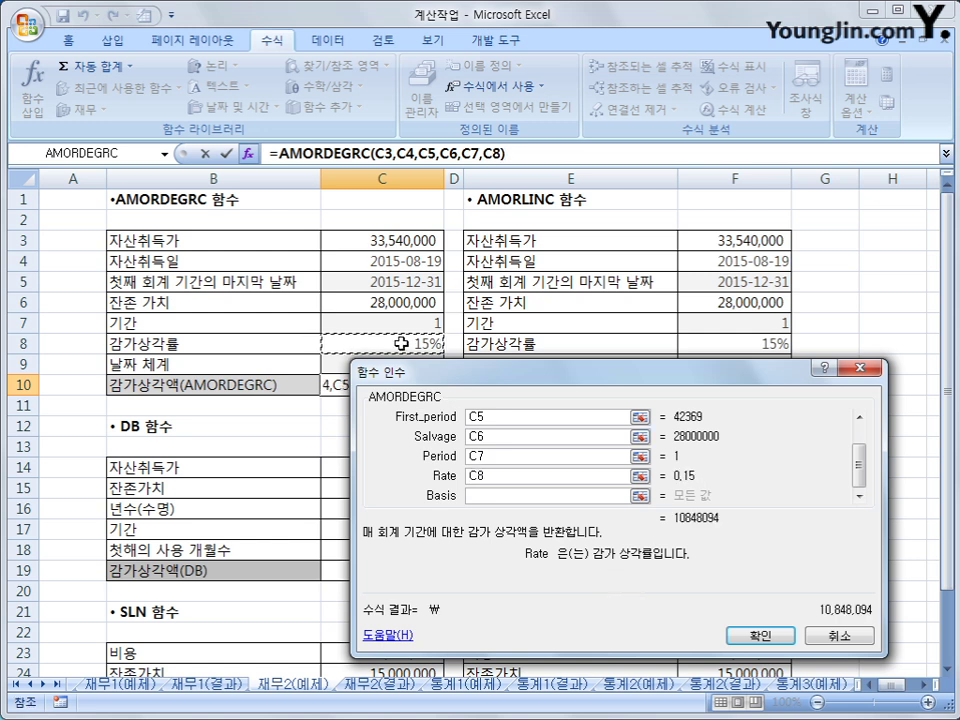
{"action": "left_click", "coordinate": [490, 496]}
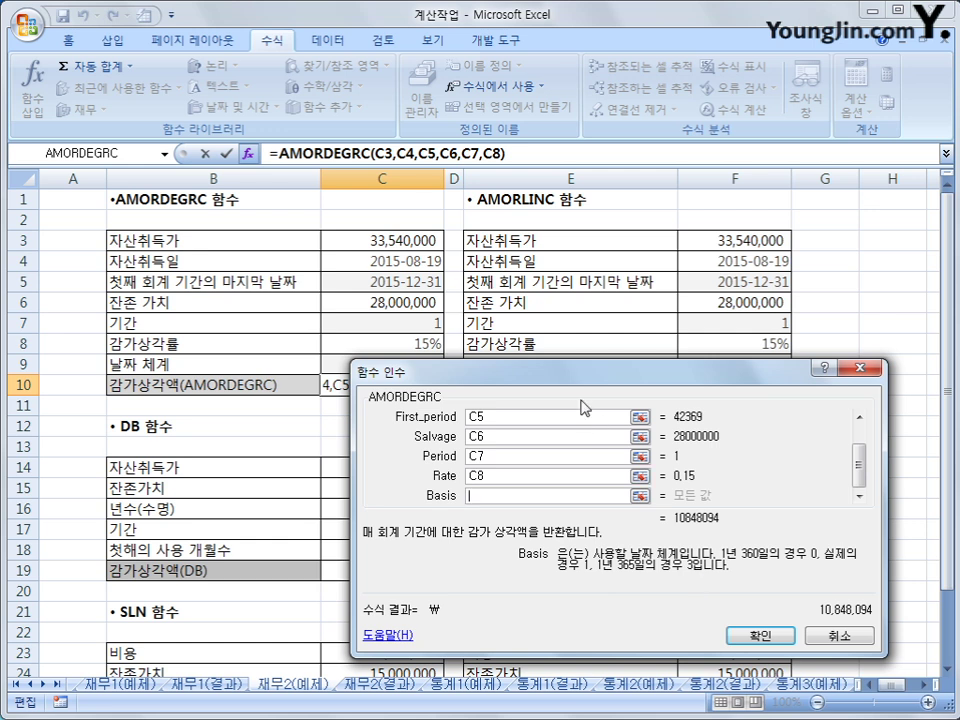
{"action": "left_click_drag", "start_coordinate": [580, 370], "coordinate": [564, 390]}
{"action": "left_click", "coordinate": [390, 365]}
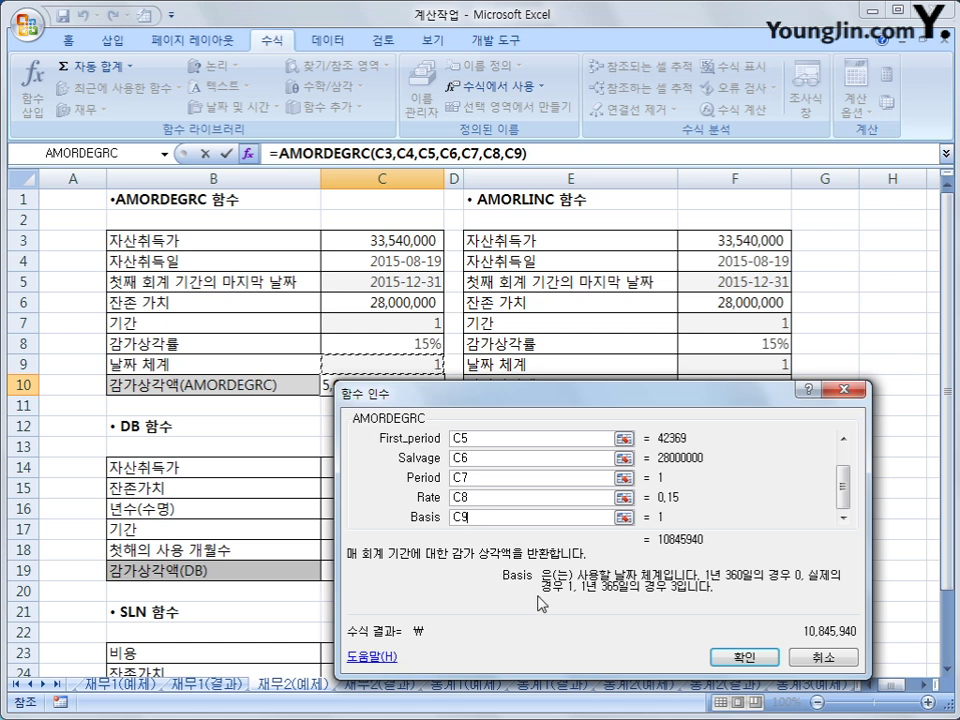
{"action": "left_click", "coordinate": [731, 655]}
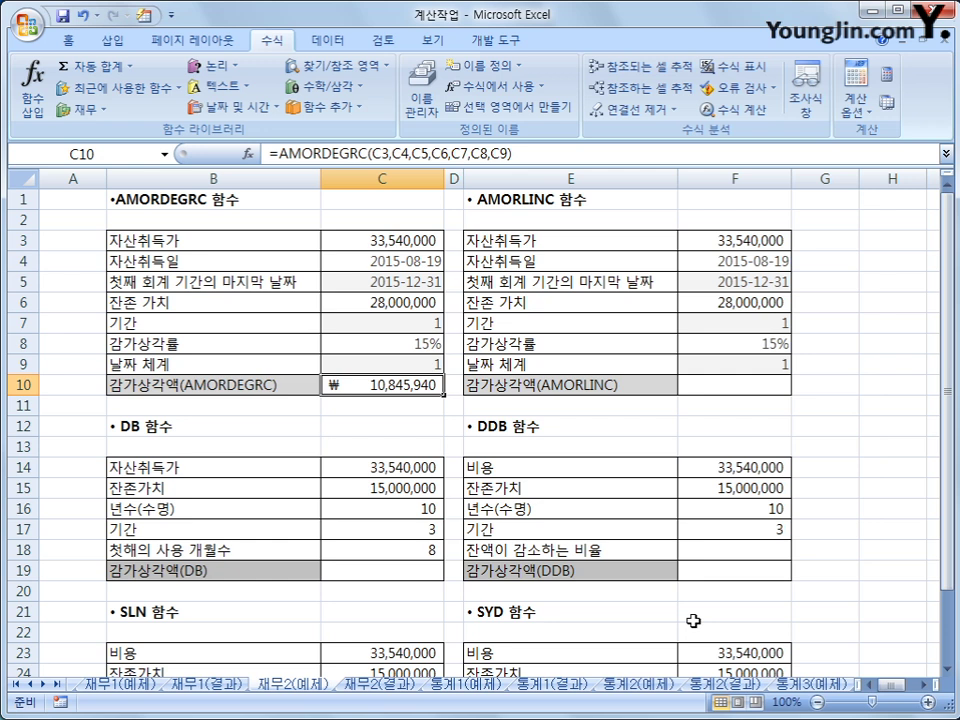
- Insert the financial function AMORLINC in depreciation result cell F10, keeping its source cells in column F uncovered
{"action": "left_click", "coordinate": [701, 386]}
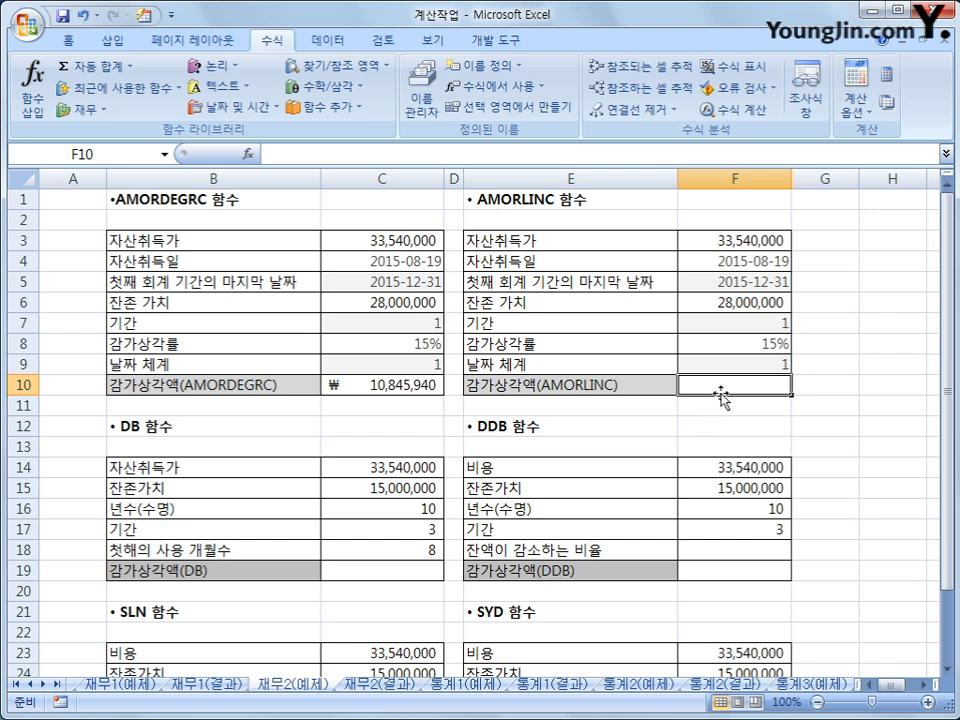
{"action": "left_click", "coordinate": [724, 300]}
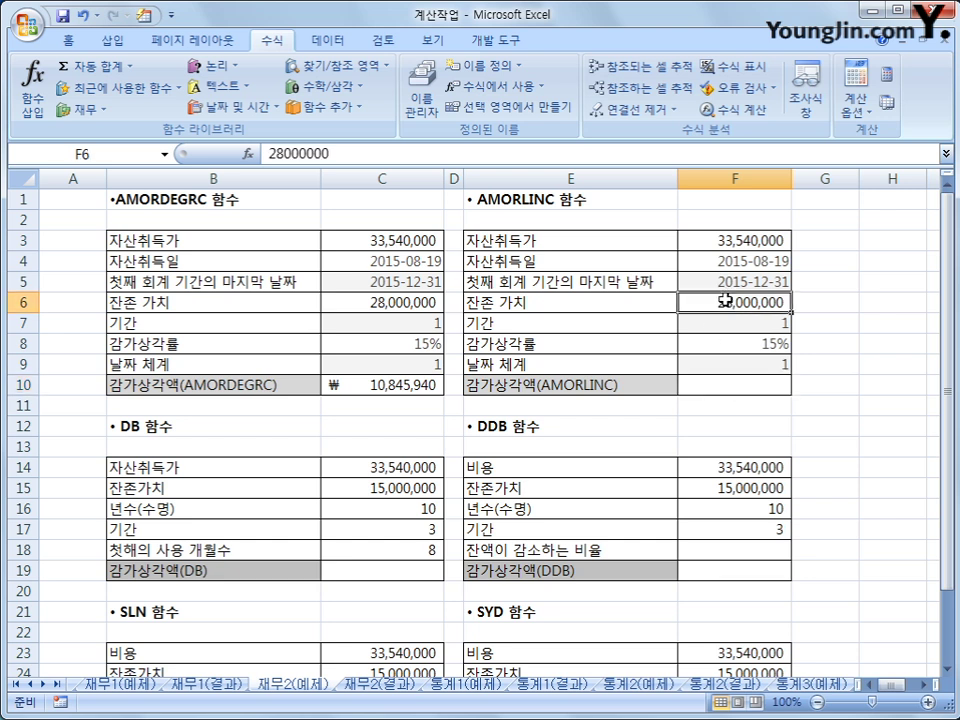
{"action": "left_click", "coordinate": [744, 383]}
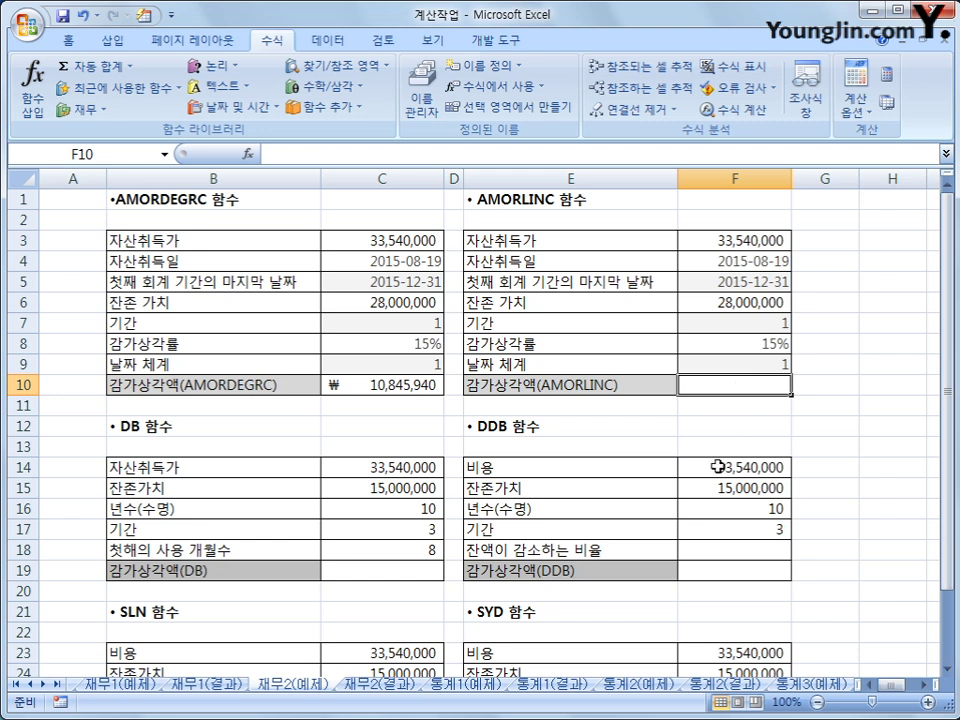
{"action": "left_click", "coordinate": [77, 109]}
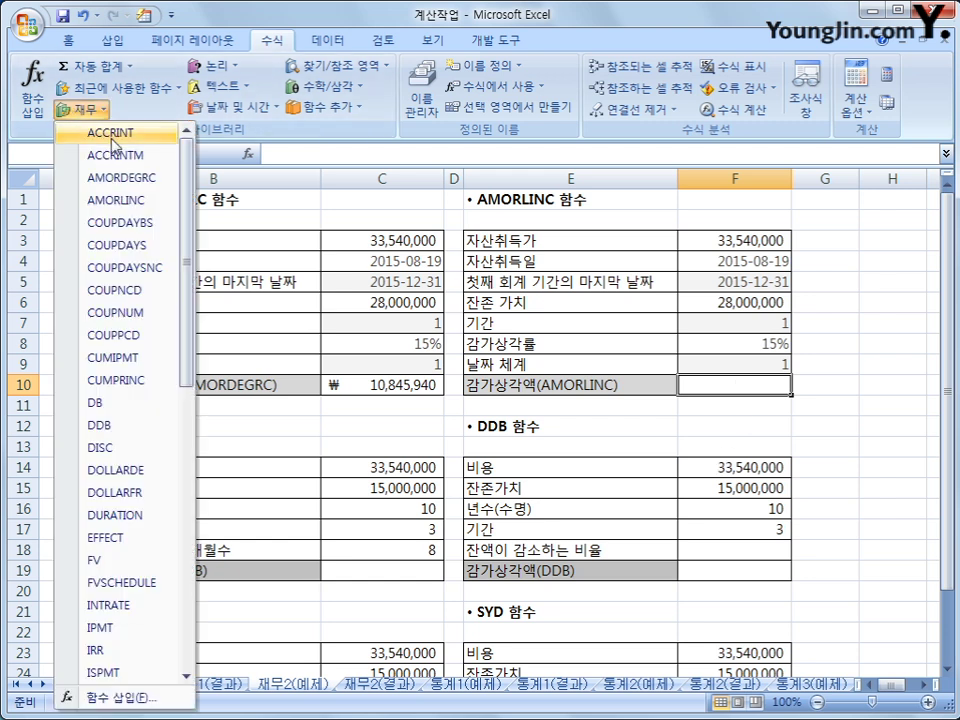
{"action": "left_click", "coordinate": [151, 203]}
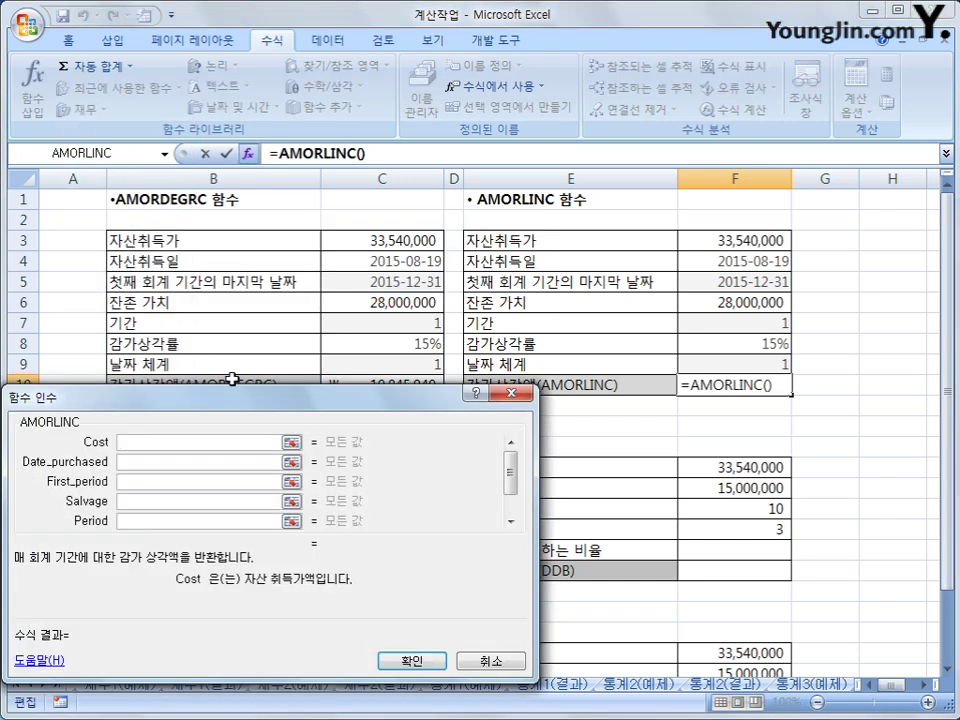
{"action": "left_click_drag", "start_coordinate": [263, 354], "coordinate": [320, 385]}
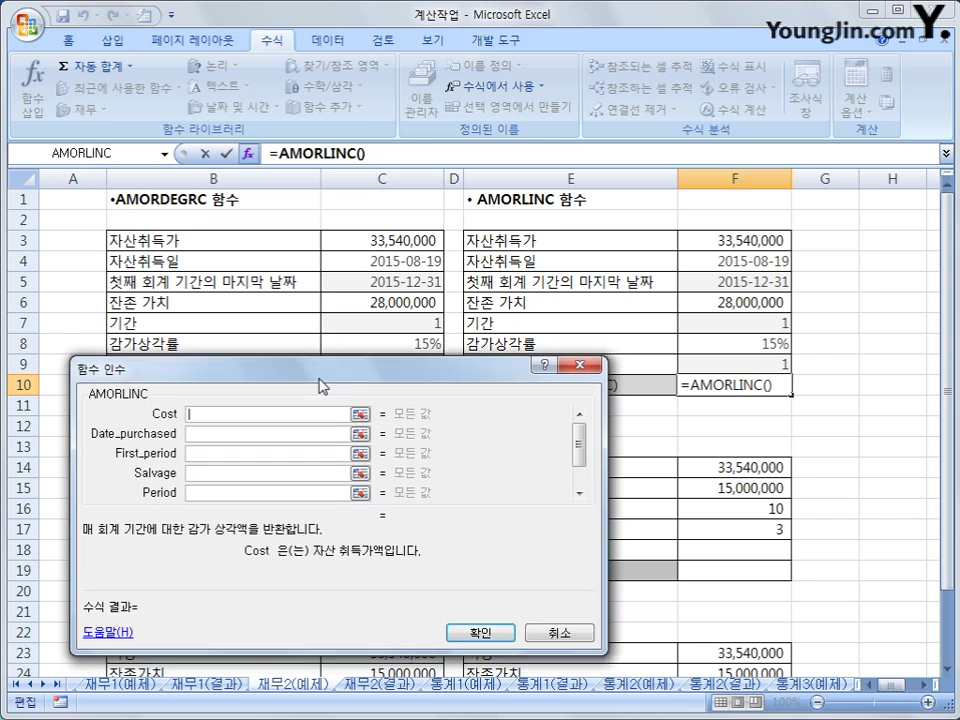
- Set the AMORLINC function's Cost to F3, Date_purchased to F4 and First_period to F5
{"action": "left_click", "coordinate": [716, 238]}
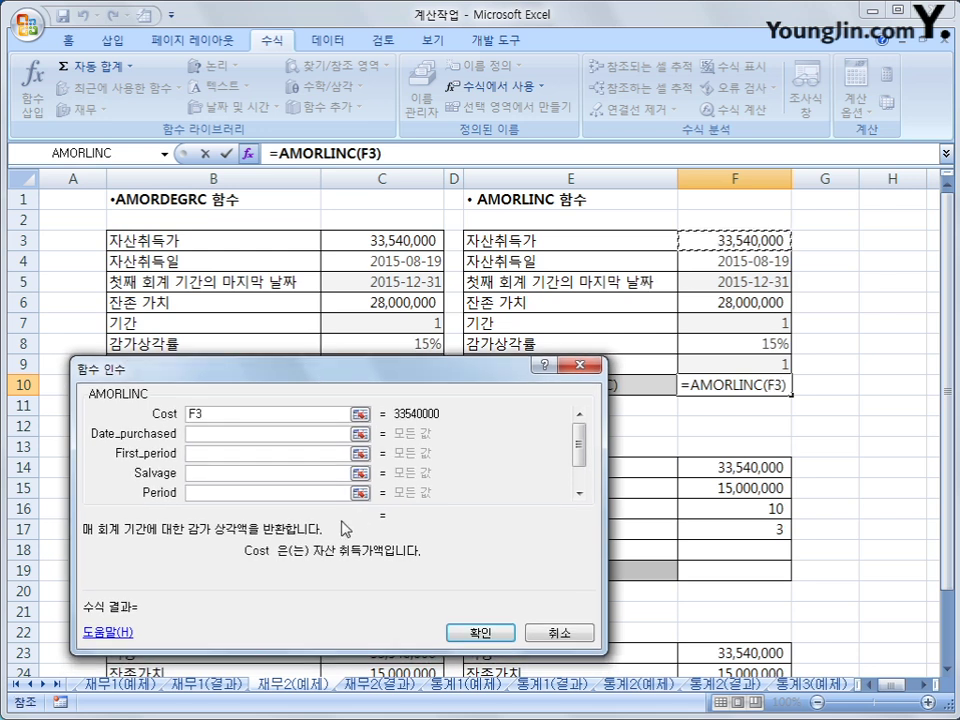
{"action": "left_click", "coordinate": [229, 437]}
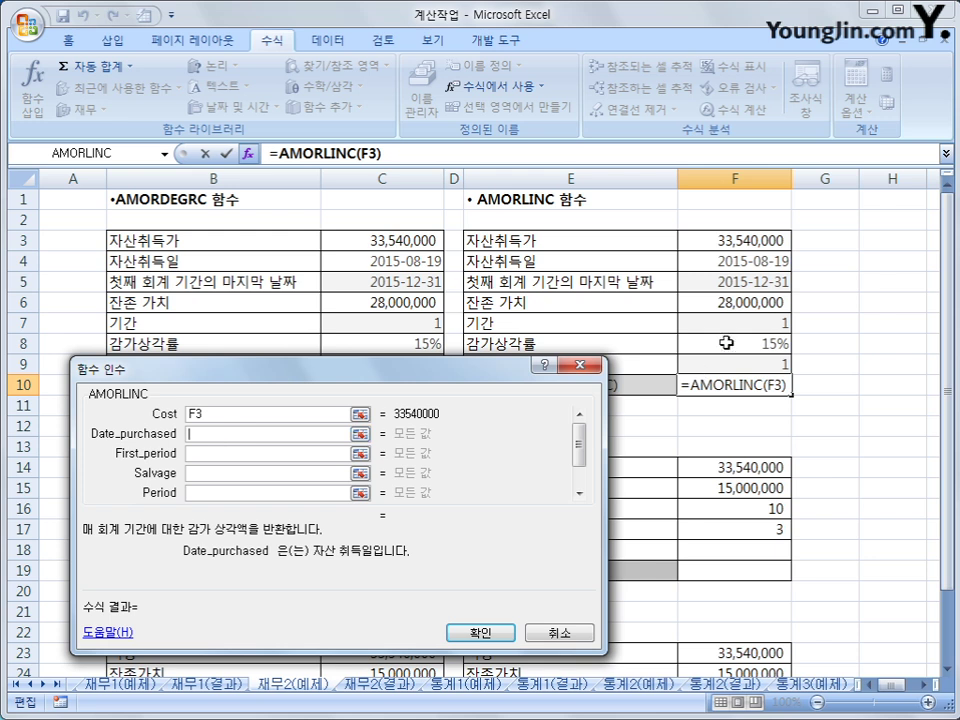
{"action": "left_click", "coordinate": [745, 262]}
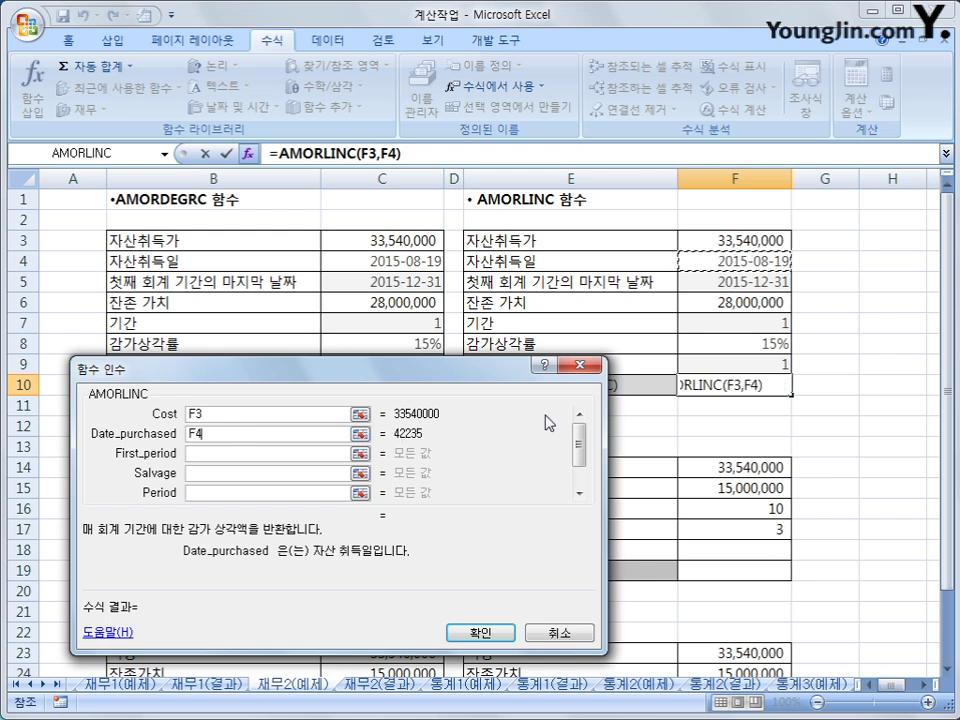
{"action": "left_click", "coordinate": [244, 453]}
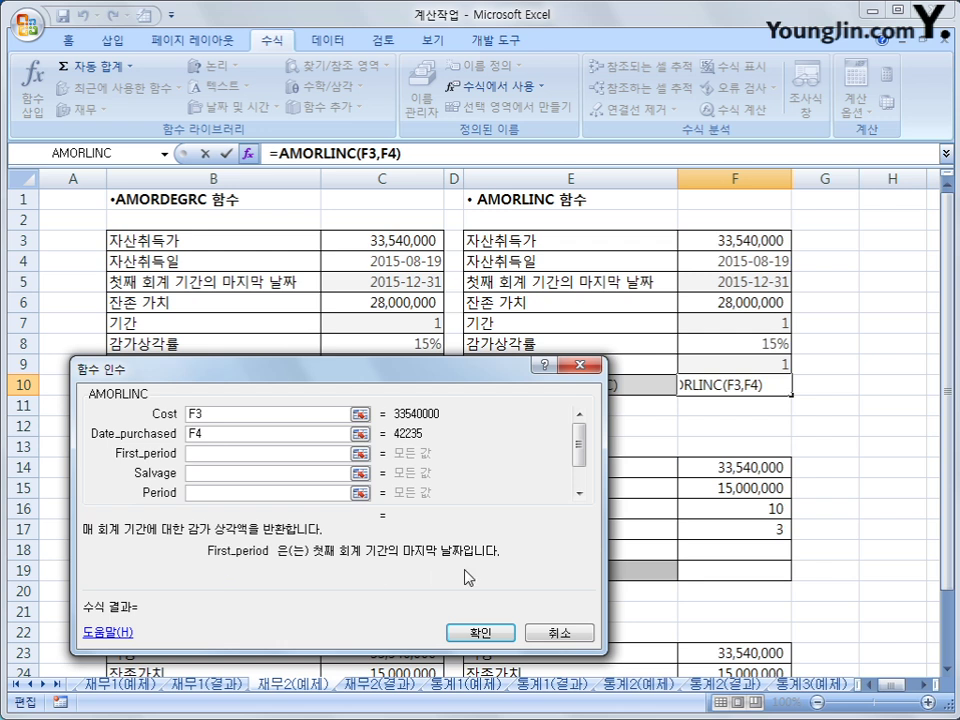
{"action": "left_click", "coordinate": [718, 280]}
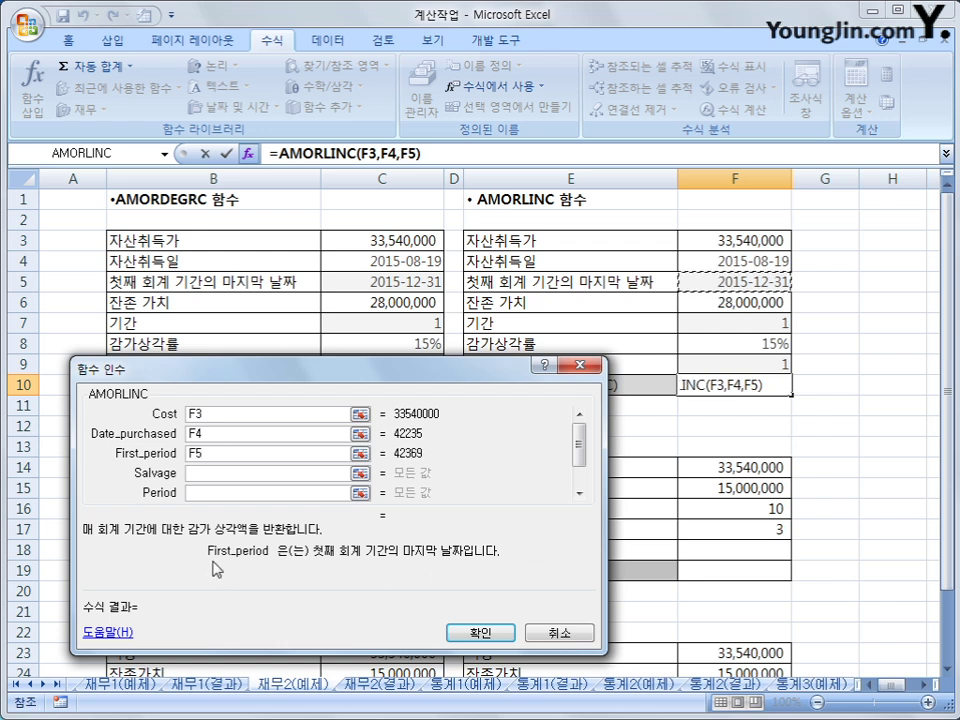
- Set the AMORLINC function's Salvage to F6 and Period to F7
{"action": "left_click", "coordinate": [228, 474]}
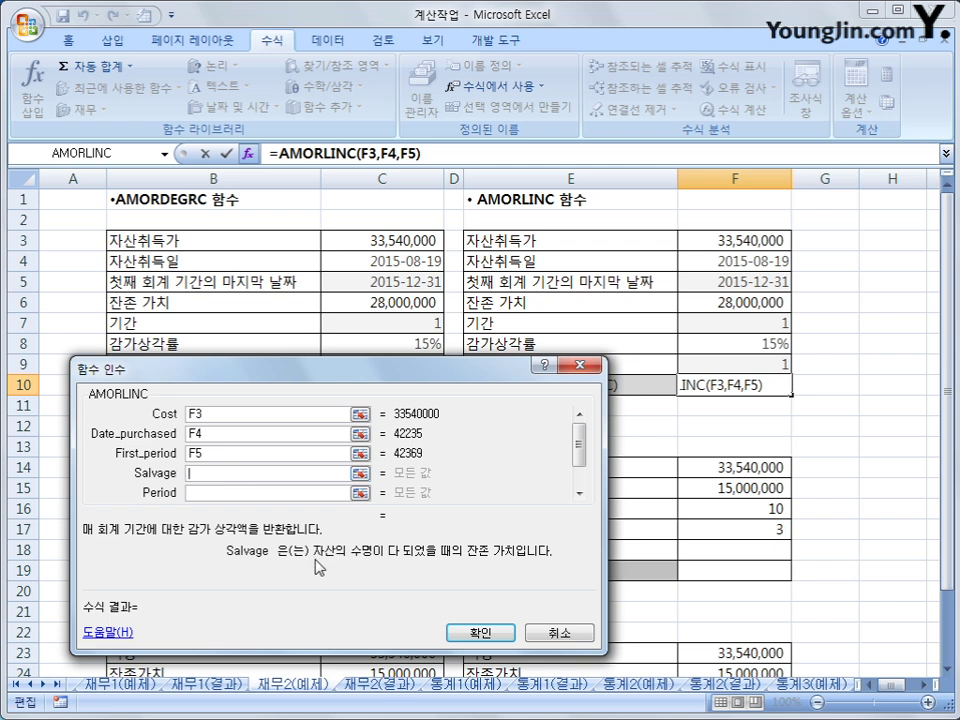
{"action": "left_click", "coordinate": [736, 308]}
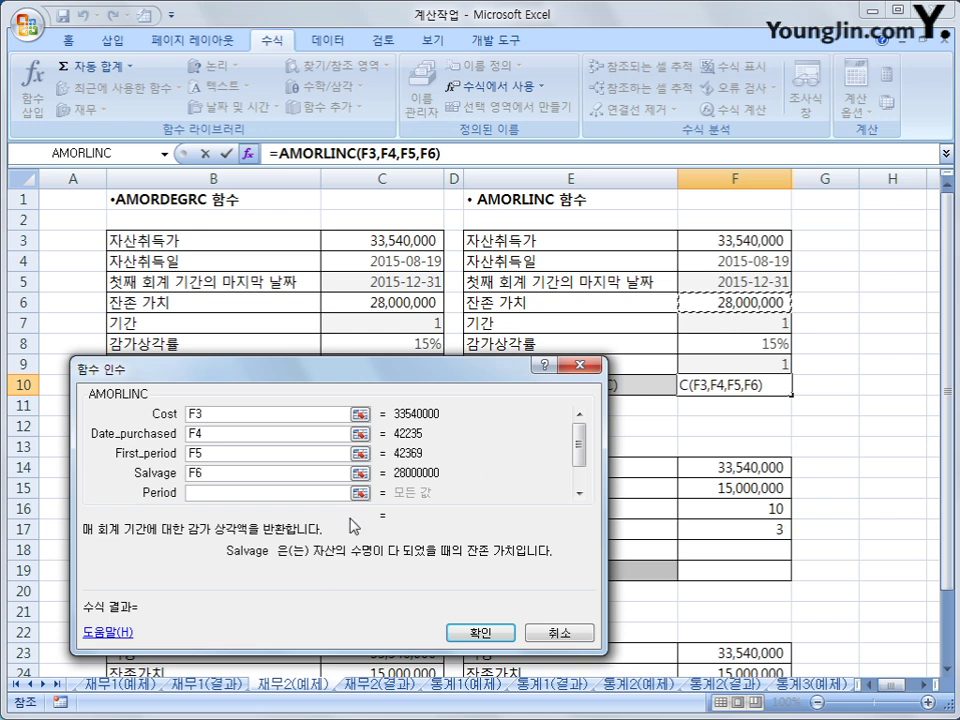
{"action": "left_click", "coordinate": [272, 495]}
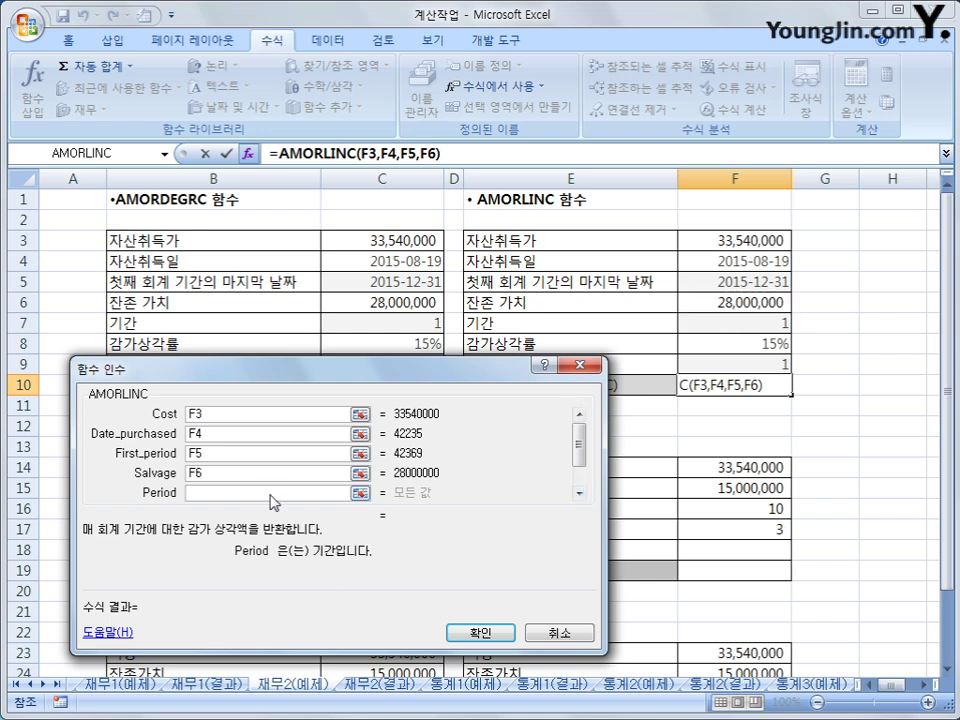
{"action": "left_click", "coordinate": [776, 323]}
- Set the AMORLINC function's Rate to F8 and Basis to F9, and complete the formula in F10
{"action": "left_click", "coordinate": [578, 493]}
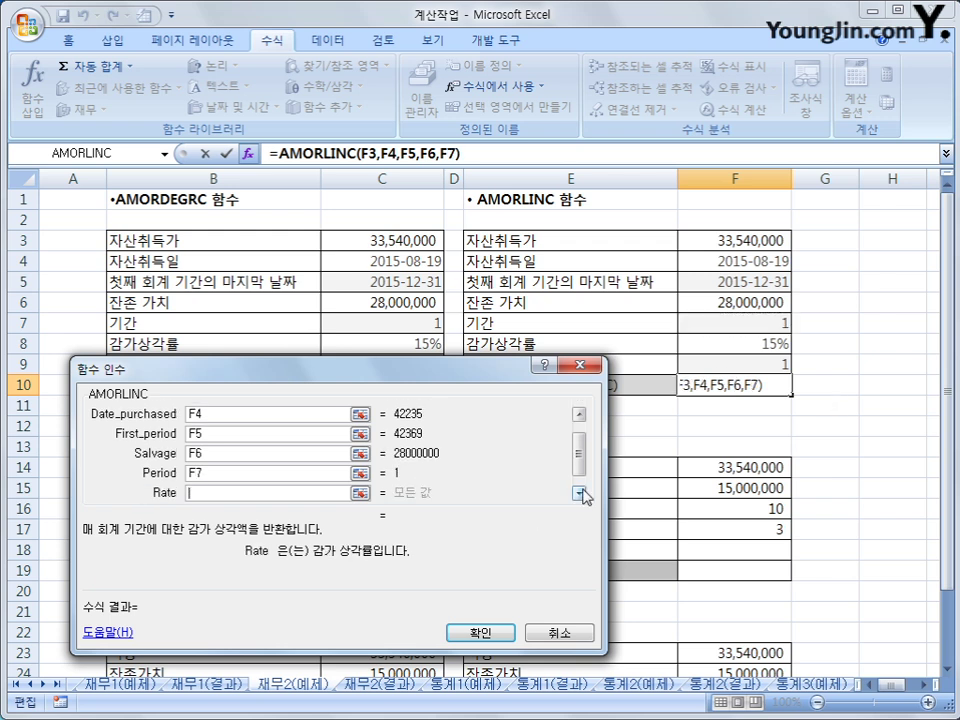
{"action": "left_click", "coordinate": [578, 493]}
{"action": "left_click", "coordinate": [198, 473]}
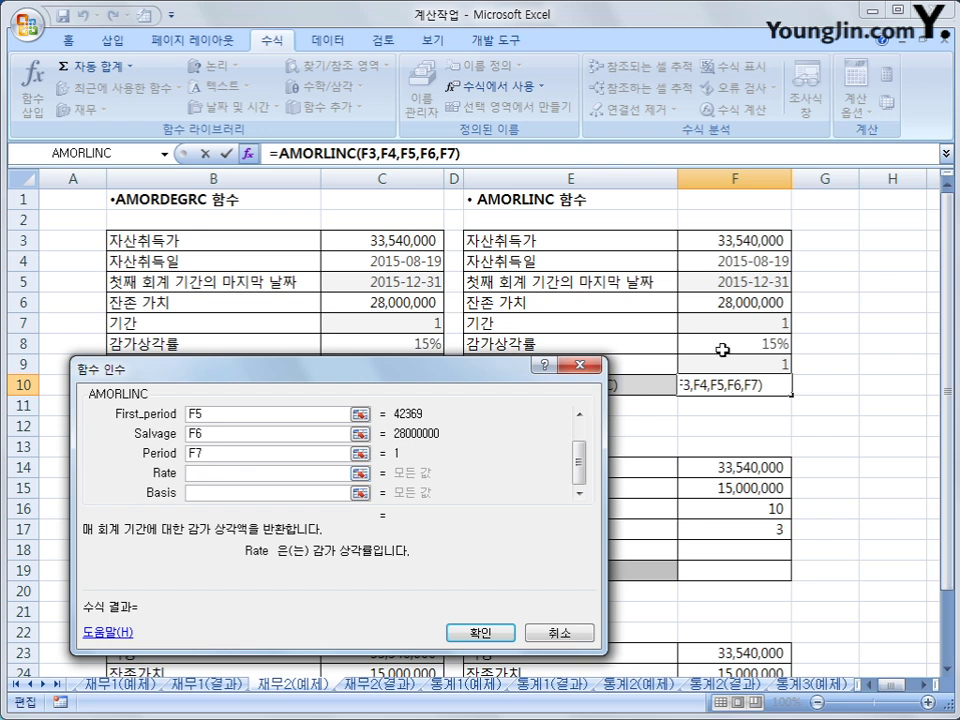
{"action": "left_click", "coordinate": [722, 349]}
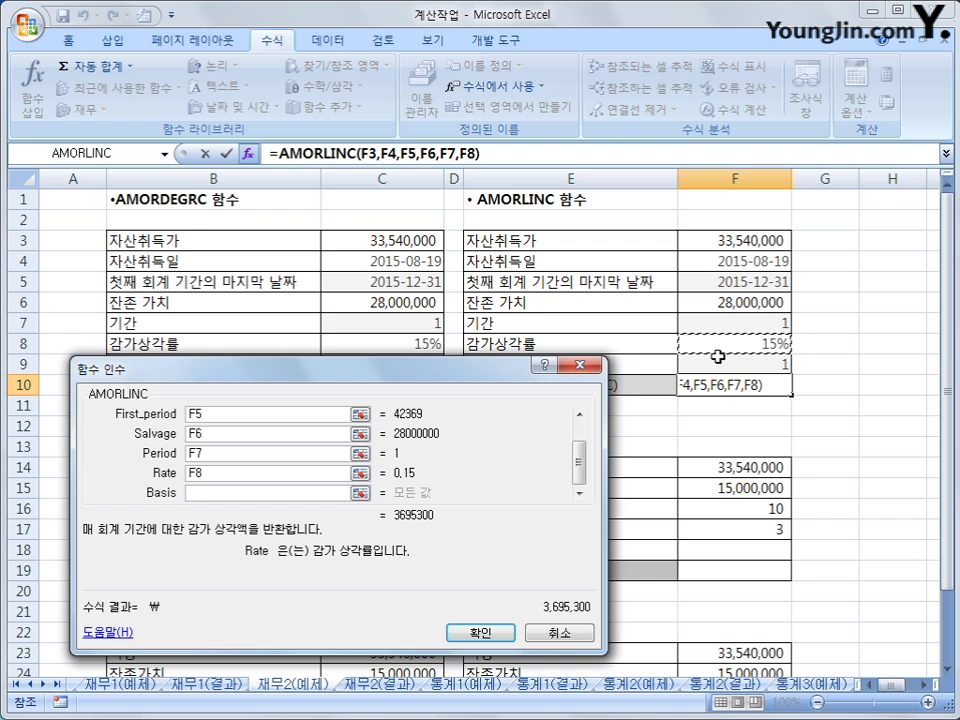
{"action": "left_click", "coordinate": [279, 491]}
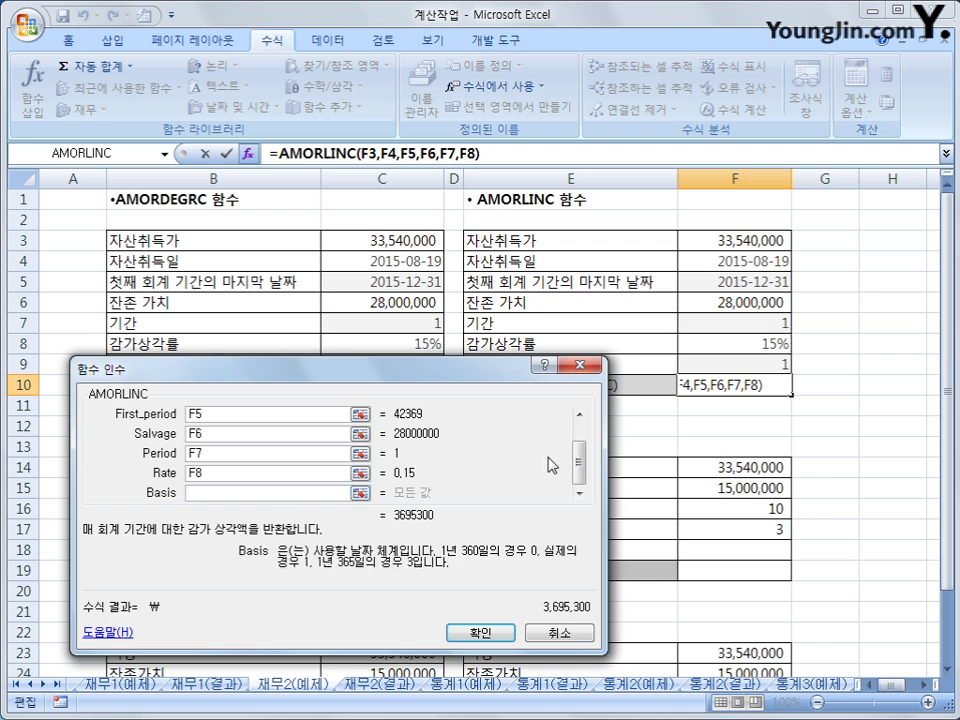
{"action": "left_click", "coordinate": [724, 365]}
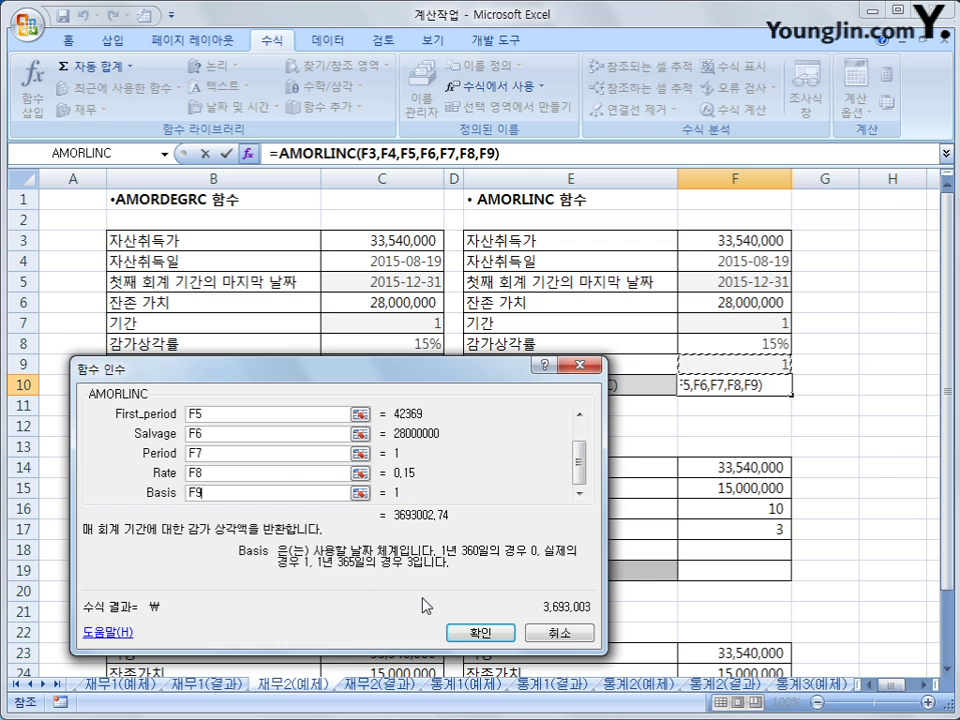
{"action": "left_click", "coordinate": [480, 640]}
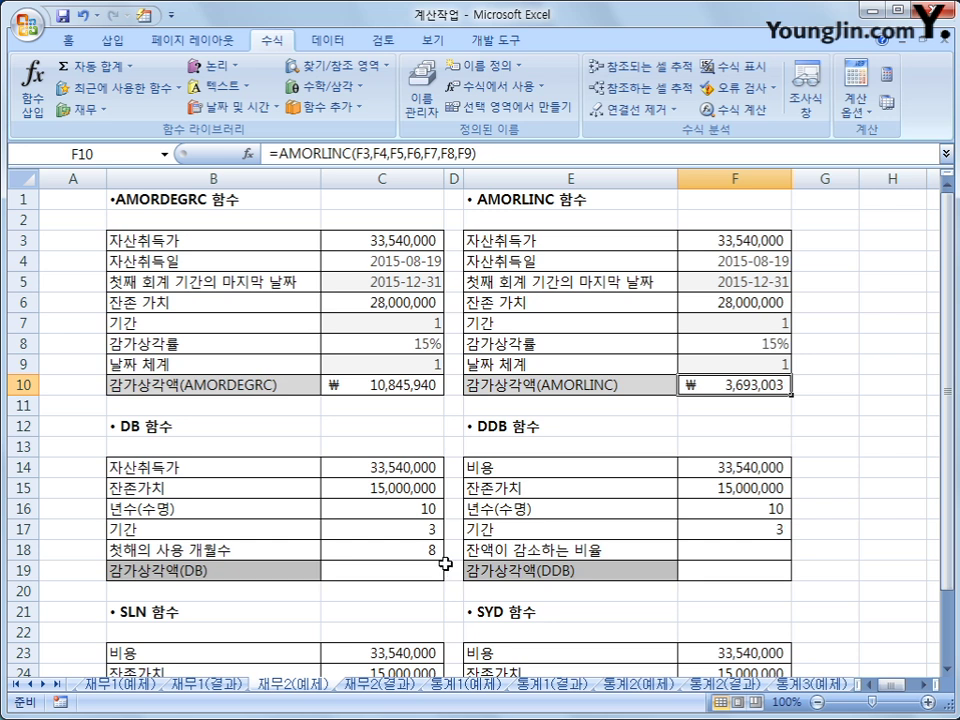
- Review the DB table's source cells in C14:C18, from acquisition cost and salvage value to the months used in the first year
{"action": "scroll", "coordinate": [445, 564], "scroll_direction": "down", "scroll_amount": 1}
{"action": "scroll", "coordinate": [445, 564], "scroll_direction": "down", "scroll_amount": 2}
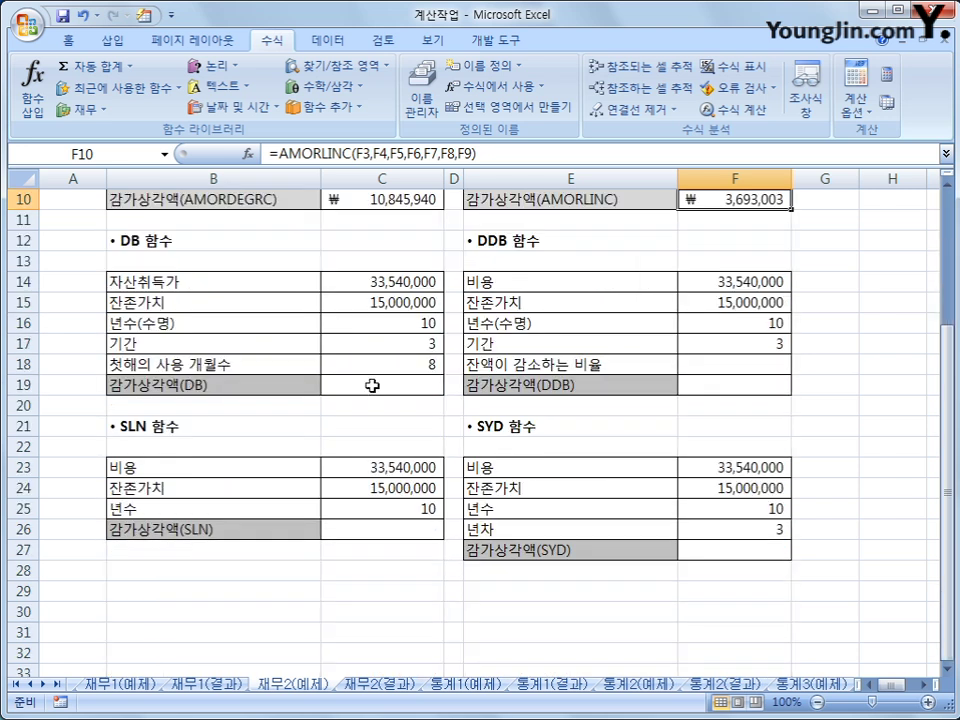
{"action": "left_click", "coordinate": [373, 386]}
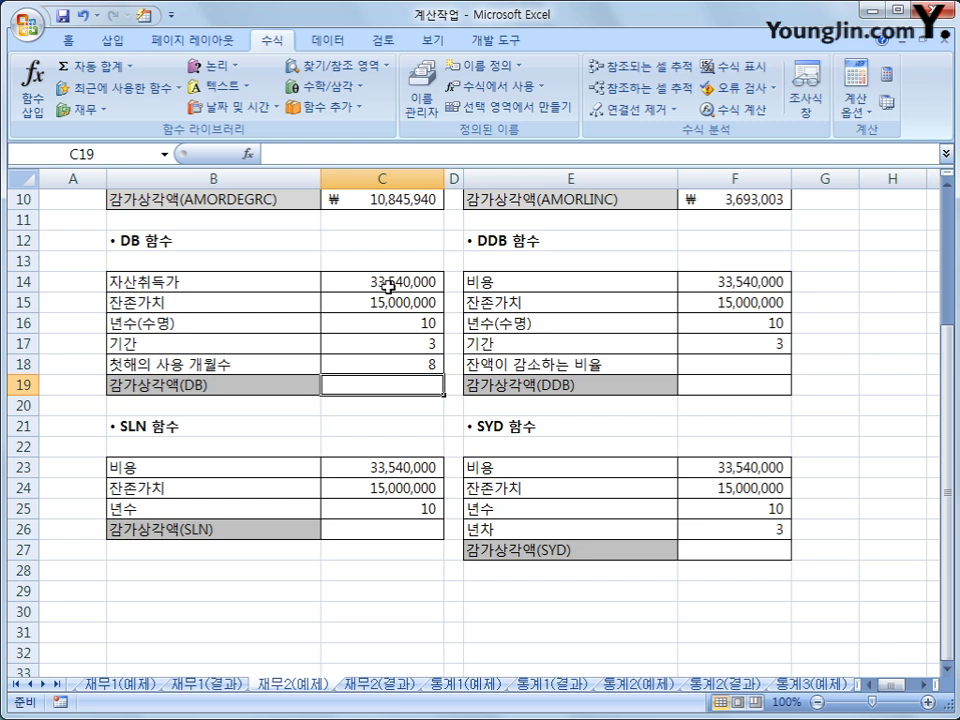
{"action": "left_click", "coordinate": [398, 324]}
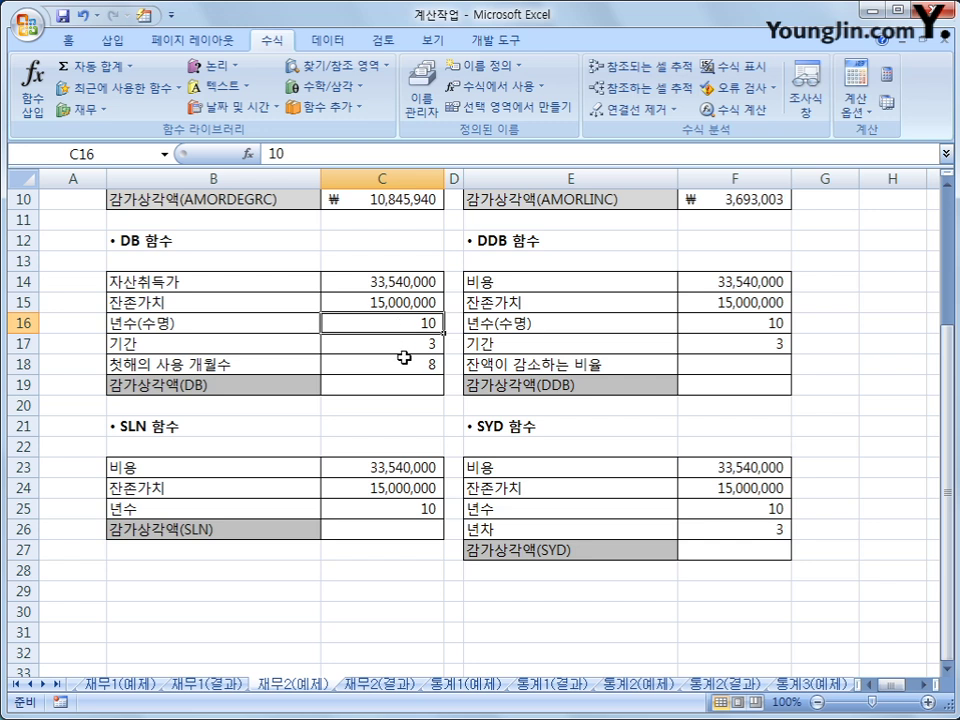
{"action": "left_click", "coordinate": [407, 304]}
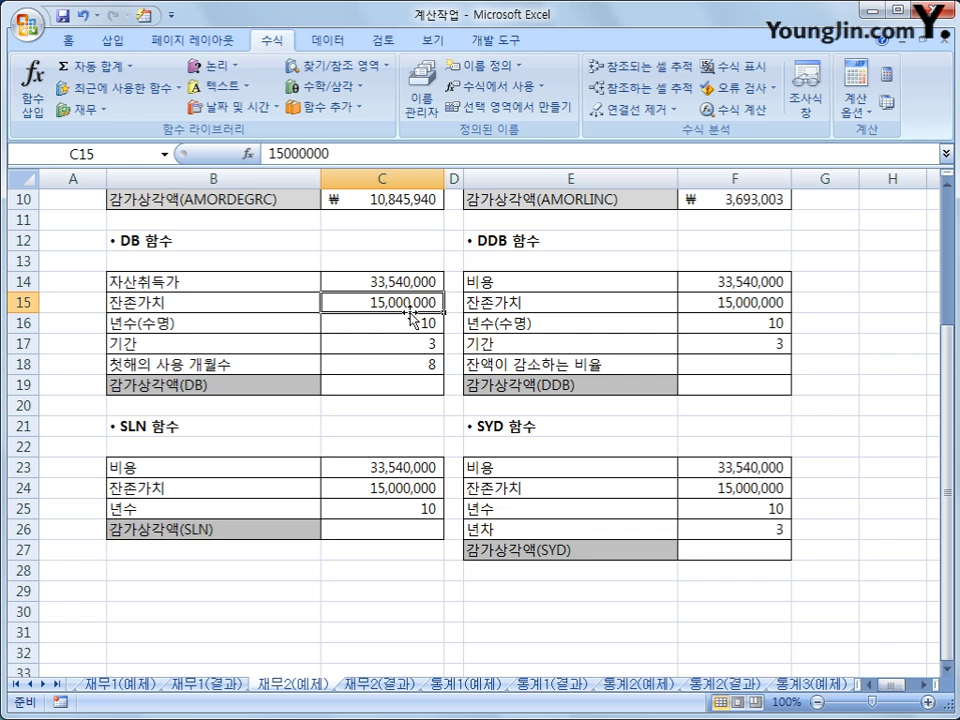
{"action": "left_click", "coordinate": [409, 345]}
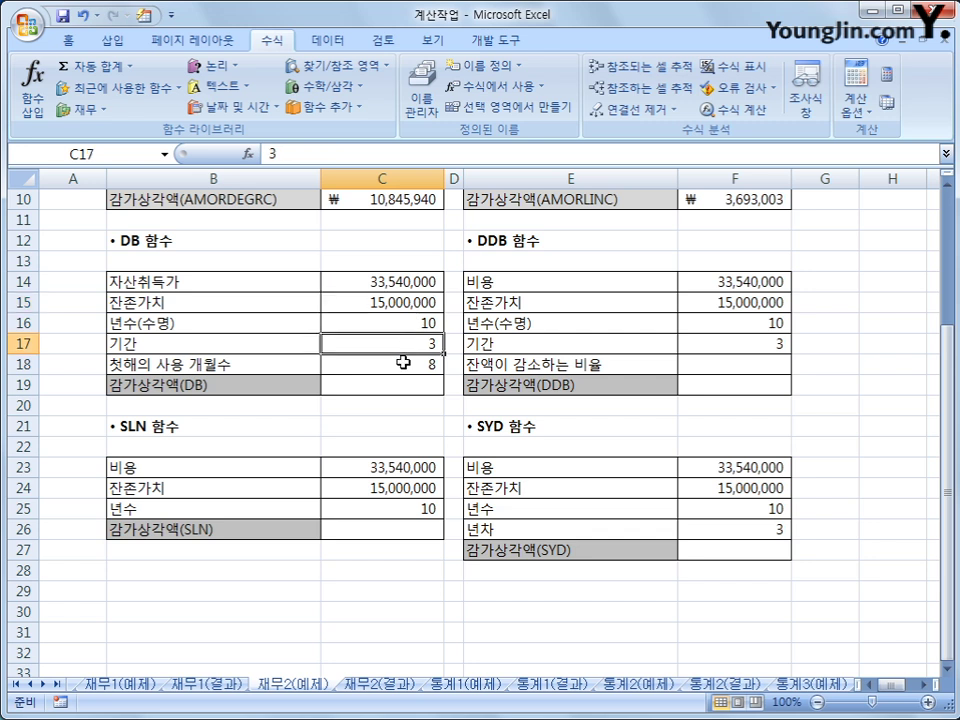
{"action": "left_click", "coordinate": [401, 369]}
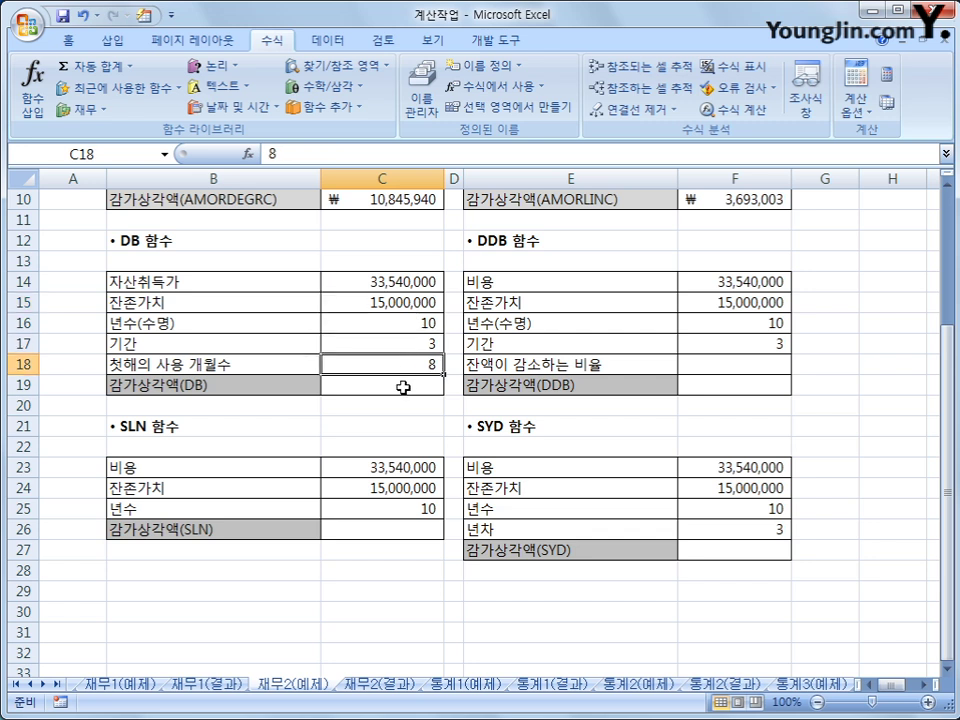
- Insert the financial function DB in depreciation result cell C19
{"action": "left_click", "coordinate": [403, 387]}
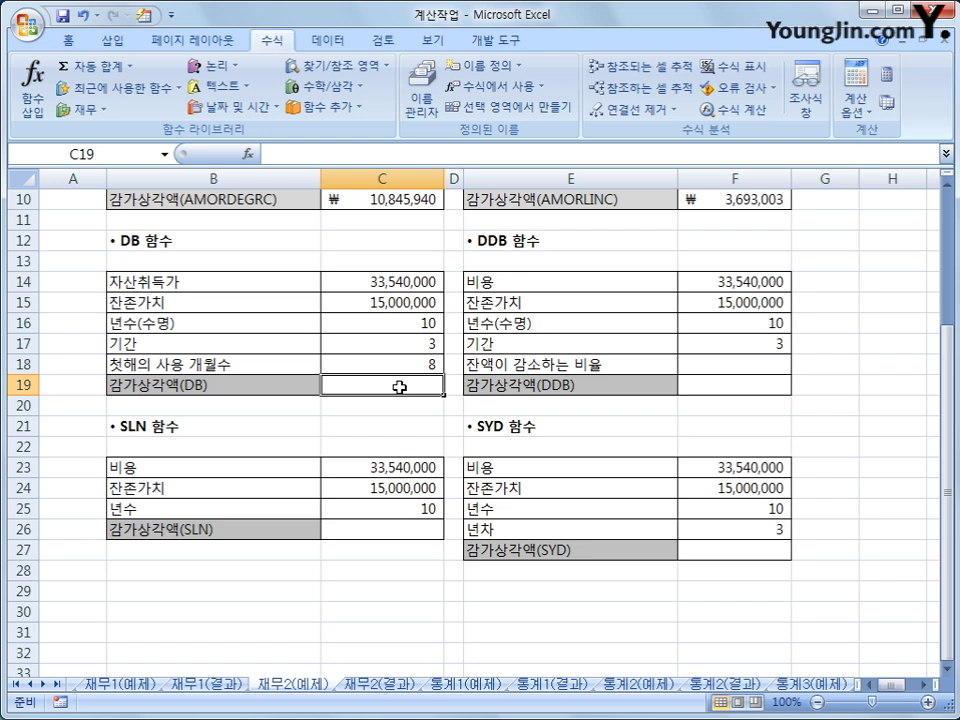
{"action": "left_click", "coordinate": [95, 110]}
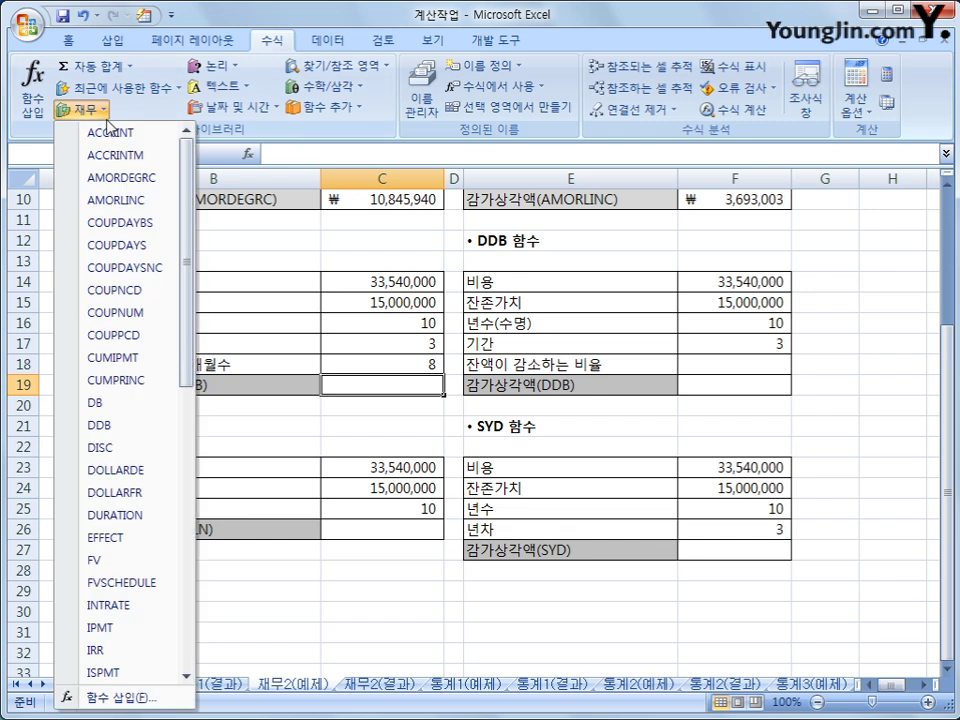
{"action": "left_click", "coordinate": [114, 409]}
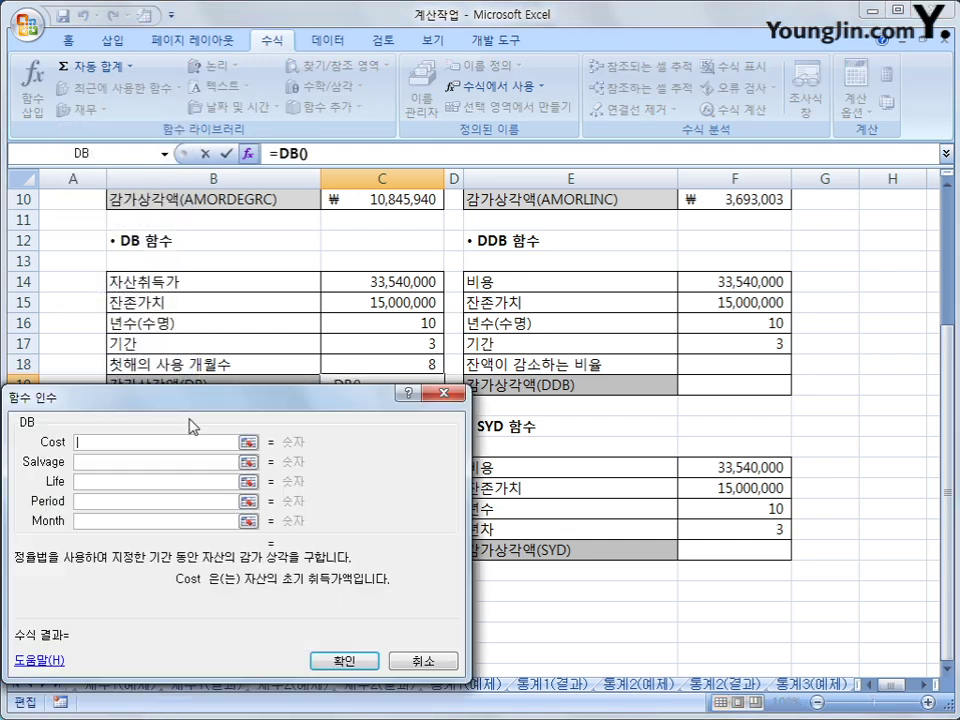
- Set the DB function's Cost to C14, Salvage to C15 and Life to C16
{"action": "left_click_drag", "start_coordinate": [231, 397], "coordinate": [688, 208]}
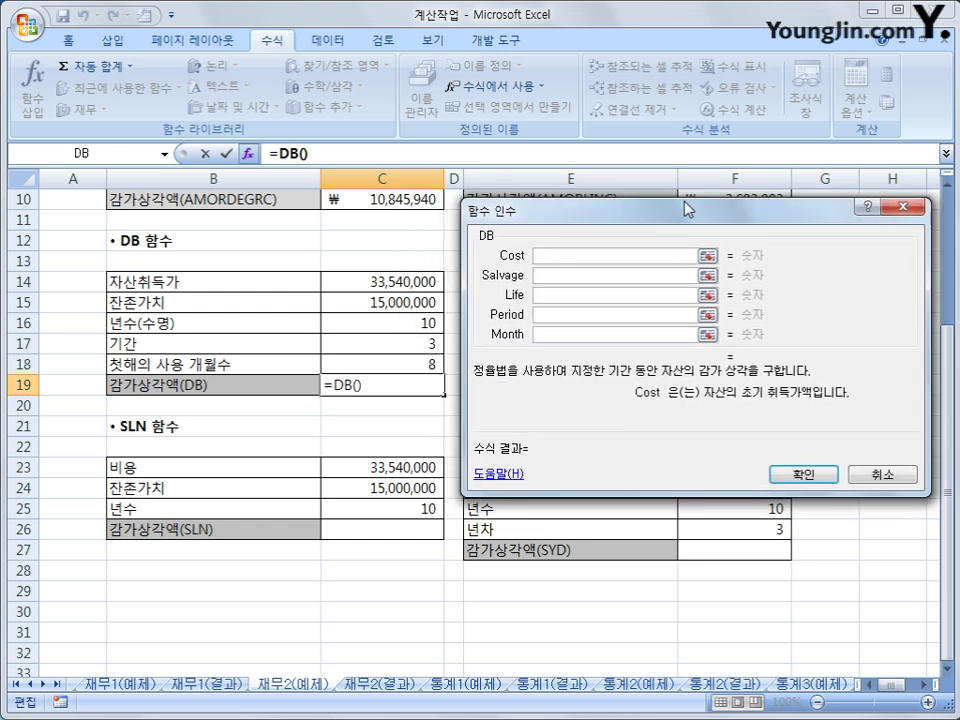
{"action": "left_click", "coordinate": [415, 284]}
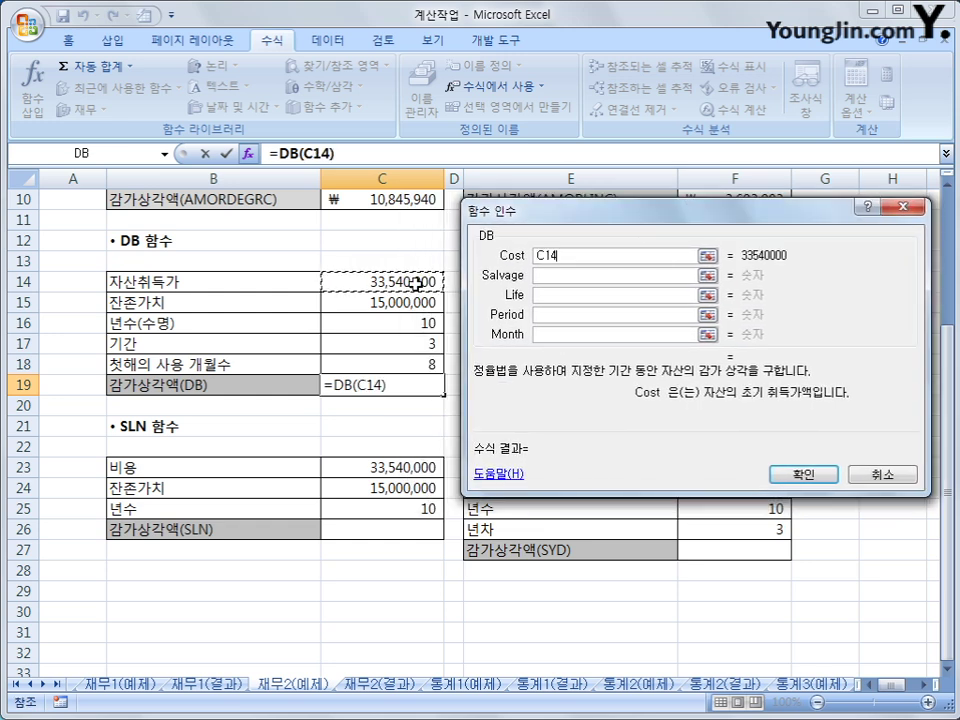
{"action": "left_click", "coordinate": [551, 277]}
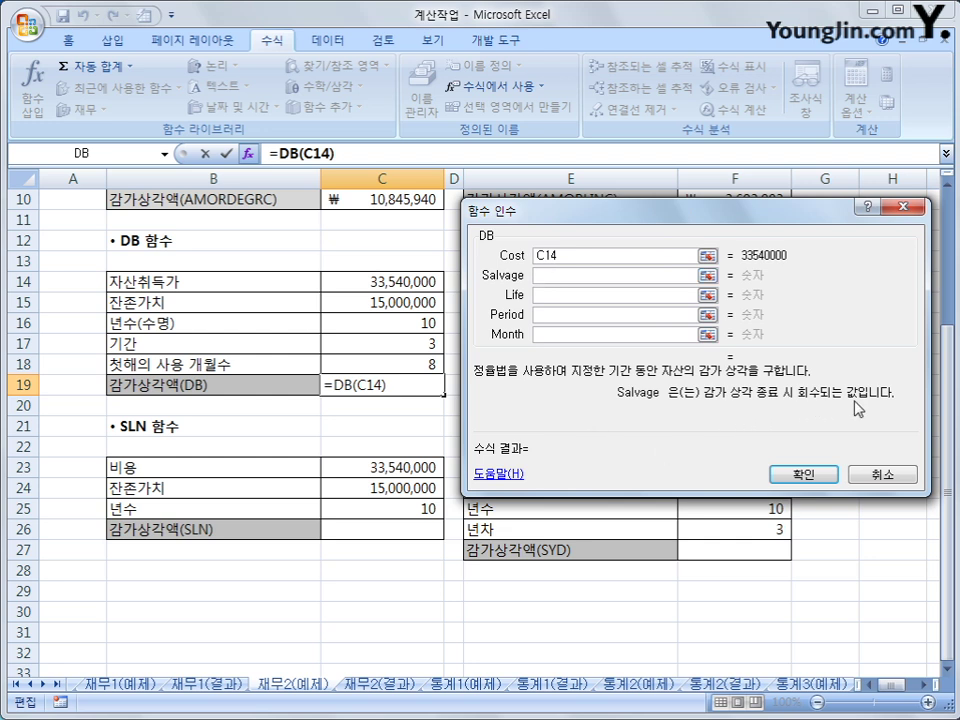
{"action": "left_click", "coordinate": [415, 310]}
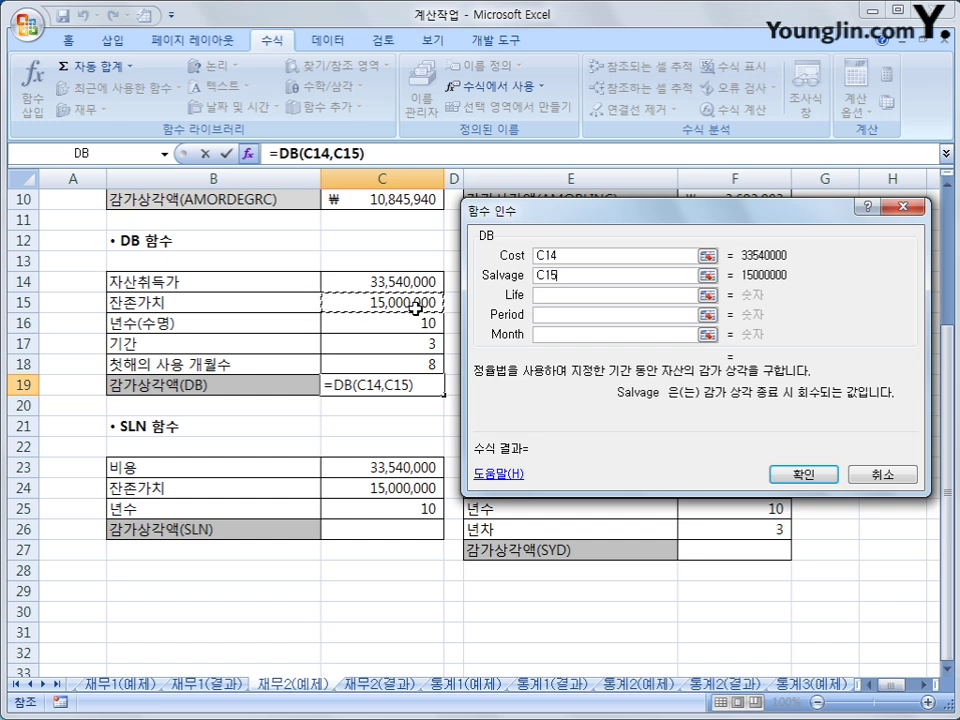
{"action": "left_click", "coordinate": [540, 296]}
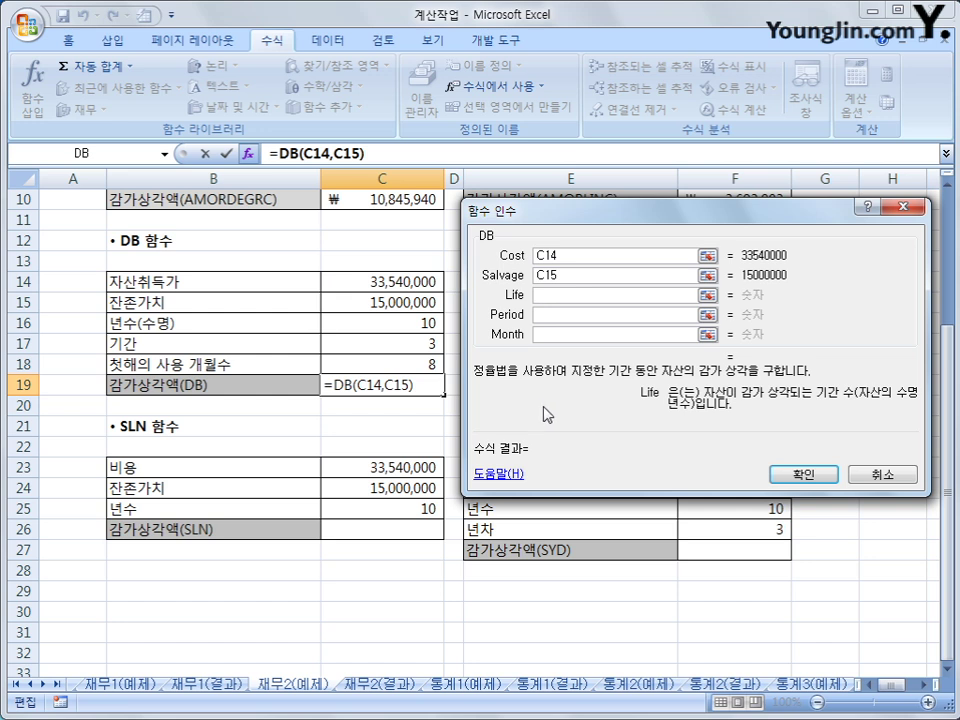
{"action": "left_click", "coordinate": [428, 322]}
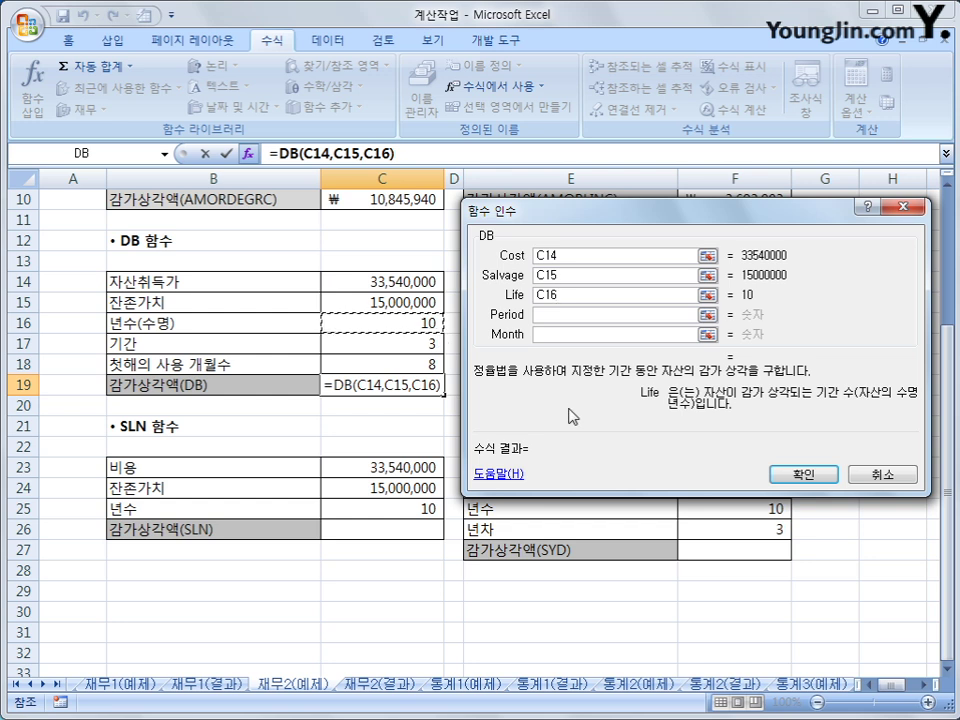
- Set the DB function's Period to C17 and Month to C18, and complete the formula in C19
{"action": "key", "text": "Tab"}
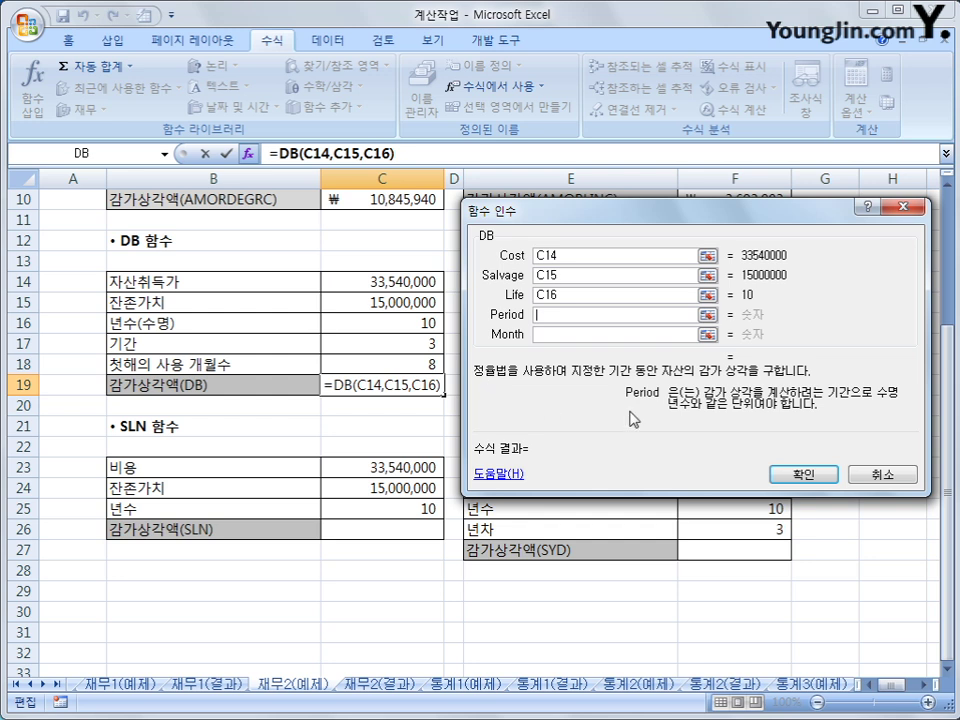
{"action": "left_click", "coordinate": [358, 348]}
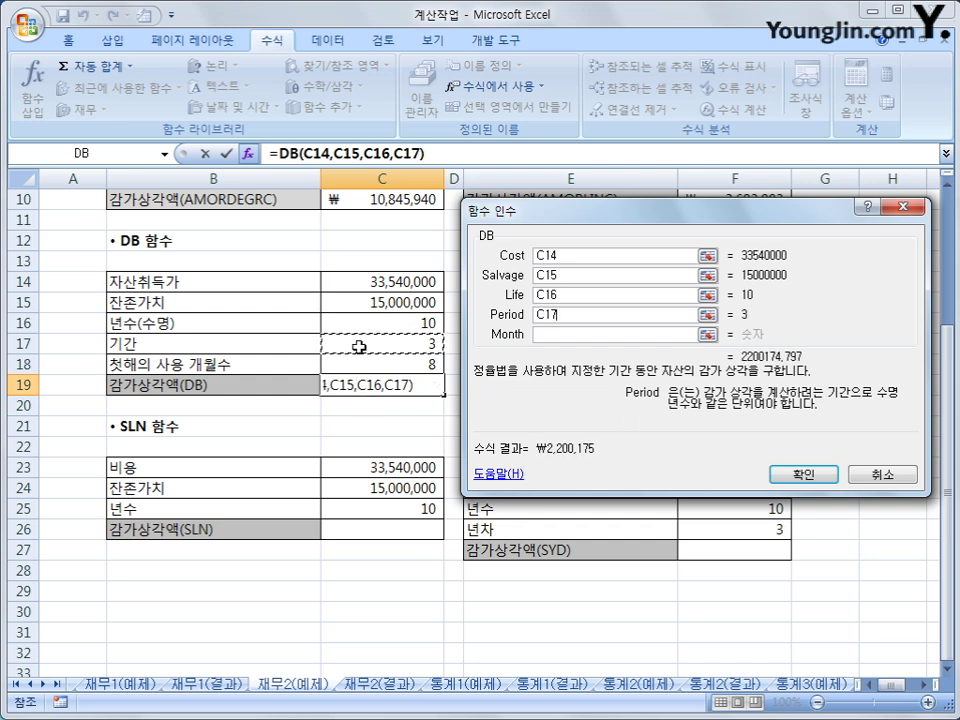
{"action": "left_click", "coordinate": [565, 335]}
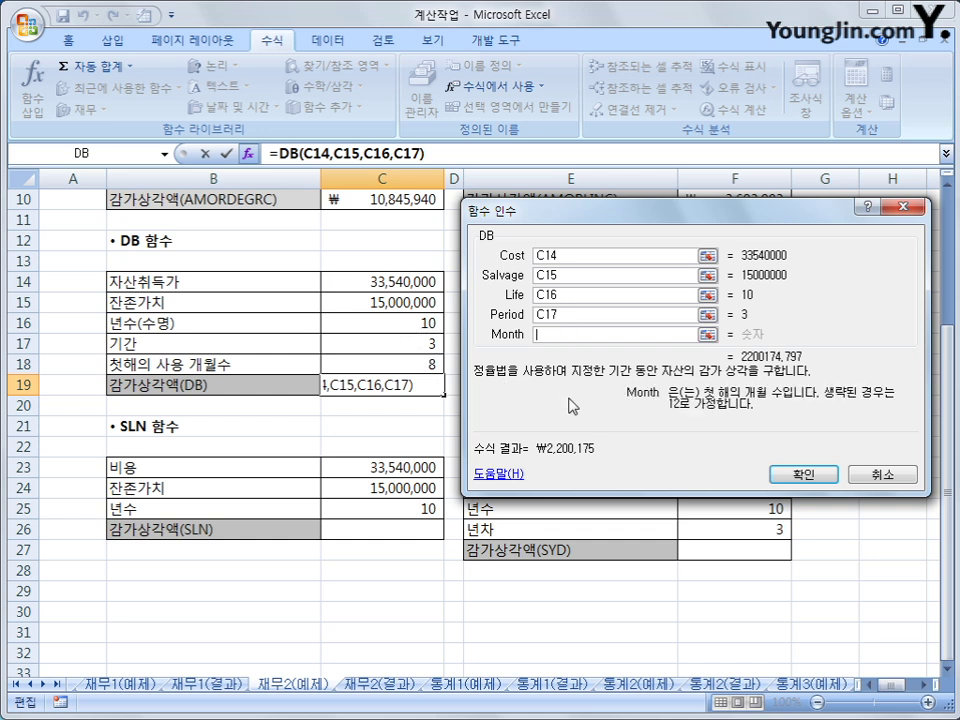
{"action": "left_click", "coordinate": [390, 364]}
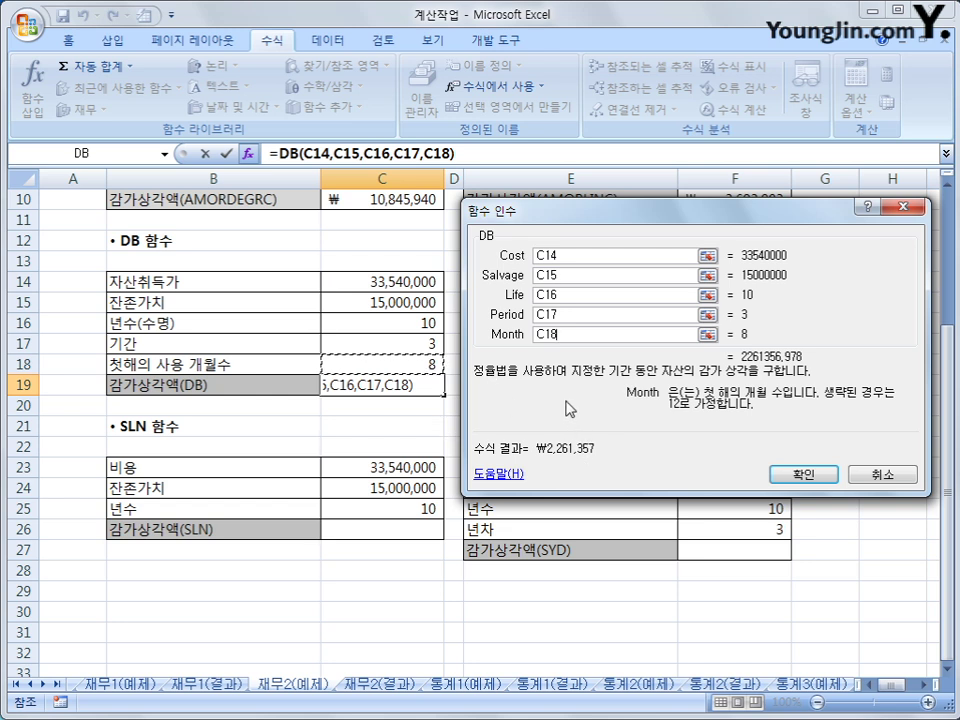
{"action": "left_click", "coordinate": [797, 478]}
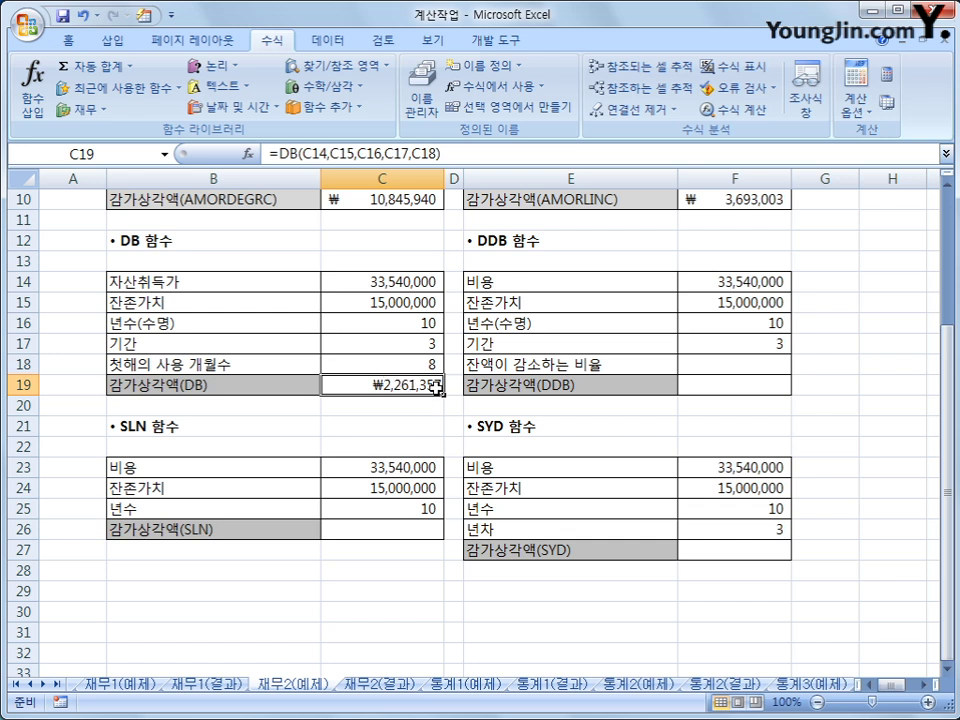
- Check the DDB table's source cells and insert the financial function DDB in depreciation result cell F19
{"action": "left_click", "coordinate": [735, 390]}
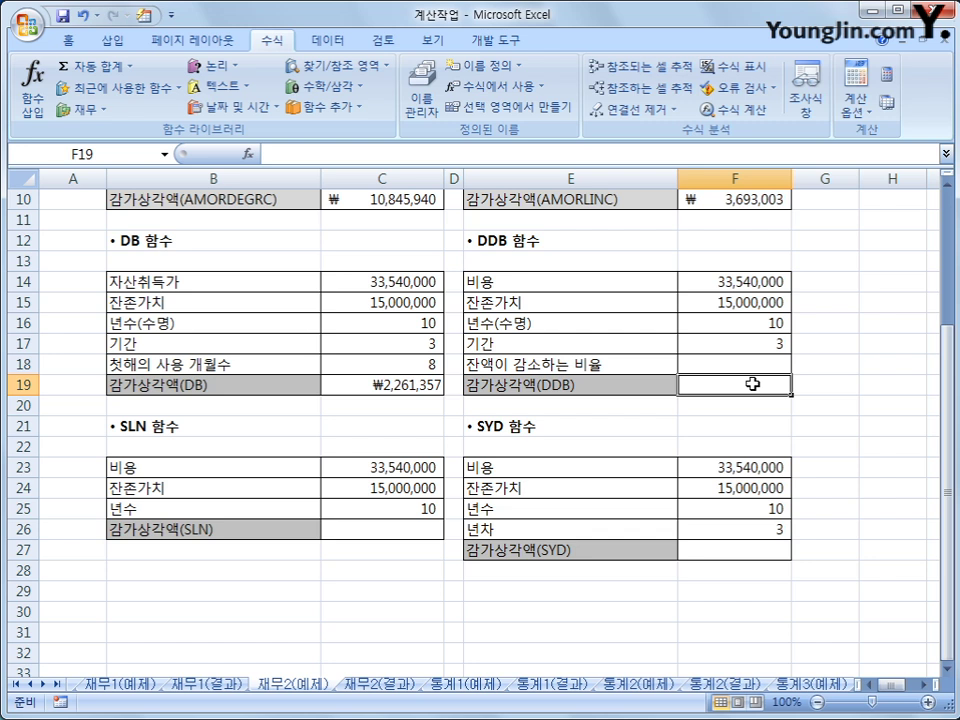
{"action": "left_click", "coordinate": [753, 322]}
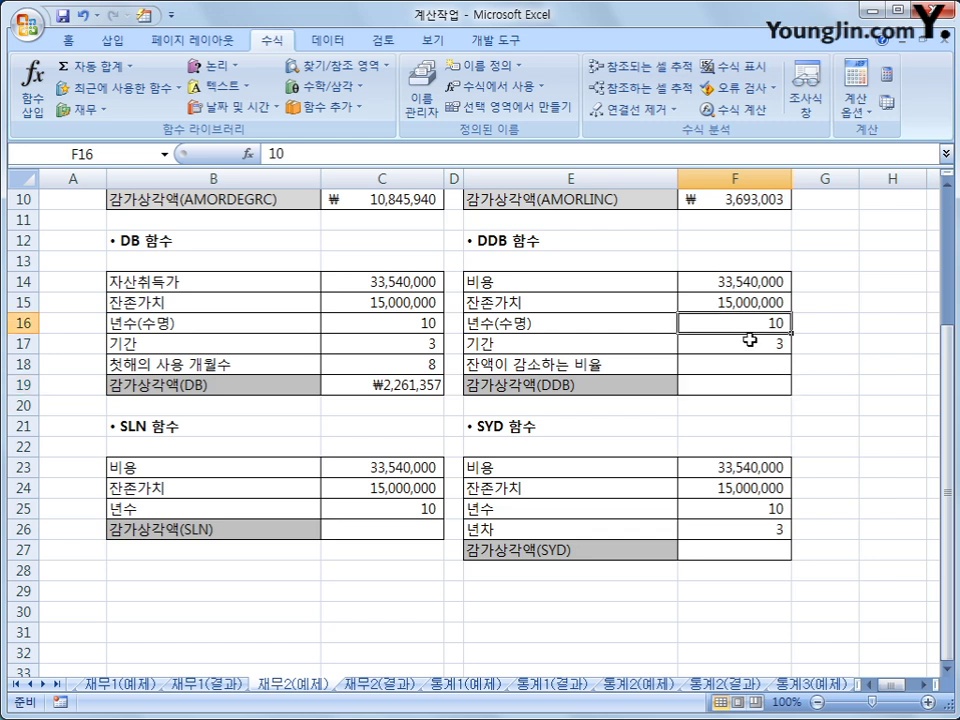
{"action": "left_click", "coordinate": [750, 302]}
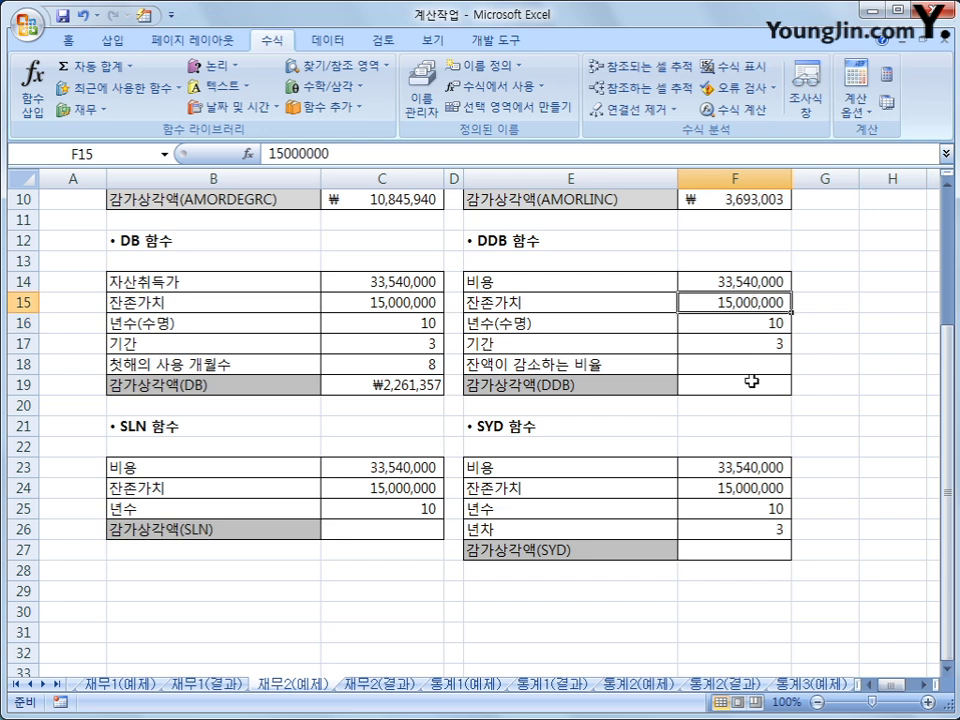
{"action": "left_click", "coordinate": [763, 340]}
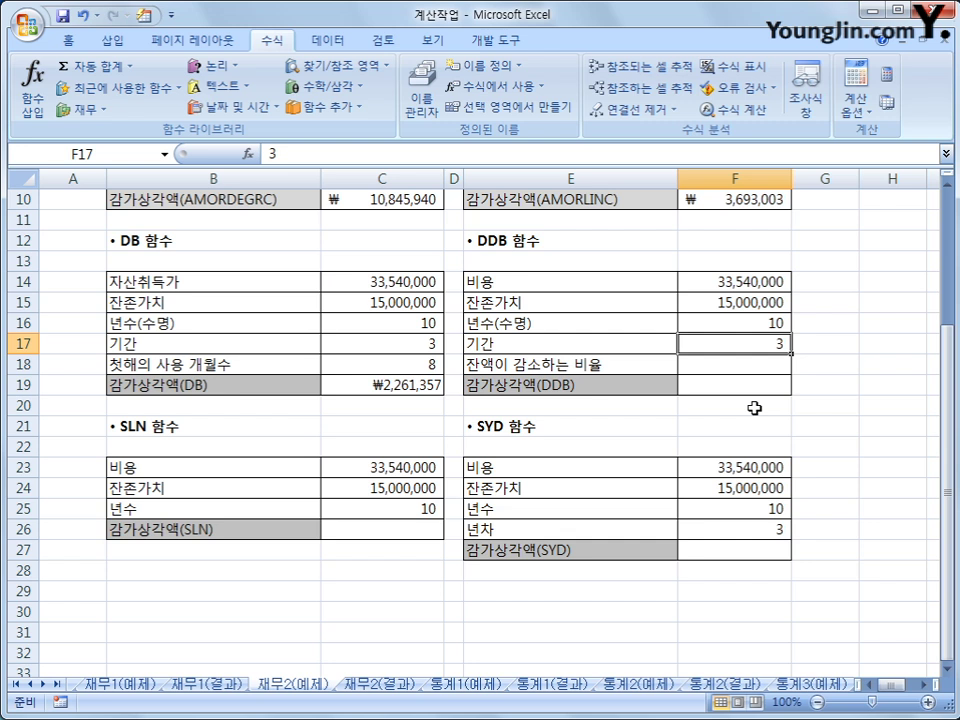
{"action": "left_click", "coordinate": [750, 380]}
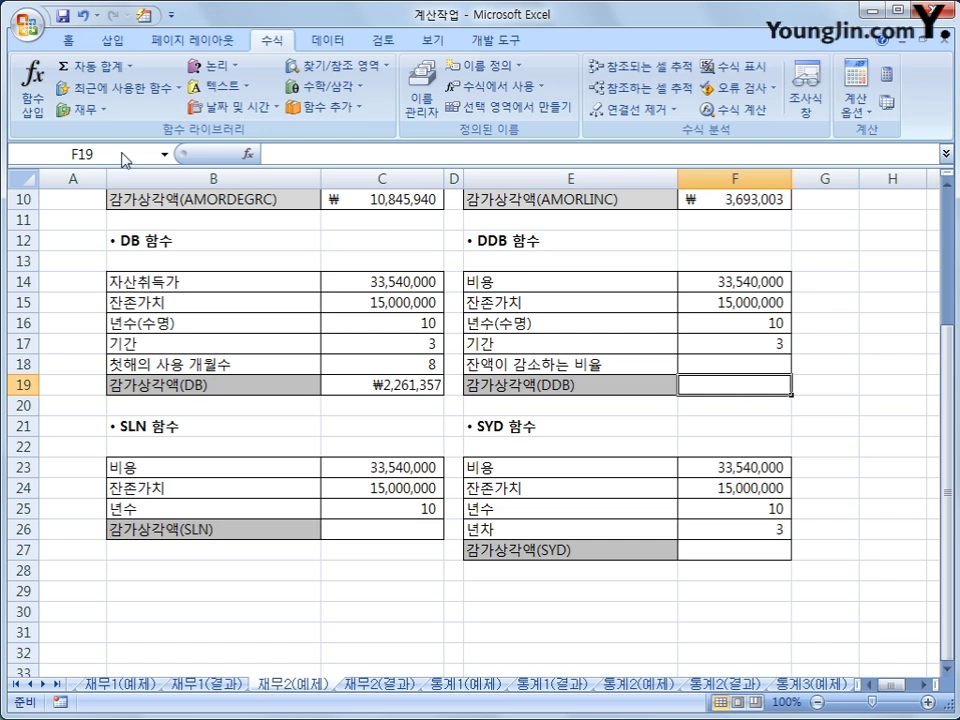
{"action": "left_click", "coordinate": [80, 110]}
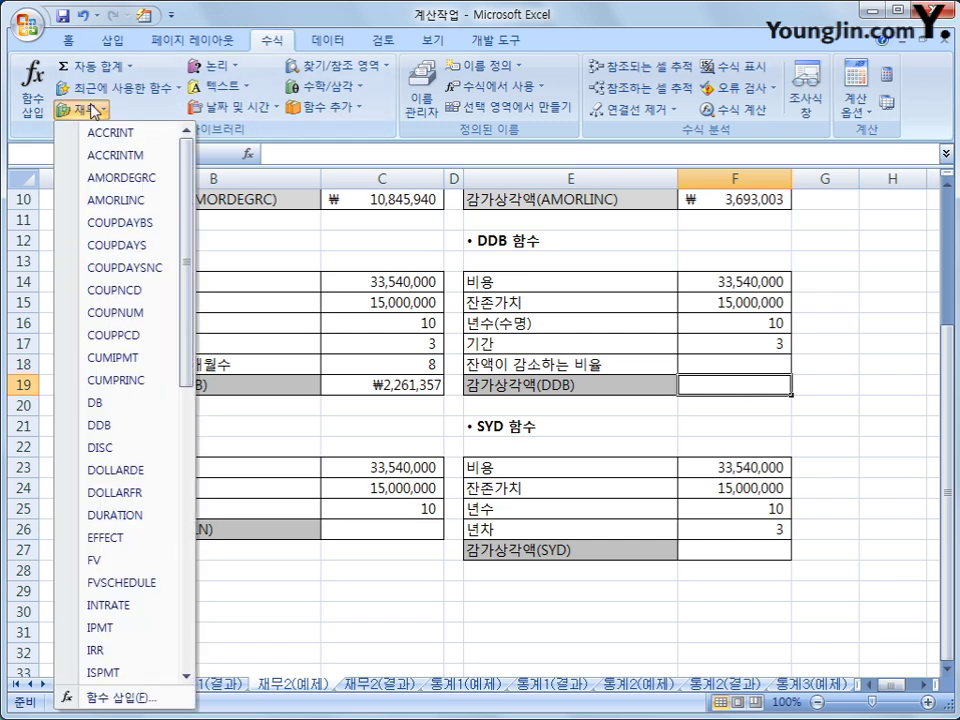
{"action": "left_click", "coordinate": [143, 429]}
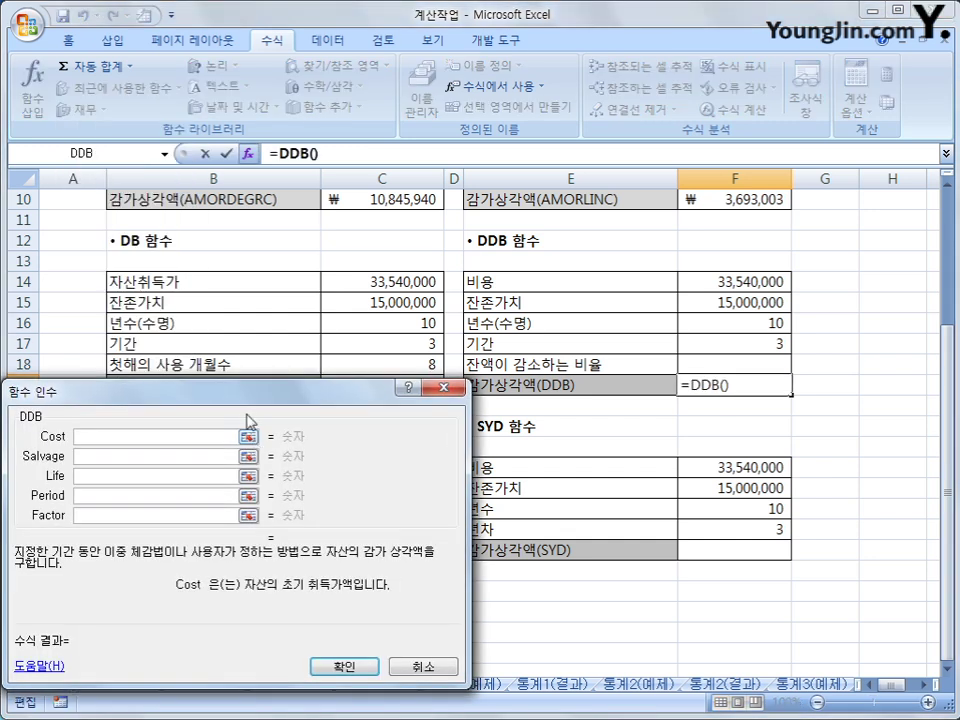
- Set the DDB function's Cost to F14, Salvage to F15 and Life to F16, keeping the source cells uncovered
{"action": "left_click_drag", "start_coordinate": [256, 402], "coordinate": [266, 64]}
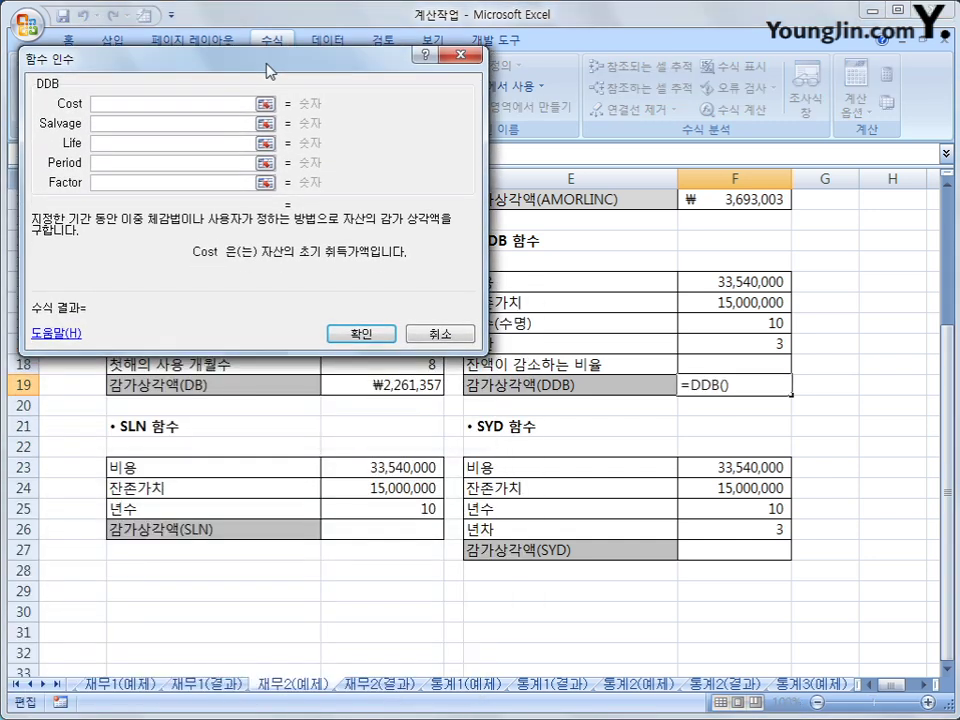
{"action": "left_click", "coordinate": [731, 282]}
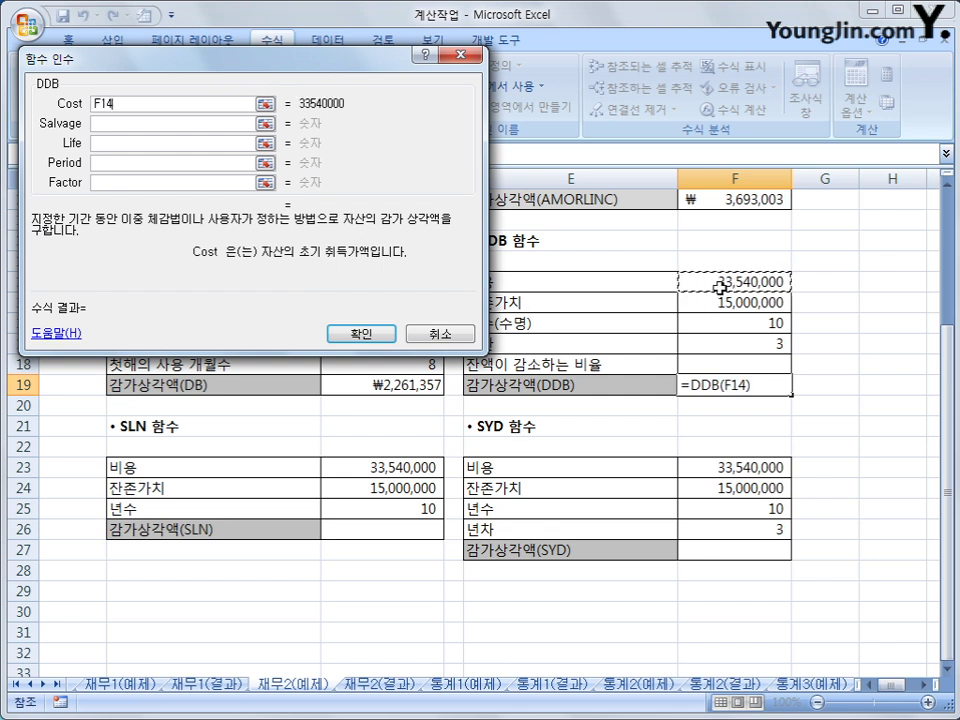
{"action": "left_click", "coordinate": [195, 126]}
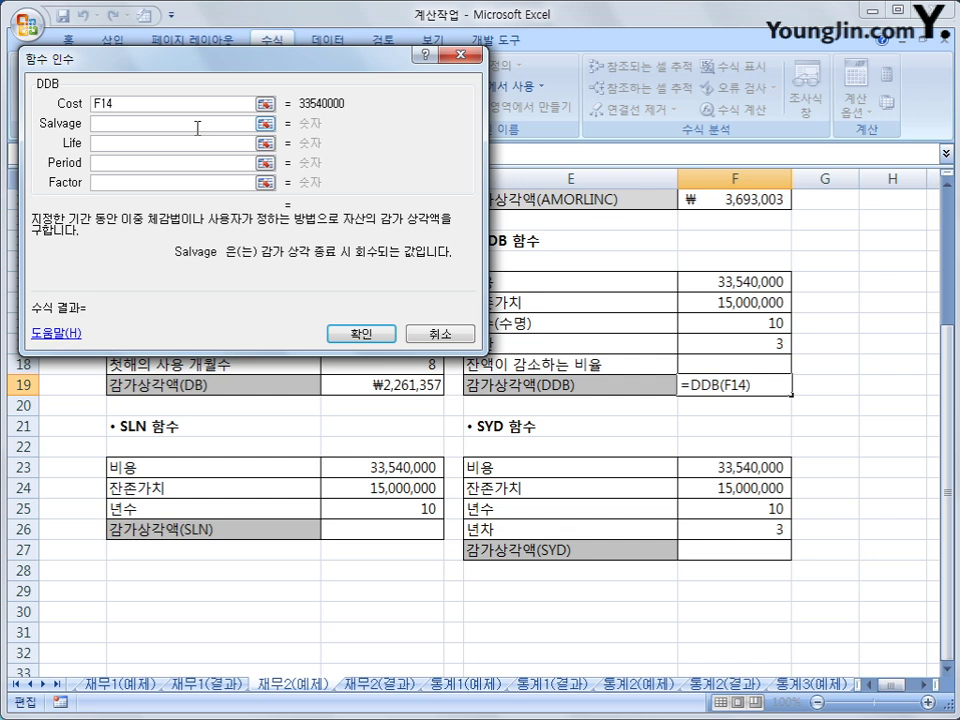
{"action": "left_click", "coordinate": [720, 311]}
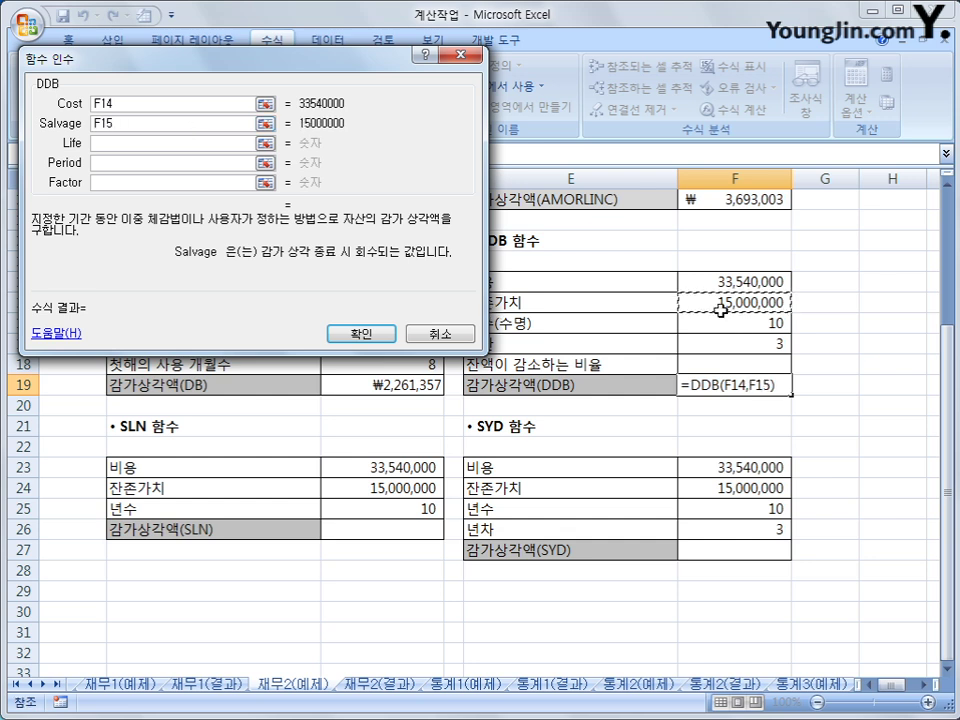
{"action": "left_click", "coordinate": [168, 143]}
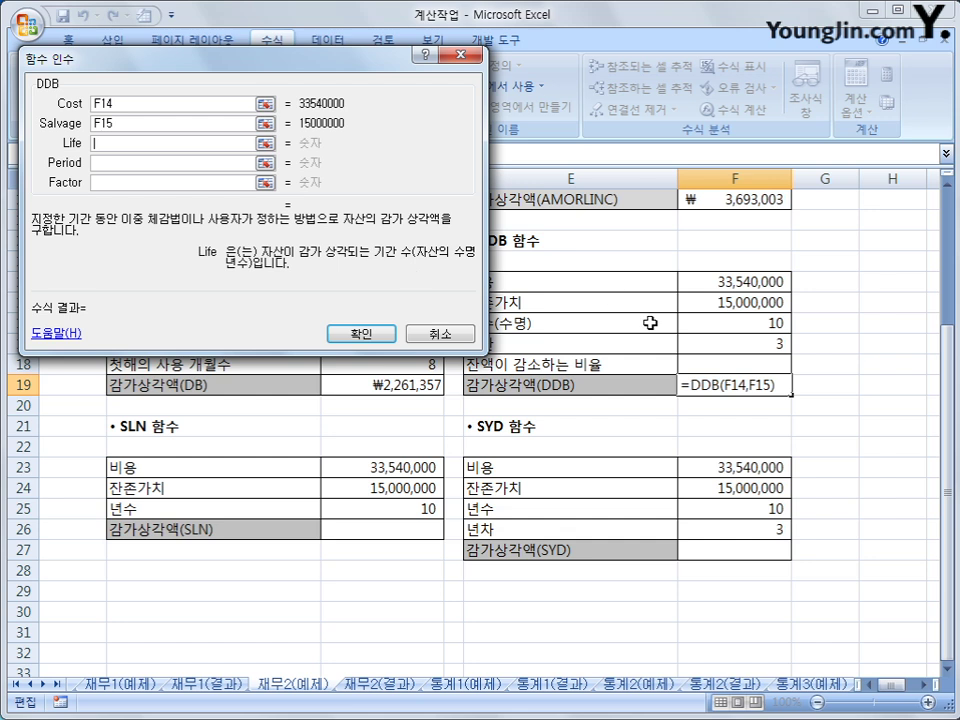
{"action": "left_click", "coordinate": [720, 332]}
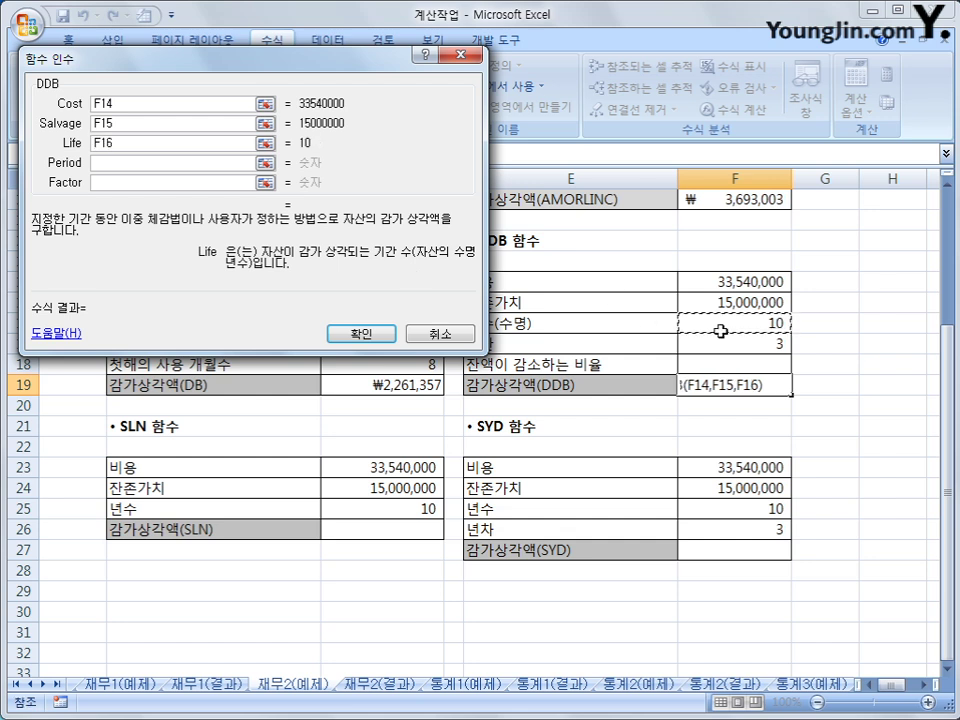
- Set the DDB function's Period to F17, leave Factor empty, and complete the formula in F19
{"action": "left_click", "coordinate": [160, 163]}
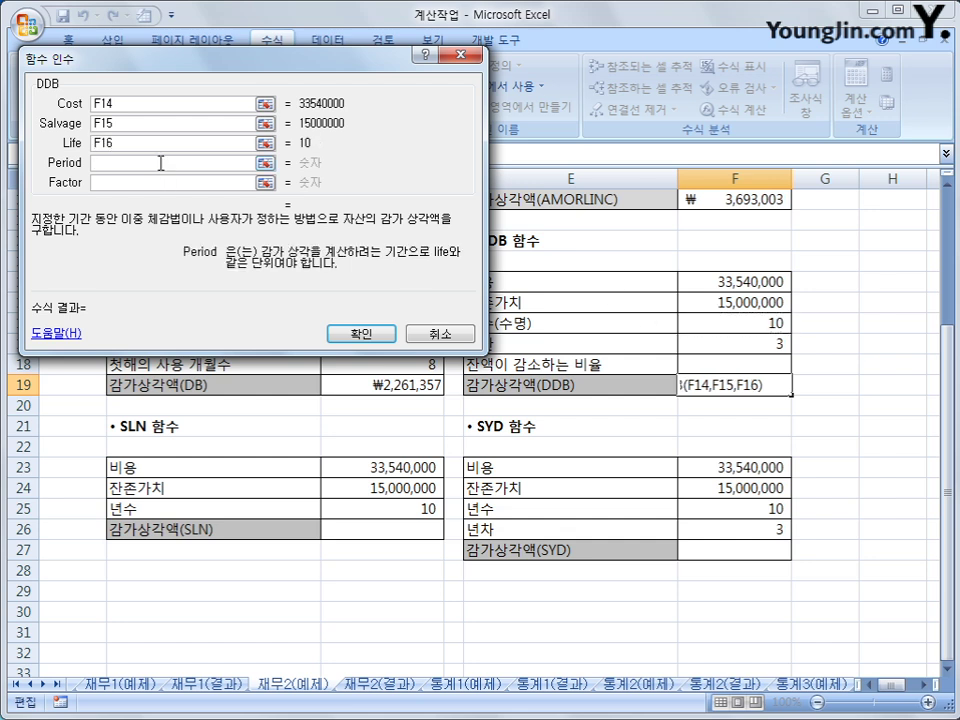
{"action": "left_click", "coordinate": [721, 338]}
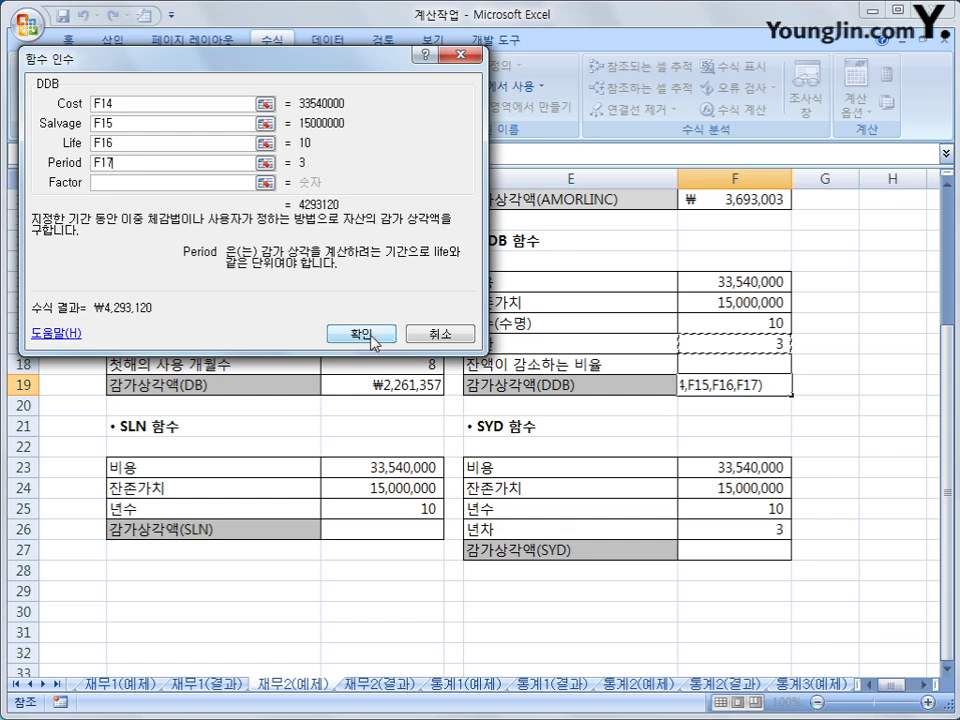
{"action": "key", "text": "Tab"}
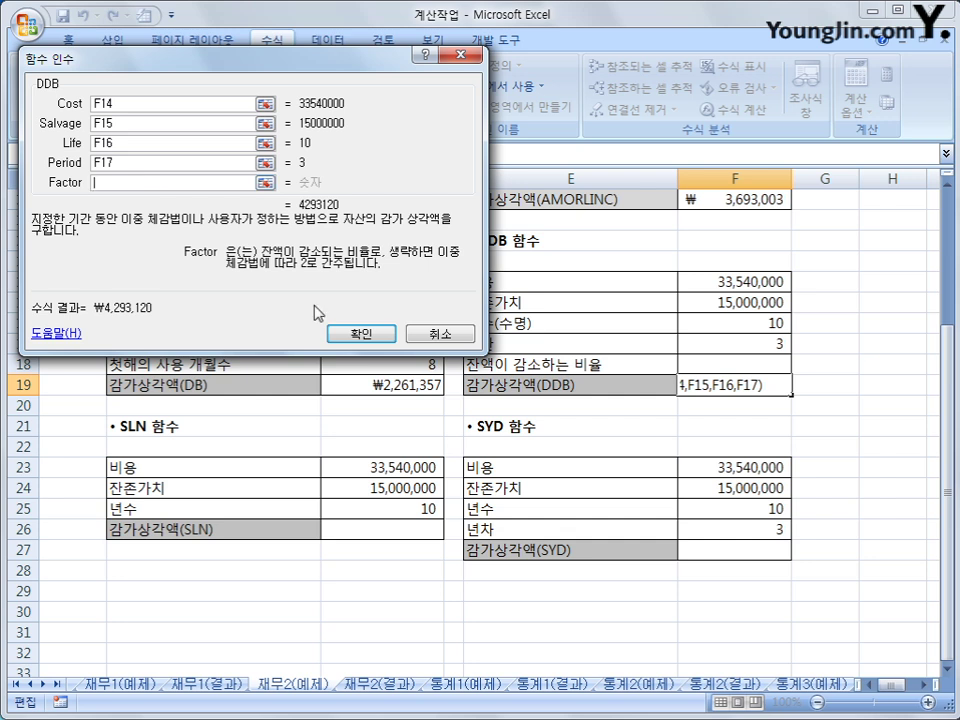
{"action": "left_click", "coordinate": [360, 334]}
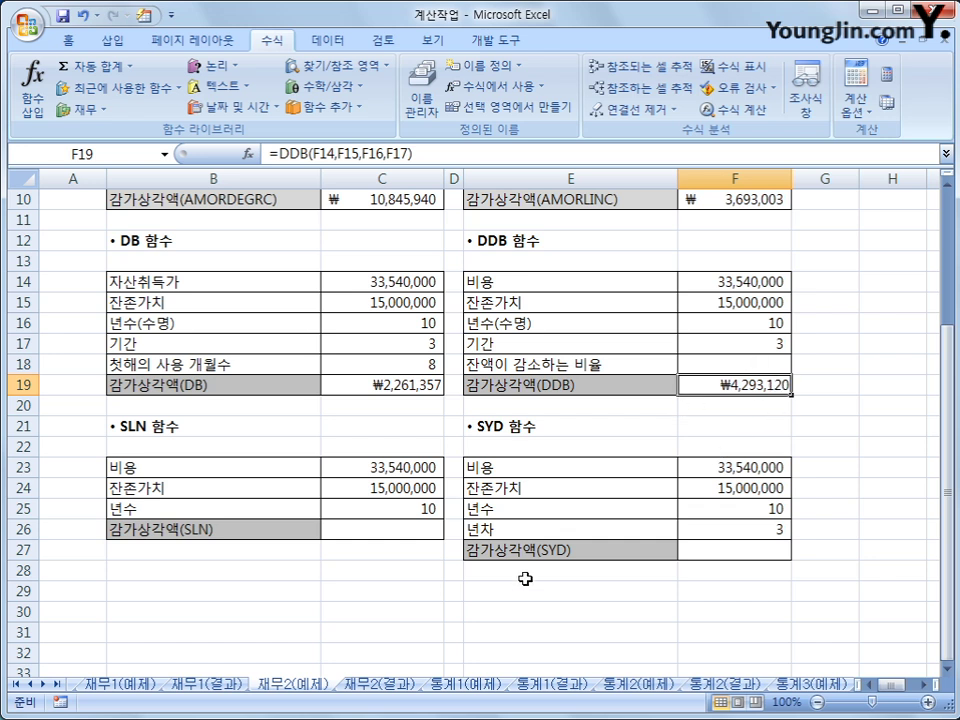
- Check the SLN table's source cells and insert the financial function SLN in depreciation result cell C26
{"action": "left_click", "coordinate": [420, 543]}
{"action": "left_click", "coordinate": [420, 527]}
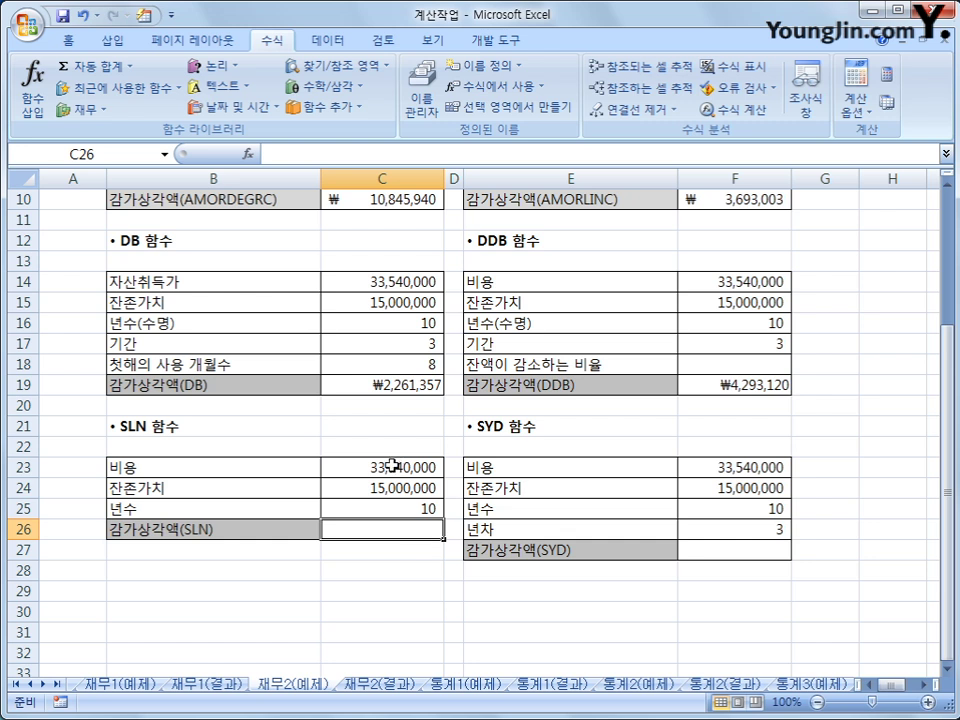
{"action": "left_click", "coordinate": [395, 510]}
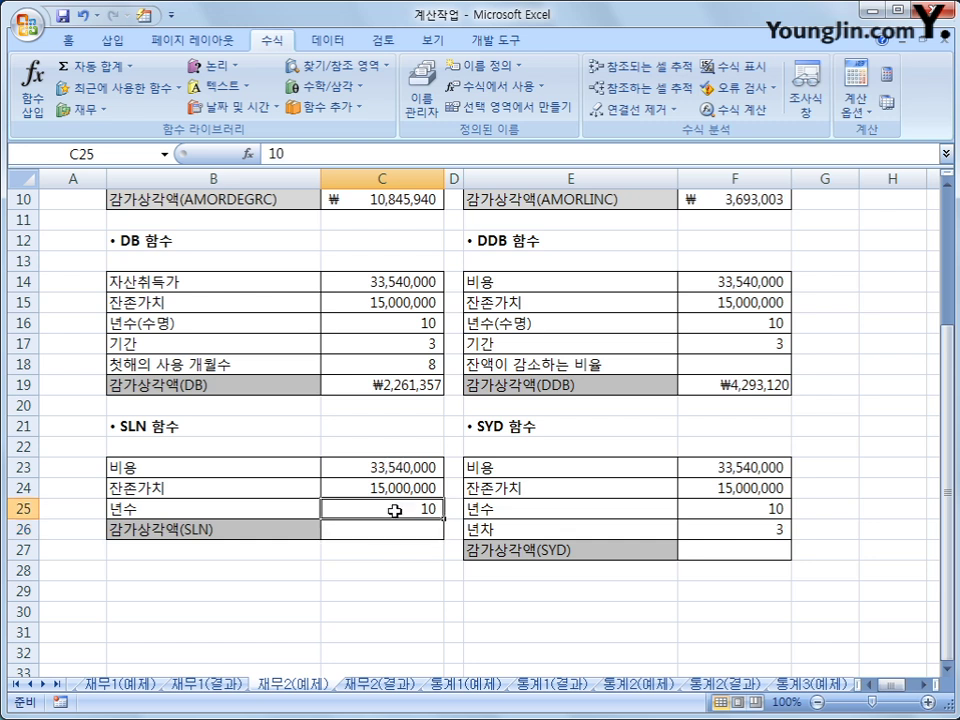
{"action": "left_click", "coordinate": [399, 488]}
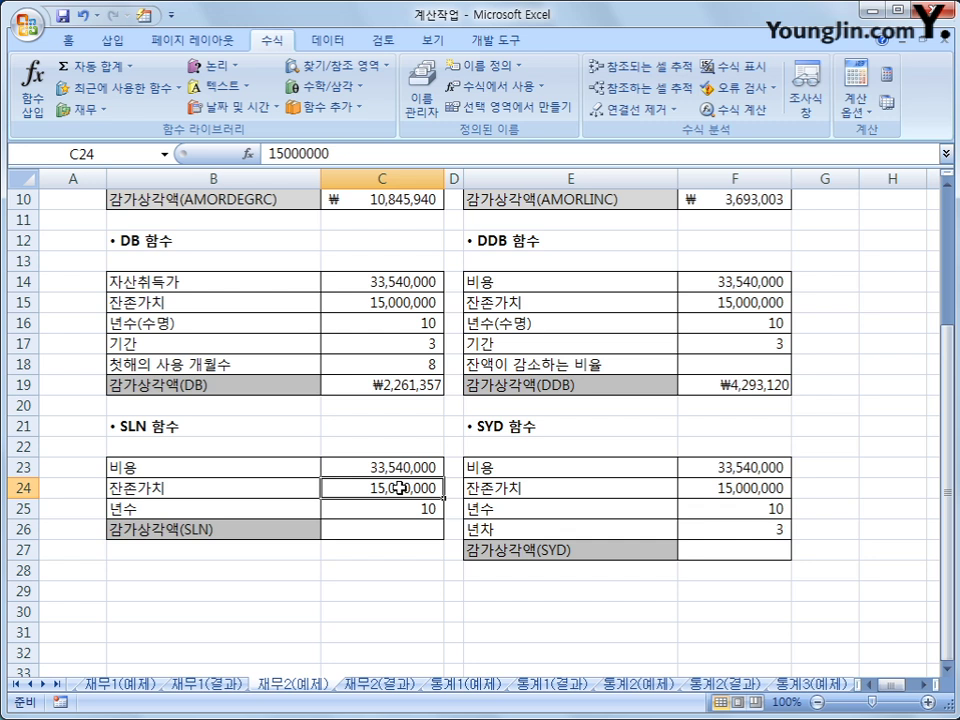
{"action": "left_click", "coordinate": [400, 530]}
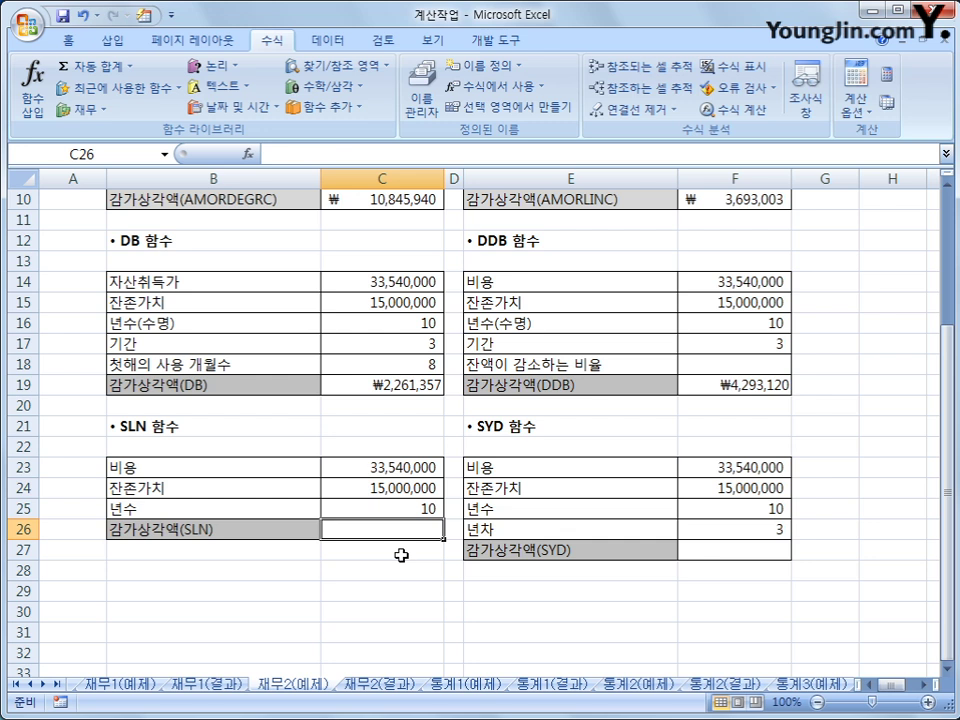
{"action": "left_click", "coordinate": [88, 118]}
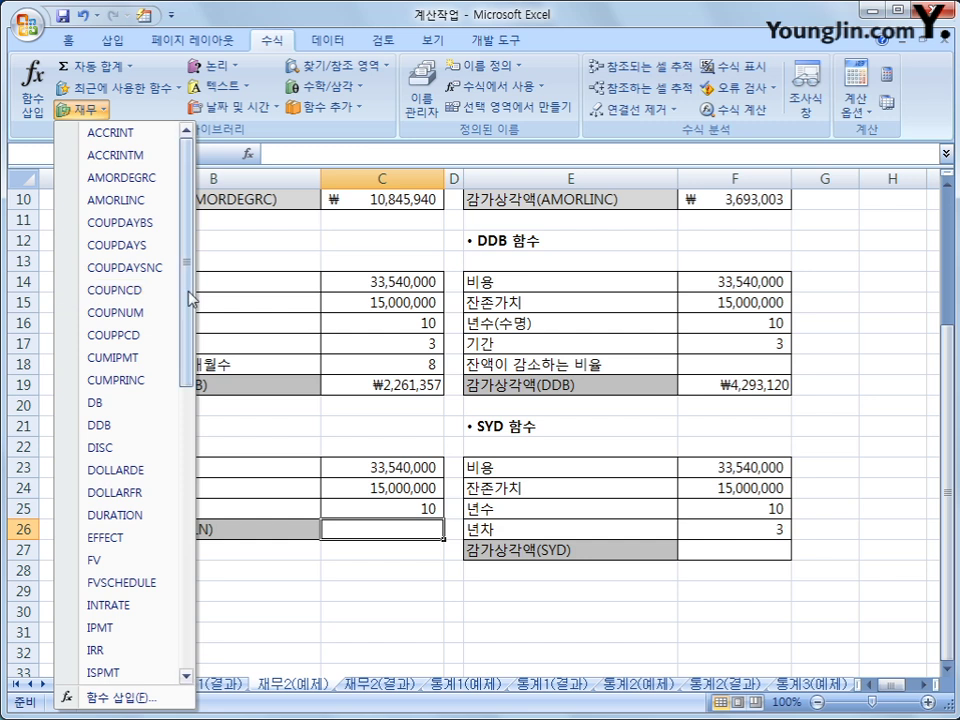
{"action": "left_click_drag", "start_coordinate": [190, 297], "coordinate": [193, 537]}
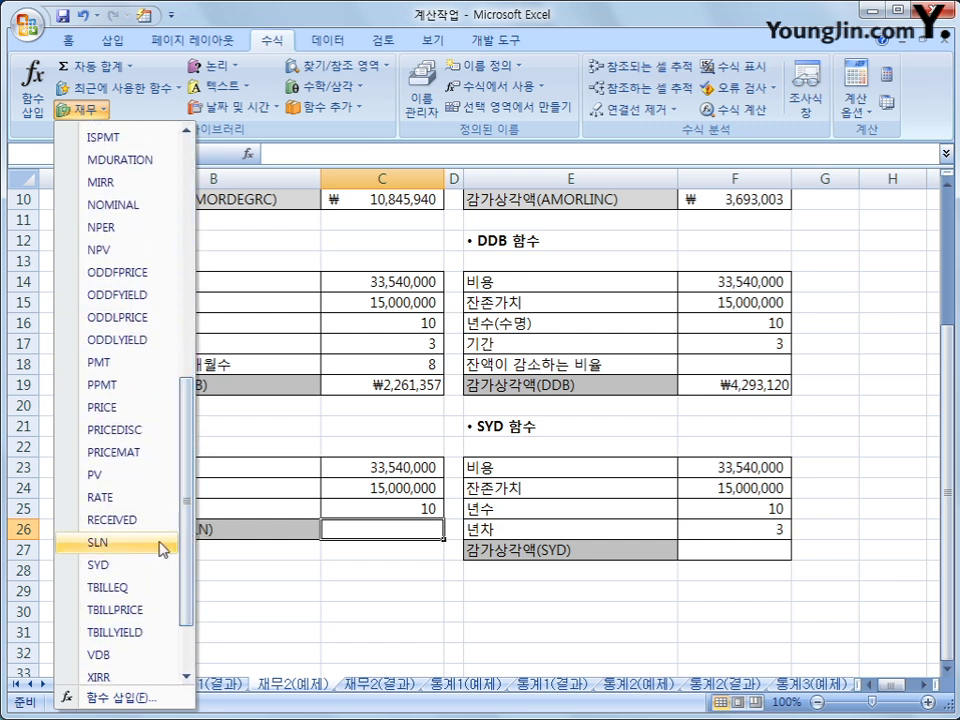
{"action": "left_click", "coordinate": [160, 546]}
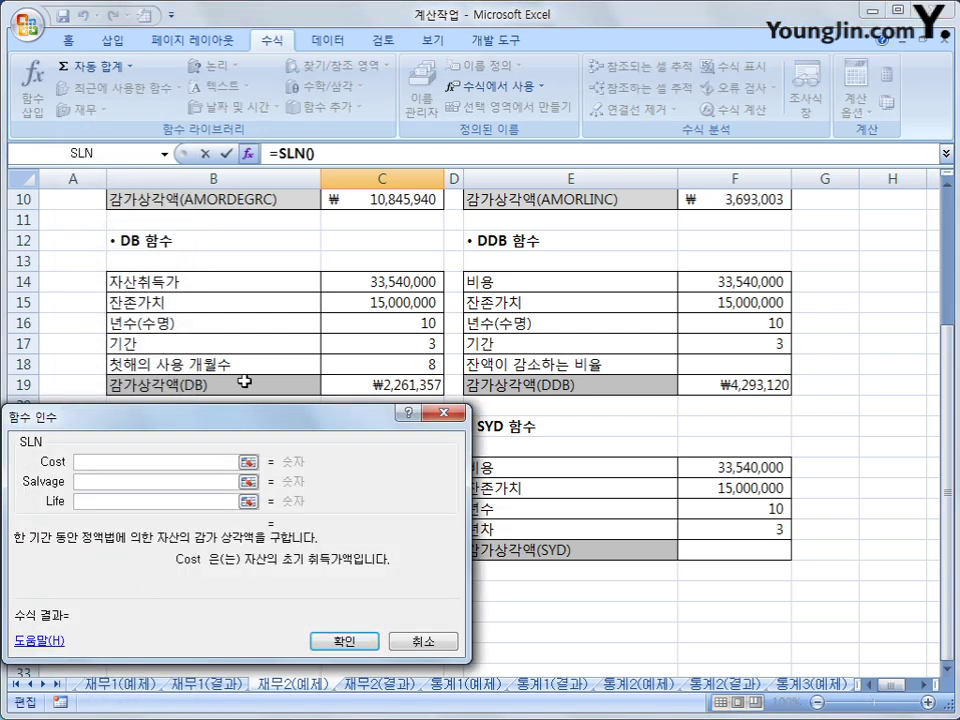
- Set the SLN function's Cost to C23, Salvage to C24 and Life to C25, and complete the formula in C26
{"action": "left_click_drag", "start_coordinate": [259, 412], "coordinate": [664, 149]}
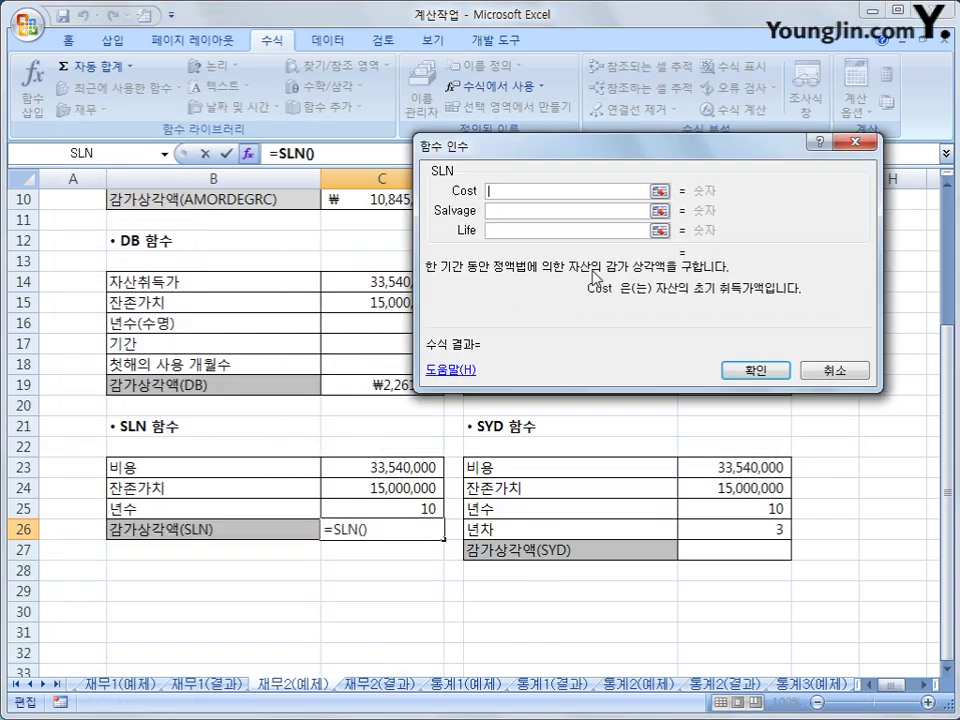
{"action": "left_click", "coordinate": [422, 464]}
{"action": "left_click", "coordinate": [494, 214]}
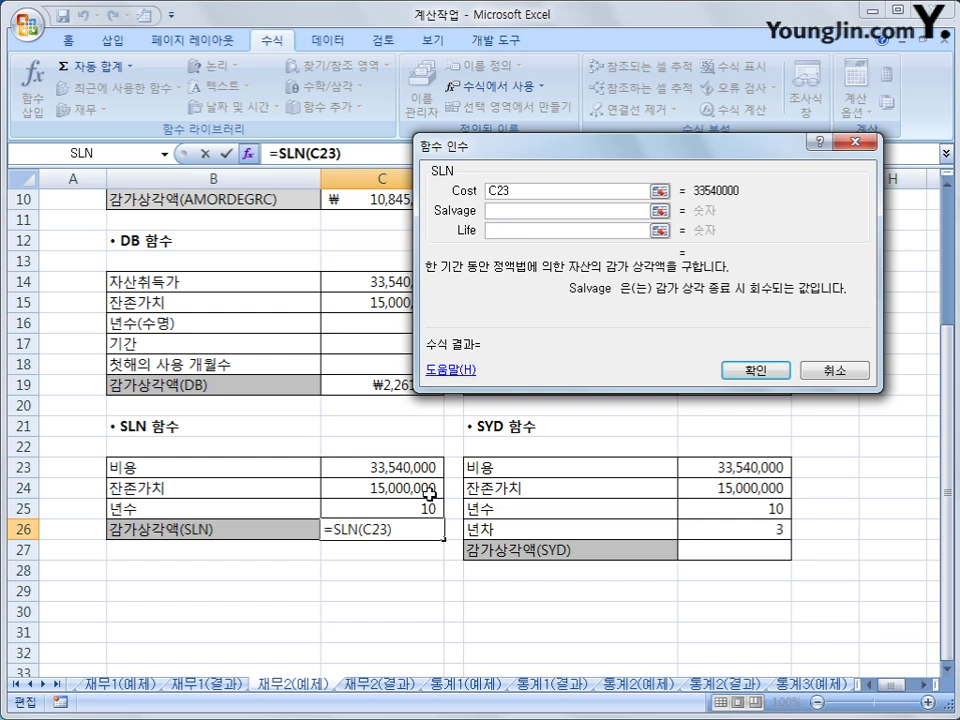
{"action": "left_click", "coordinate": [428, 494]}
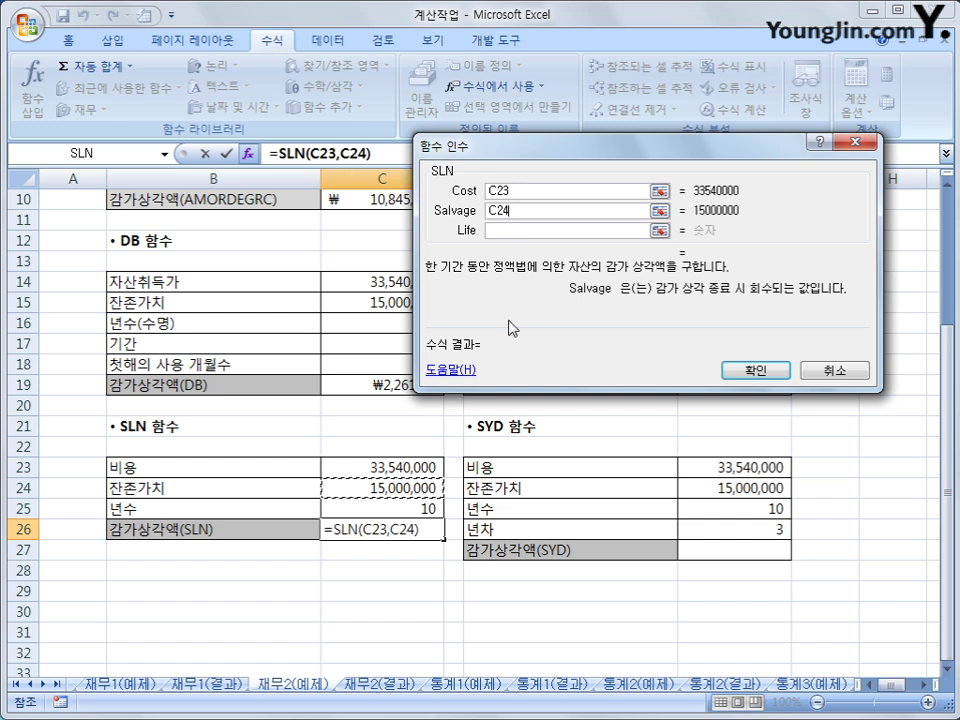
{"action": "left_click", "coordinate": [492, 230]}
{"action": "left_click", "coordinate": [405, 514]}
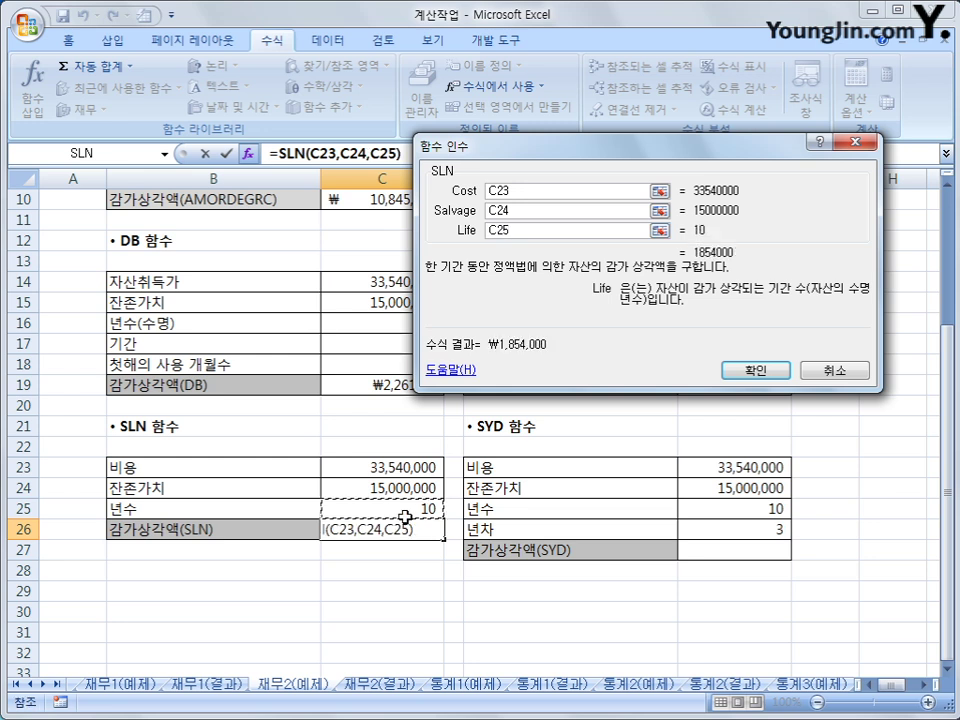
{"action": "left_click", "coordinate": [756, 370]}
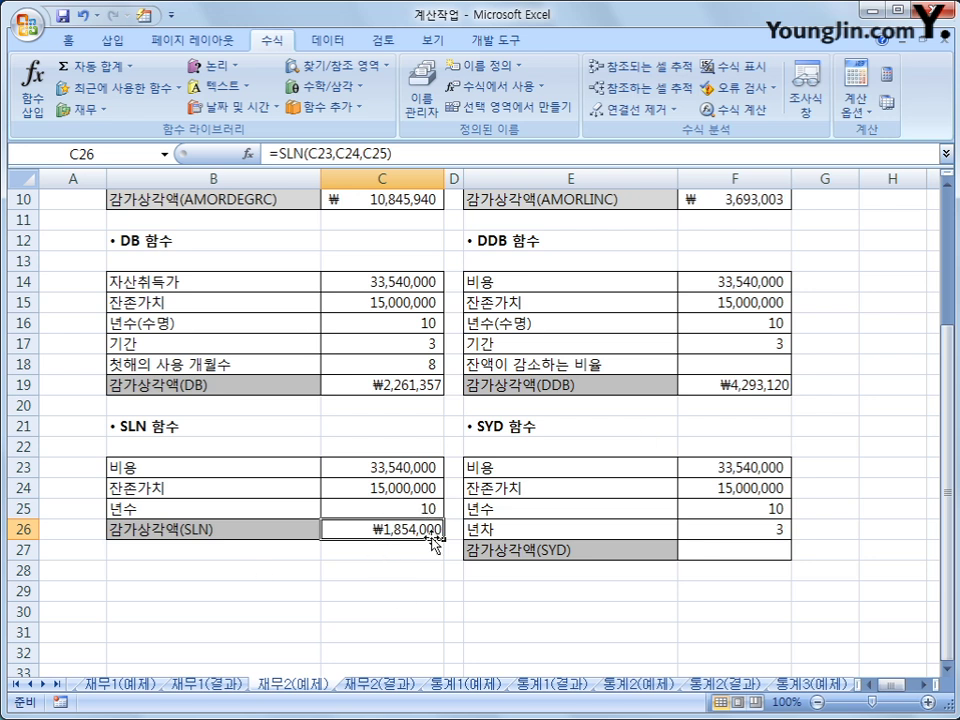
- Check the SYD table's source cells and insert the financial function SYD in depreciation result cell F27
{"action": "left_click", "coordinate": [775, 550]}
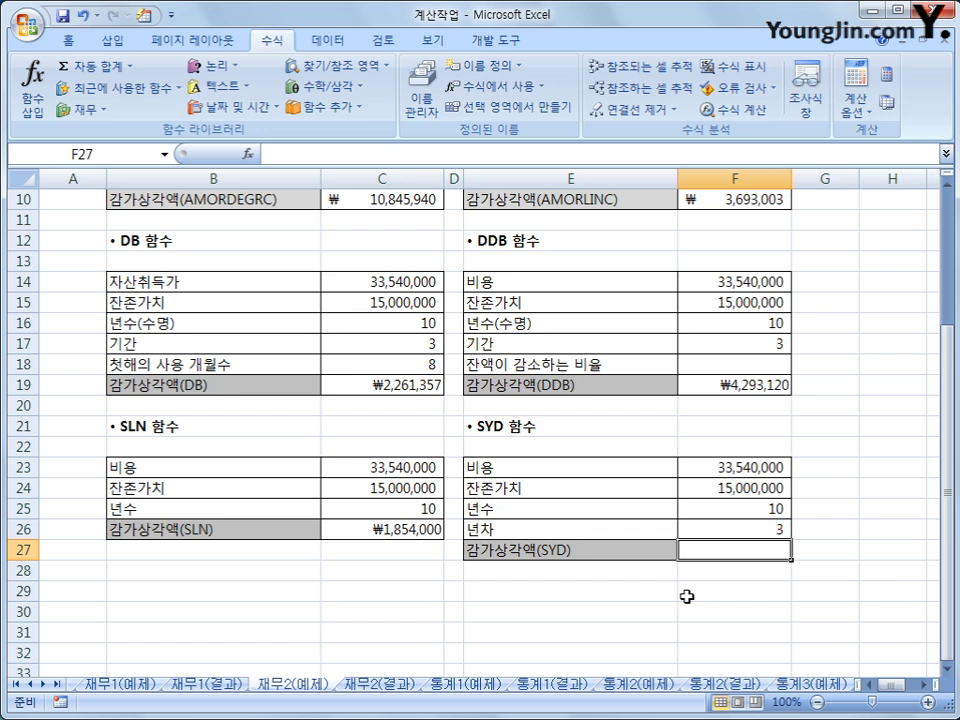
{"action": "left_click", "coordinate": [750, 512]}
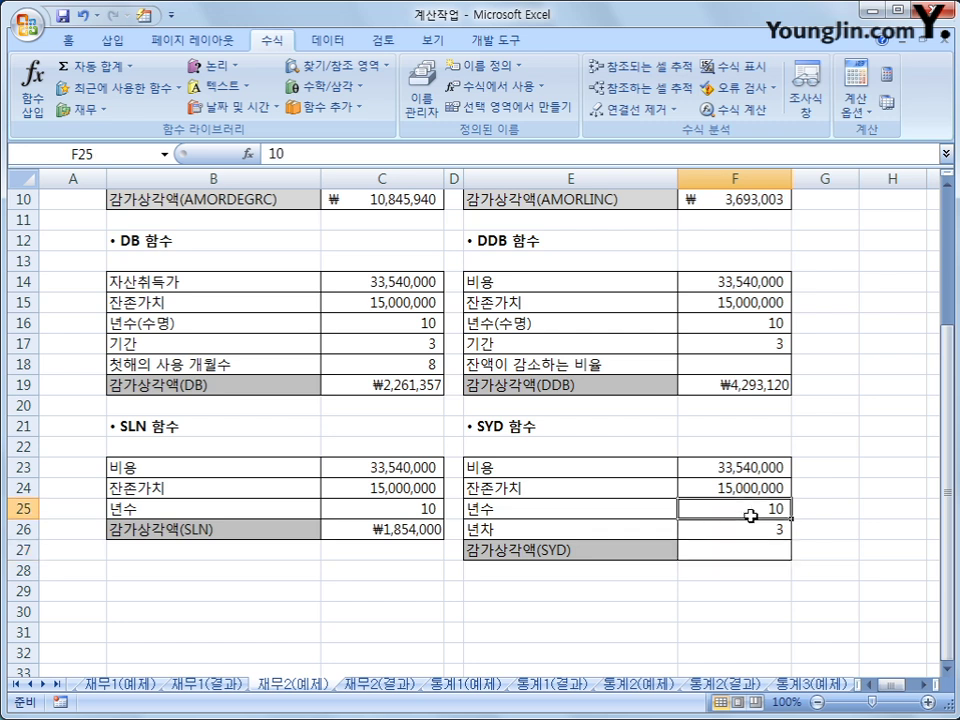
{"action": "left_click", "coordinate": [751, 485]}
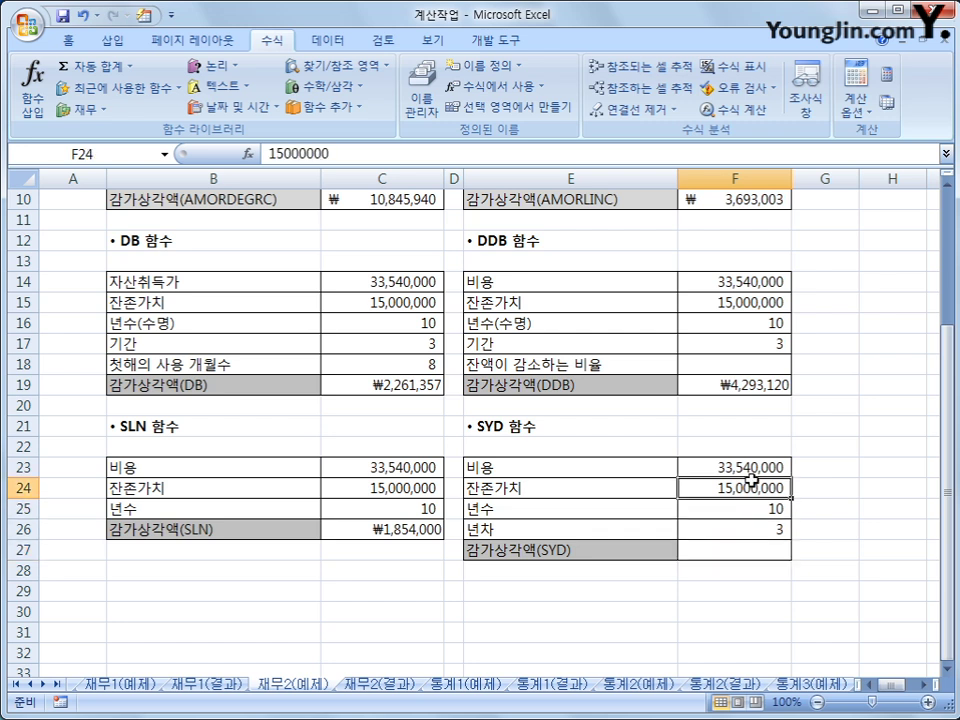
{"action": "left_click", "coordinate": [746, 531]}
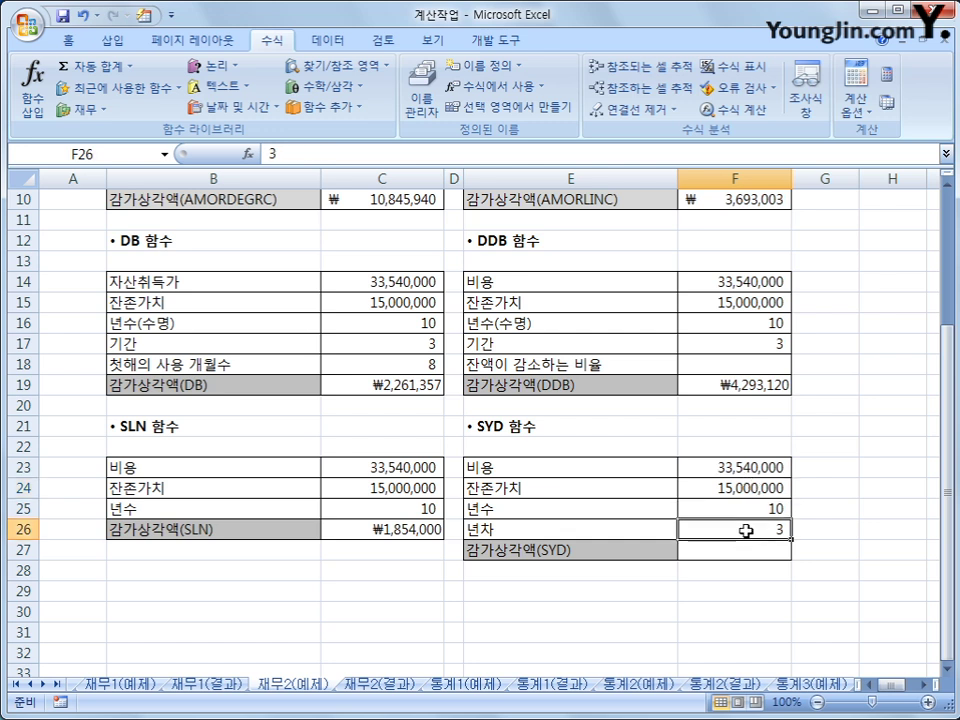
{"action": "left_click", "coordinate": [745, 551]}
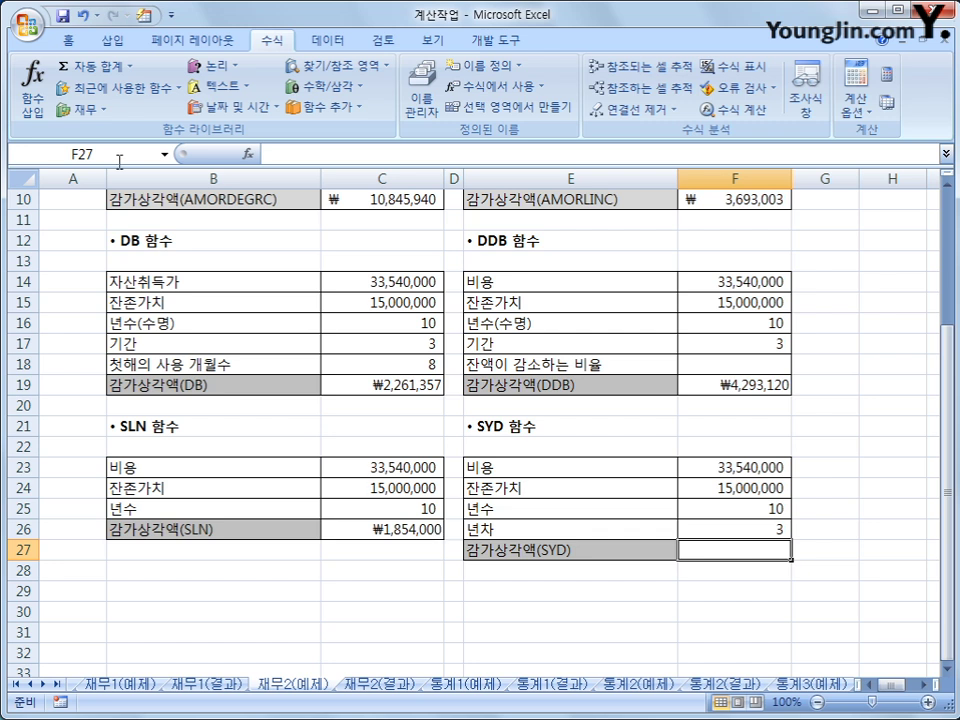
{"action": "left_click", "coordinate": [92, 110]}
{"action": "left_click_drag", "start_coordinate": [186, 200], "coordinate": [140, 507]}
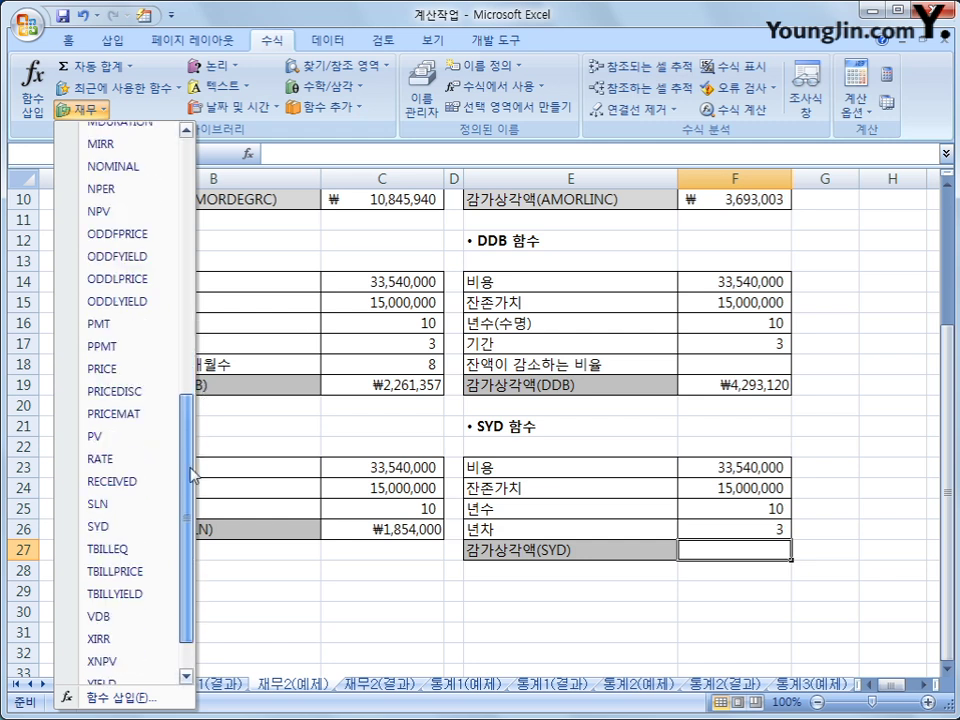
{"action": "left_click", "coordinate": [154, 524]}
- Set SYD's Cost to F23, Salvage to F24, Life to F25 and Per to F26, and complete the formula in F27
{"action": "left_click_drag", "start_coordinate": [200, 405], "coordinate": [247, 229]}
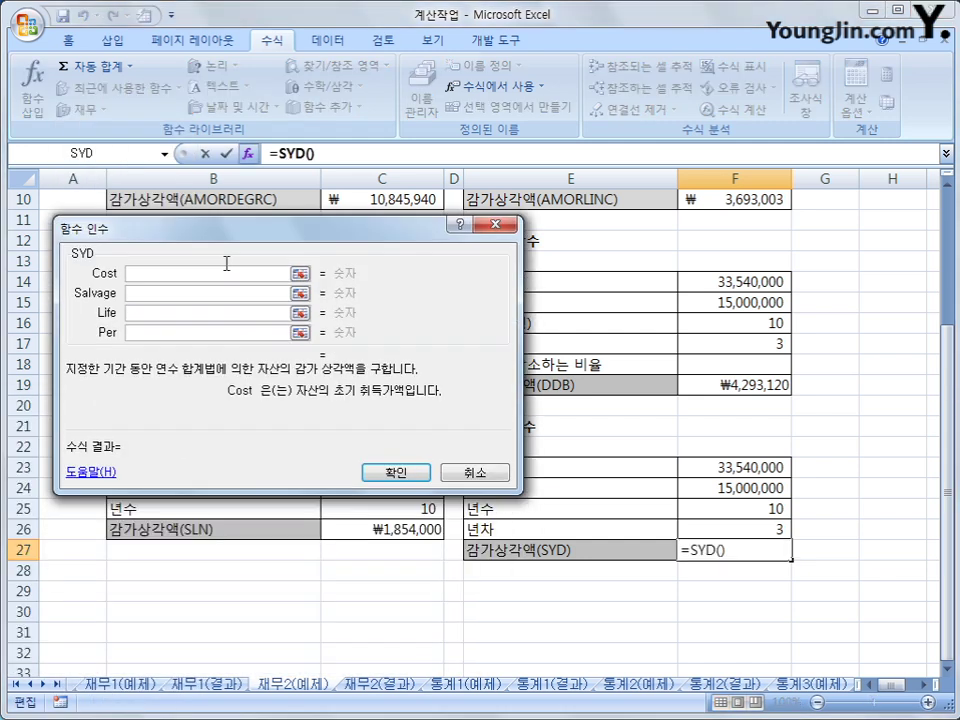
{"action": "left_click", "coordinate": [722, 467]}
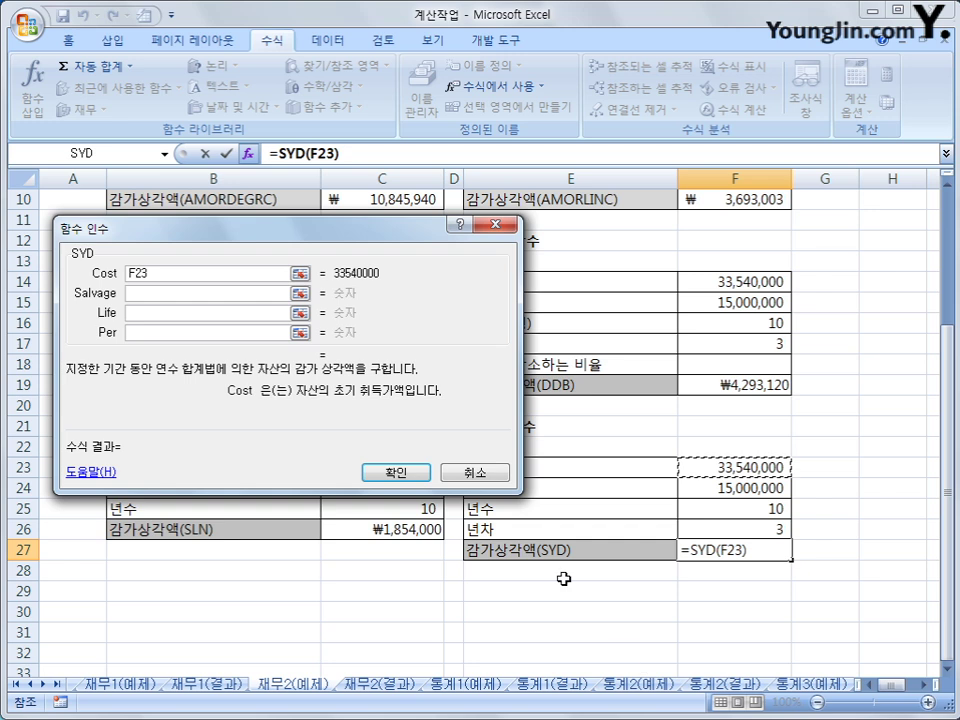
{"action": "left_click", "coordinate": [172, 293]}
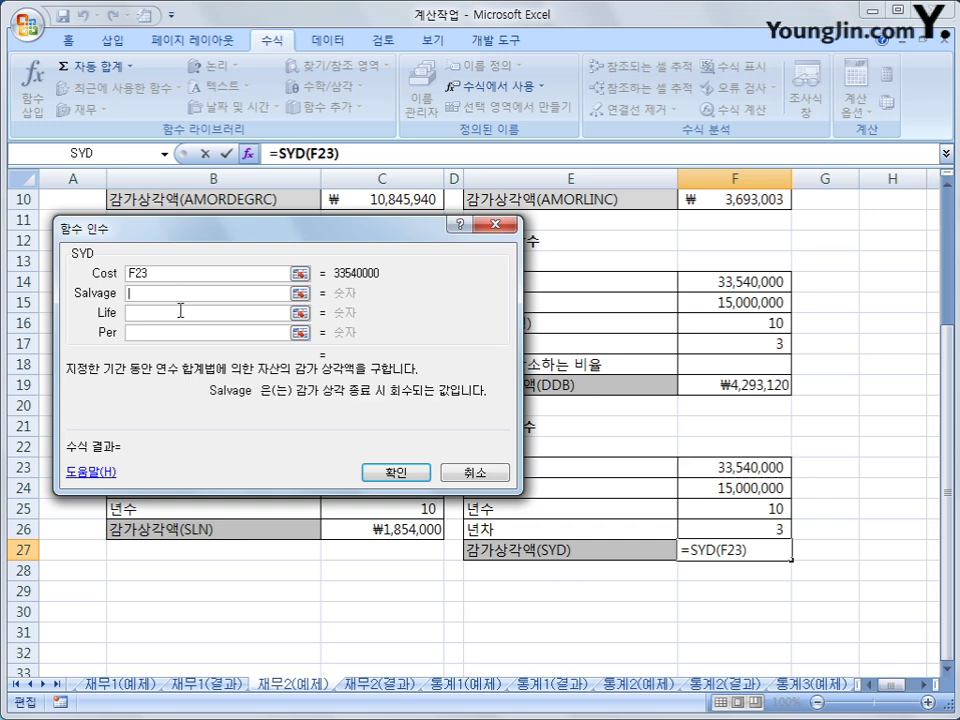
{"action": "left_click", "coordinate": [726, 487]}
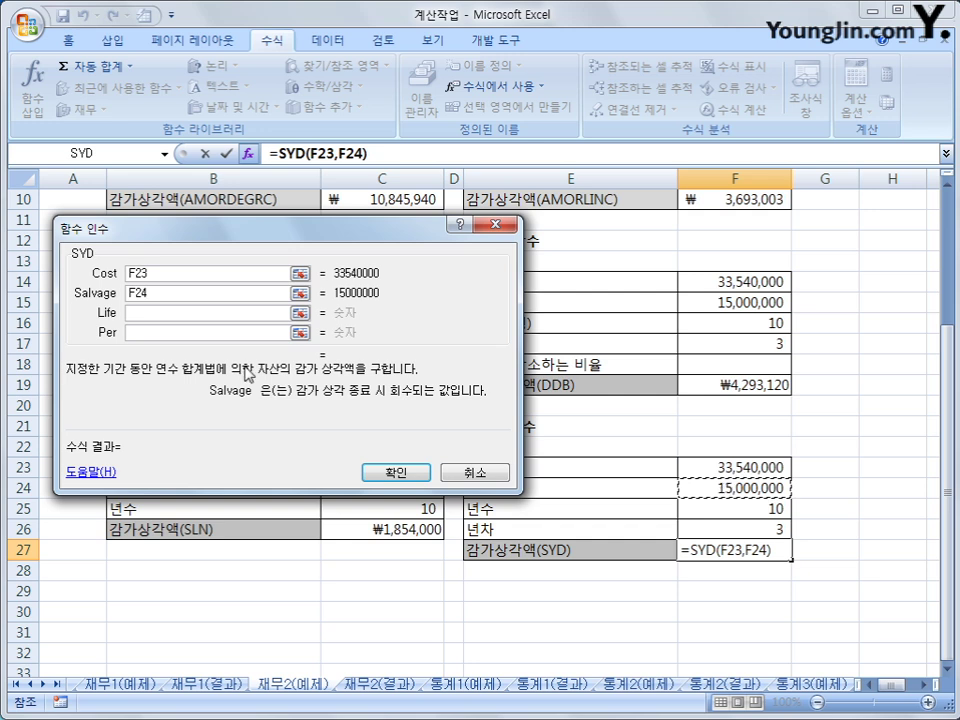
{"action": "key", "text": "Tab"}
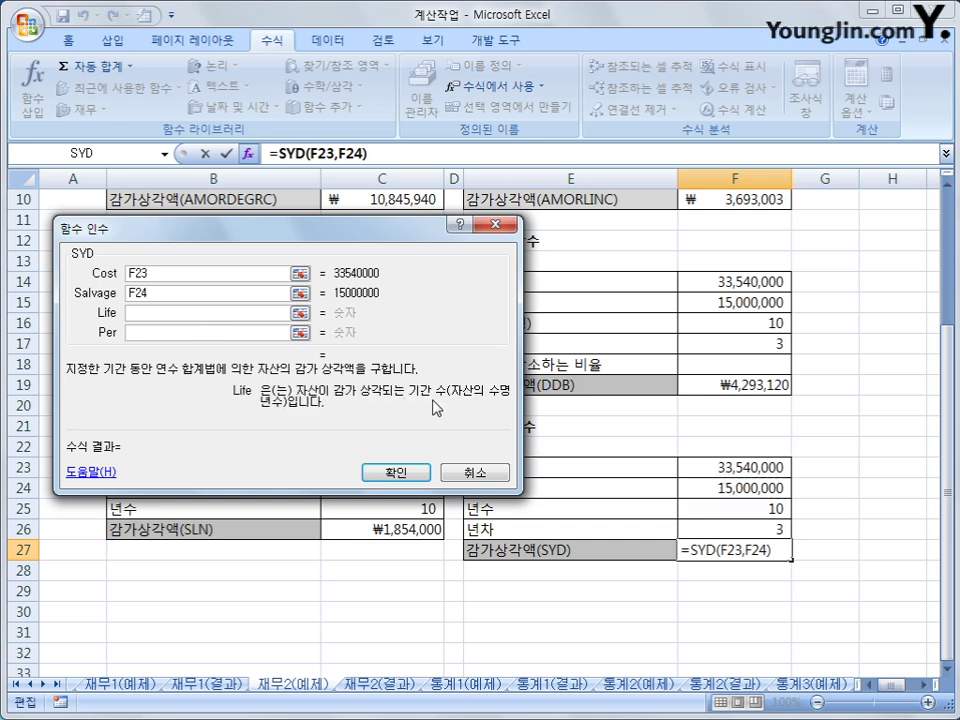
{"action": "left_click", "coordinate": [717, 514]}
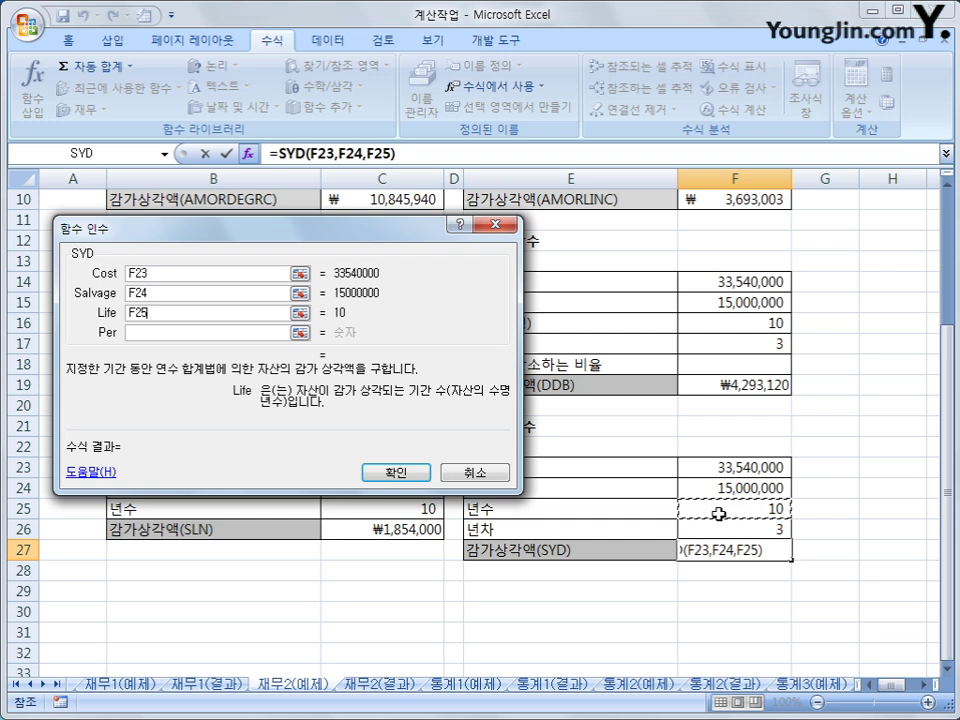
{"action": "left_click", "coordinate": [208, 332]}
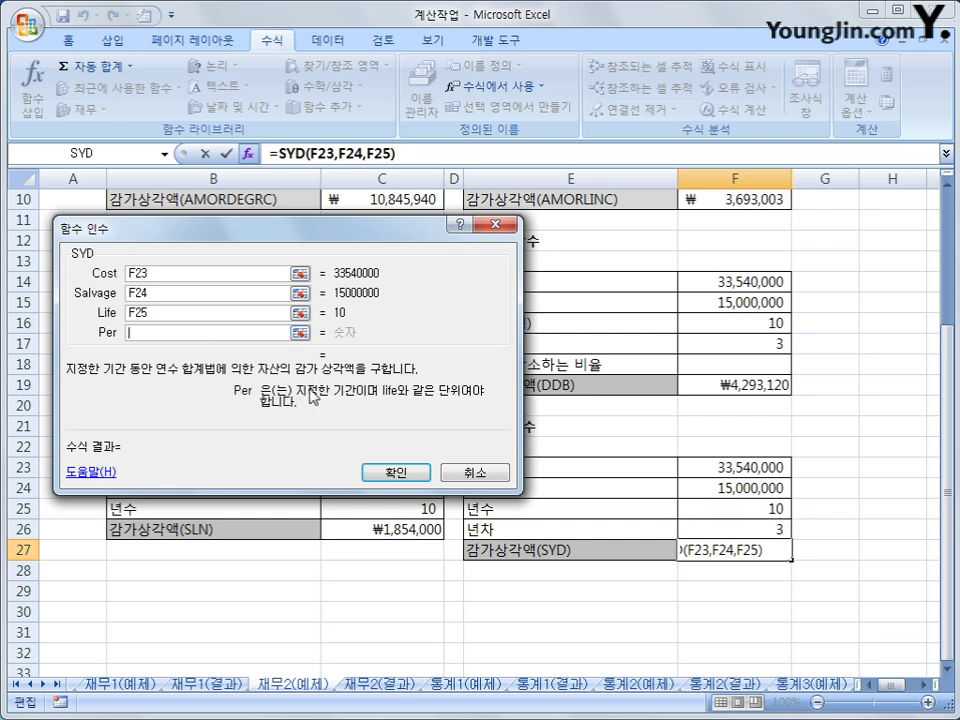
{"action": "left_click", "coordinate": [760, 532]}
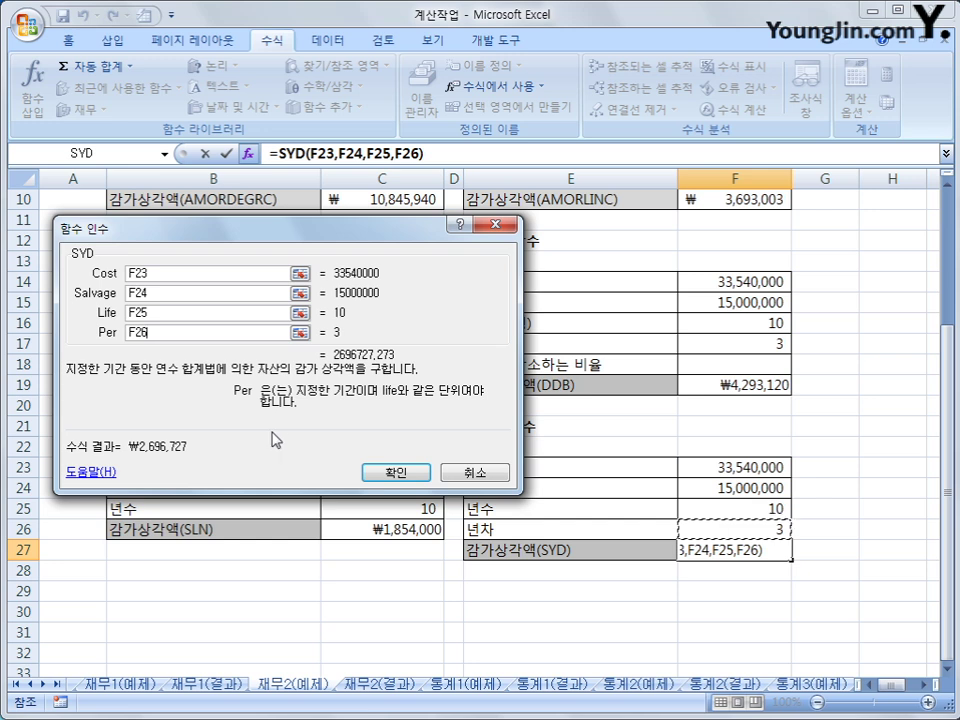
{"action": "left_click", "coordinate": [384, 473]}
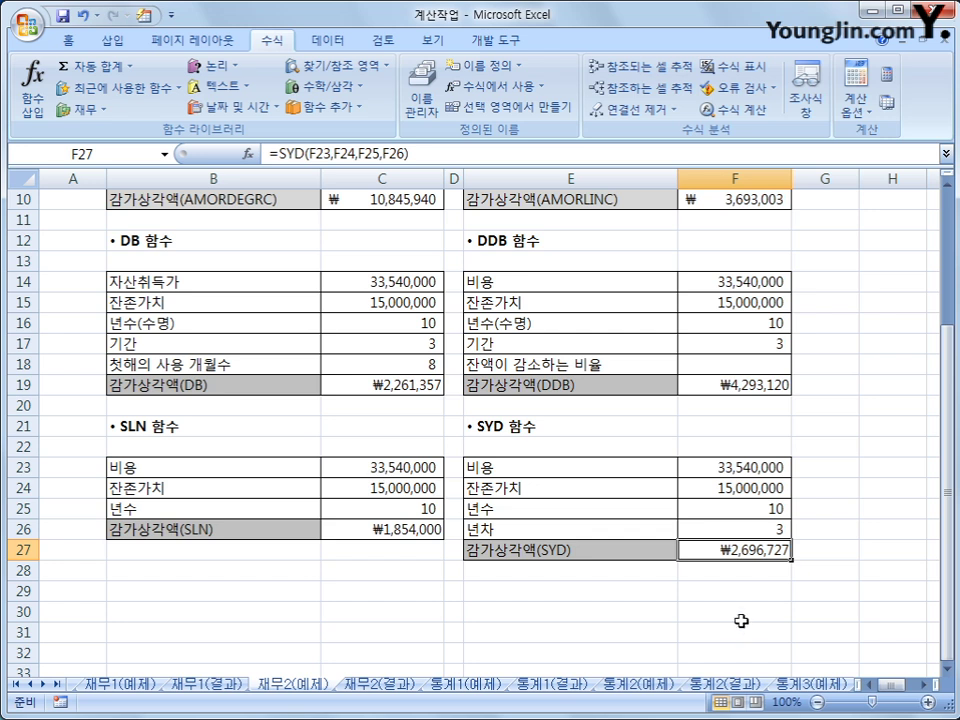
- Review the finished depreciation tables on the sheet, checking the formulas in the SLN, DB and DDB result cells
{"action": "scroll", "coordinate": [754, 611], "scroll_direction": "up", "scroll_amount": 2}
{"action": "scroll", "coordinate": [752, 611], "scroll_direction": "up", "scroll_amount": 1}
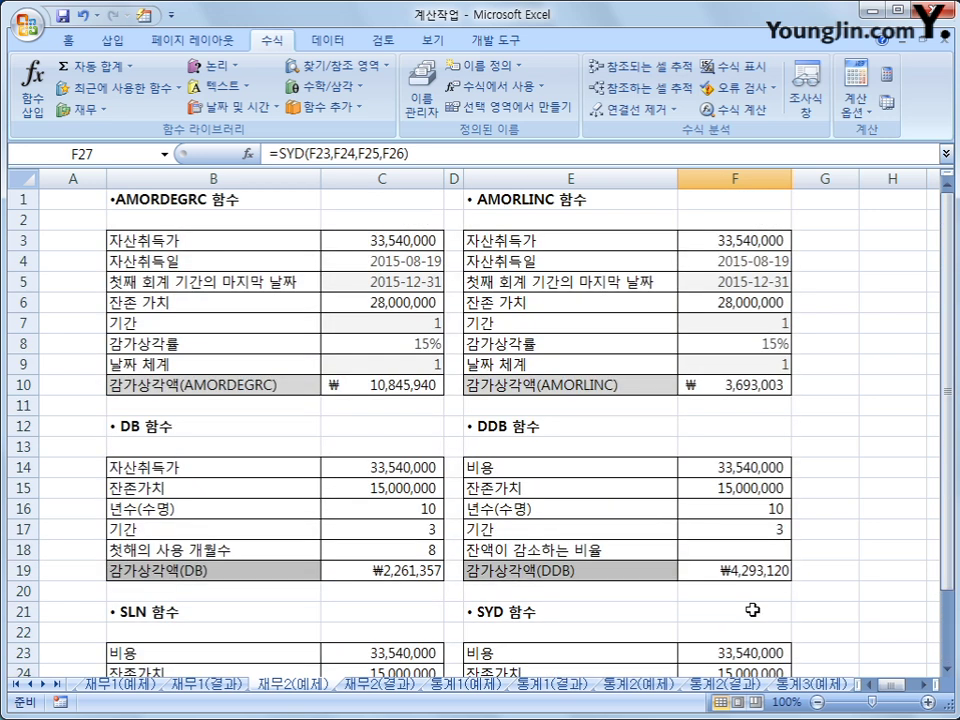
{"action": "scroll", "coordinate": [752, 610], "scroll_direction": "down", "scroll_amount": 2}
{"action": "scroll", "coordinate": [752, 610], "scroll_direction": "up", "scroll_amount": 2}
{"action": "scroll", "coordinate": [386, 515], "scroll_direction": "down", "scroll_amount": 2}
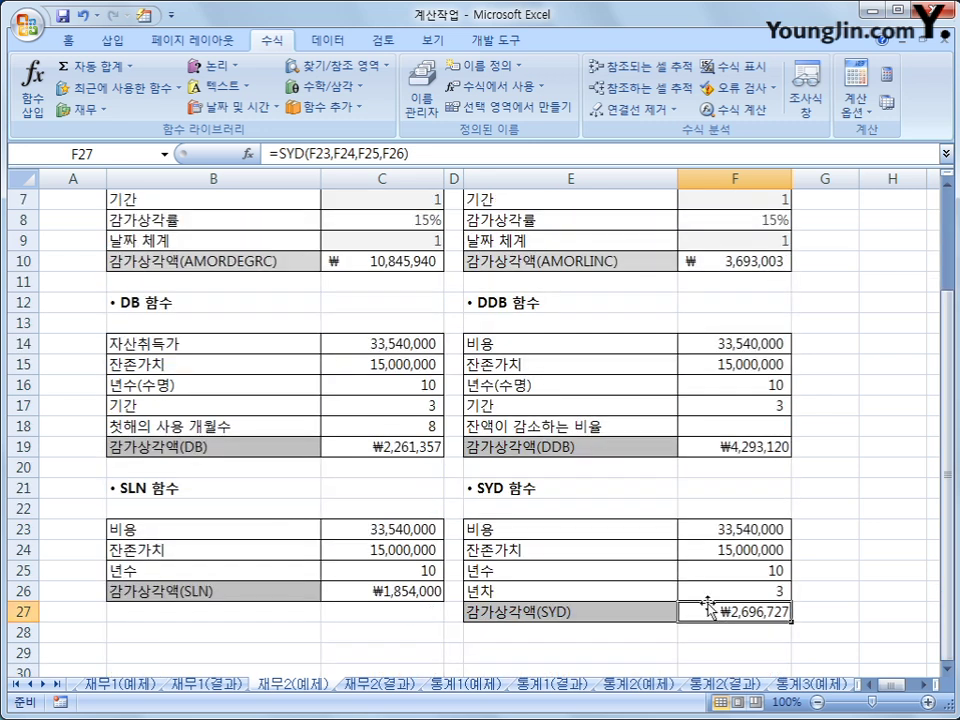
{"action": "left_click", "coordinate": [396, 605]}
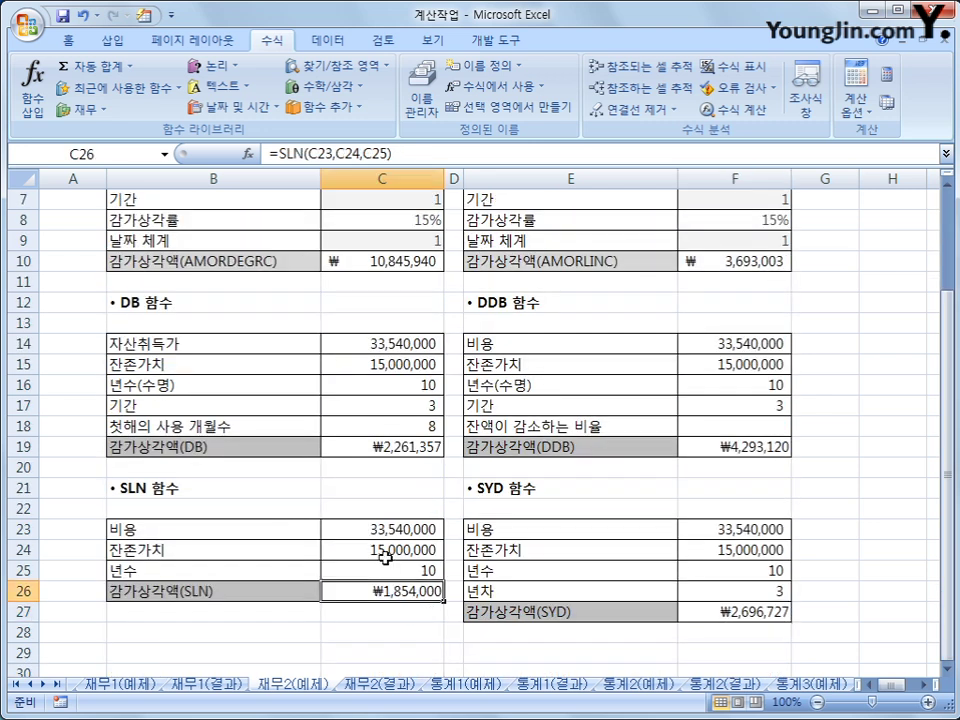
{"action": "left_click", "coordinate": [370, 447]}
{"action": "left_click", "coordinate": [752, 449]}
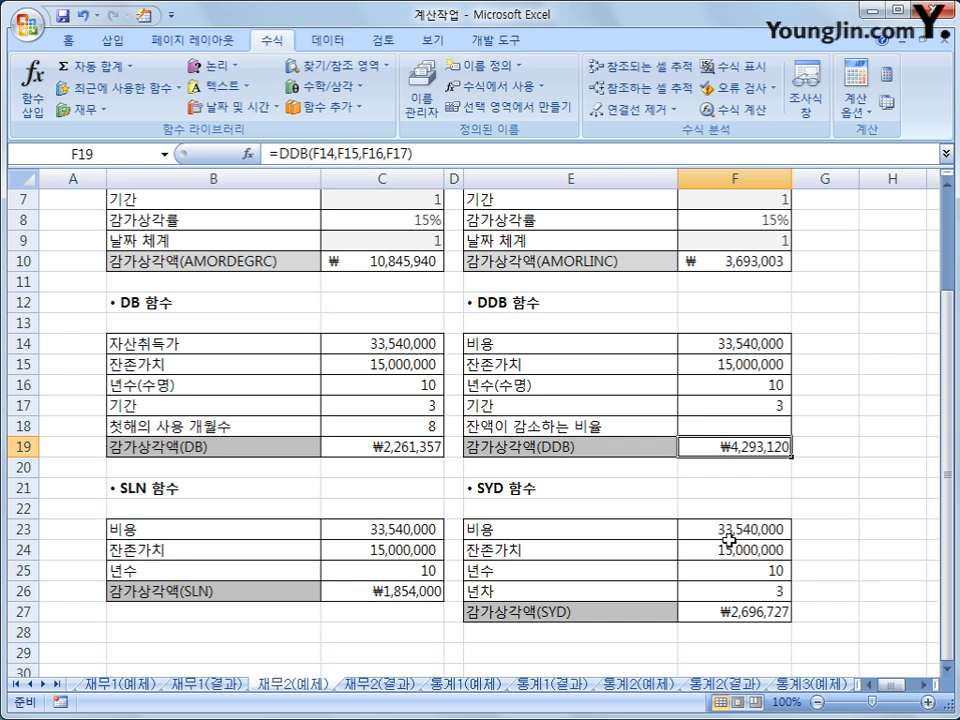
{"action": "scroll", "coordinate": [729, 540], "scroll_direction": "up", "scroll_amount": 2}
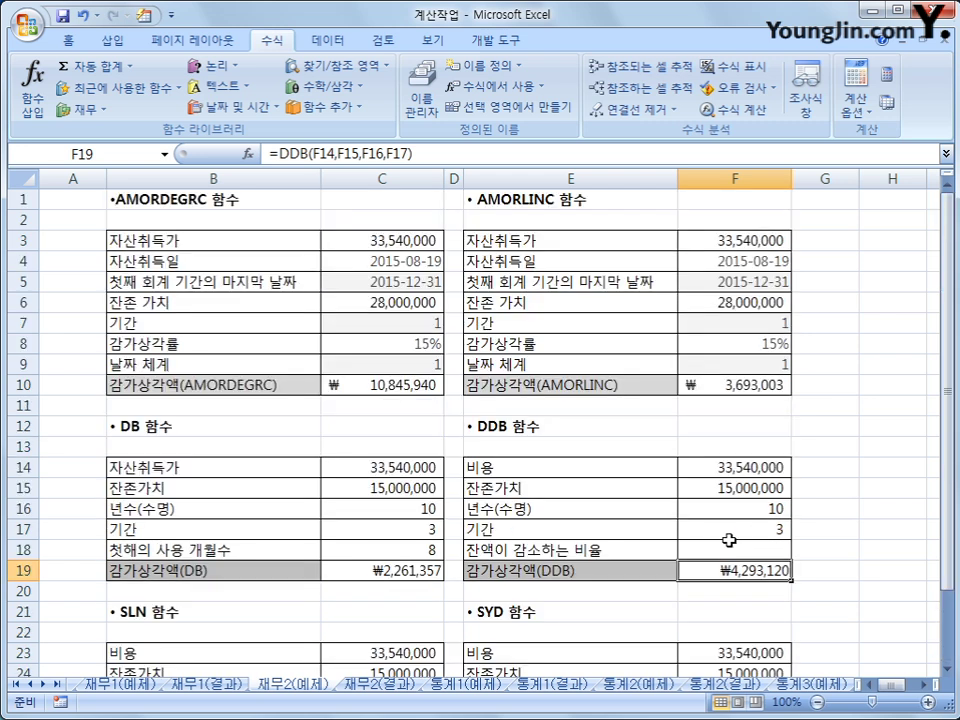